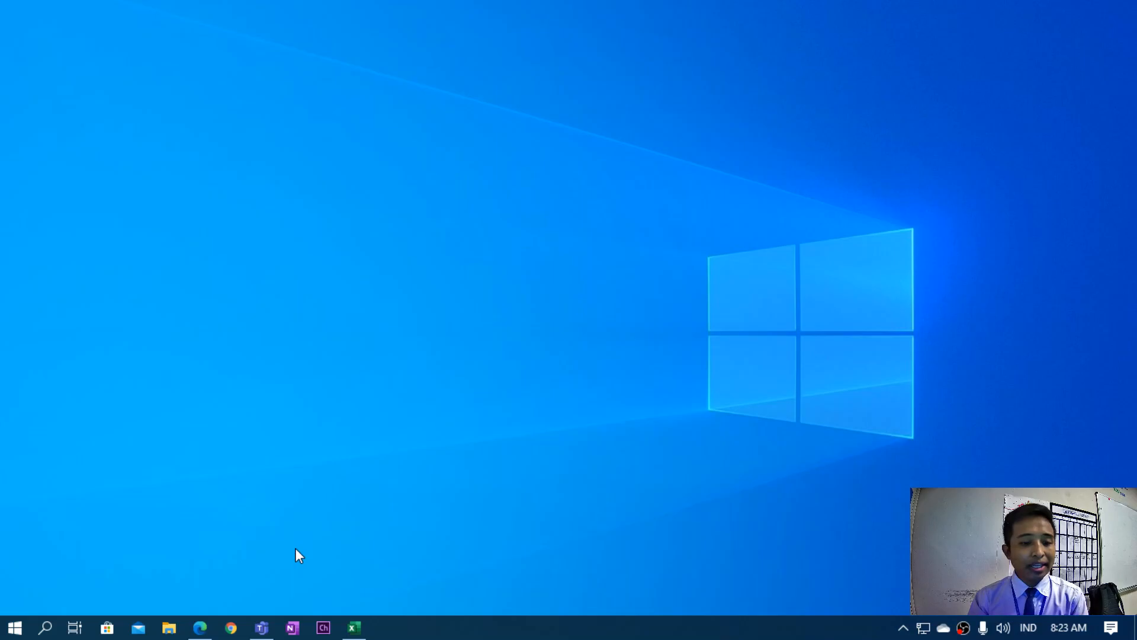
# In Teams, go to the TIK channel's Class Materials and open the Pertemuan 7 - Senin 21 September 2020 folder.
pyautogui.click(259, 632)
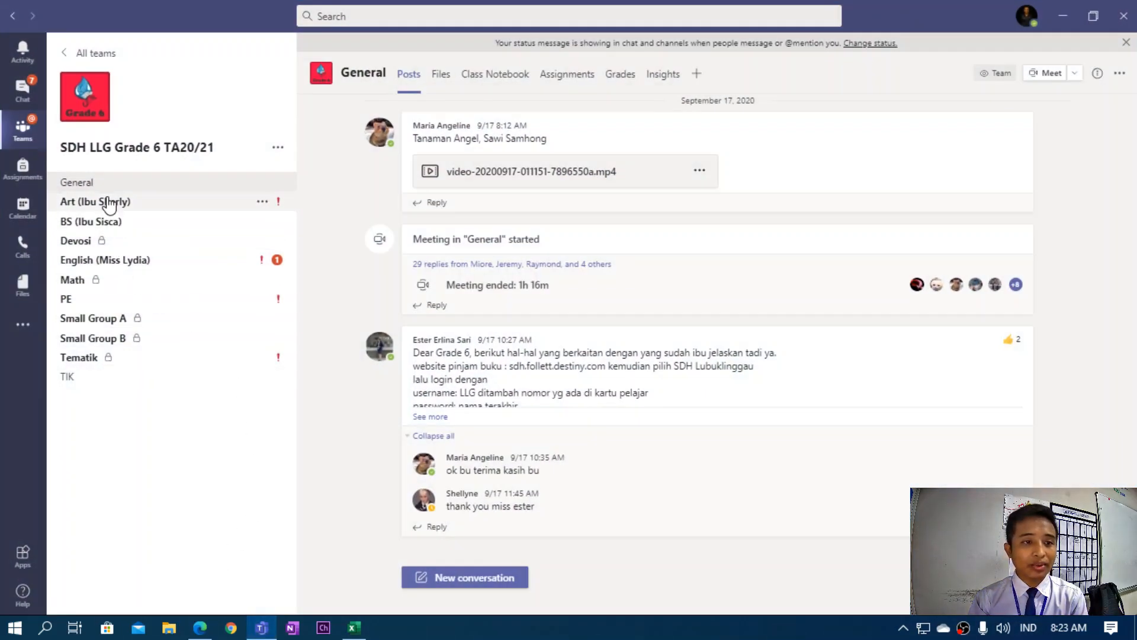
pyautogui.click(75, 378)
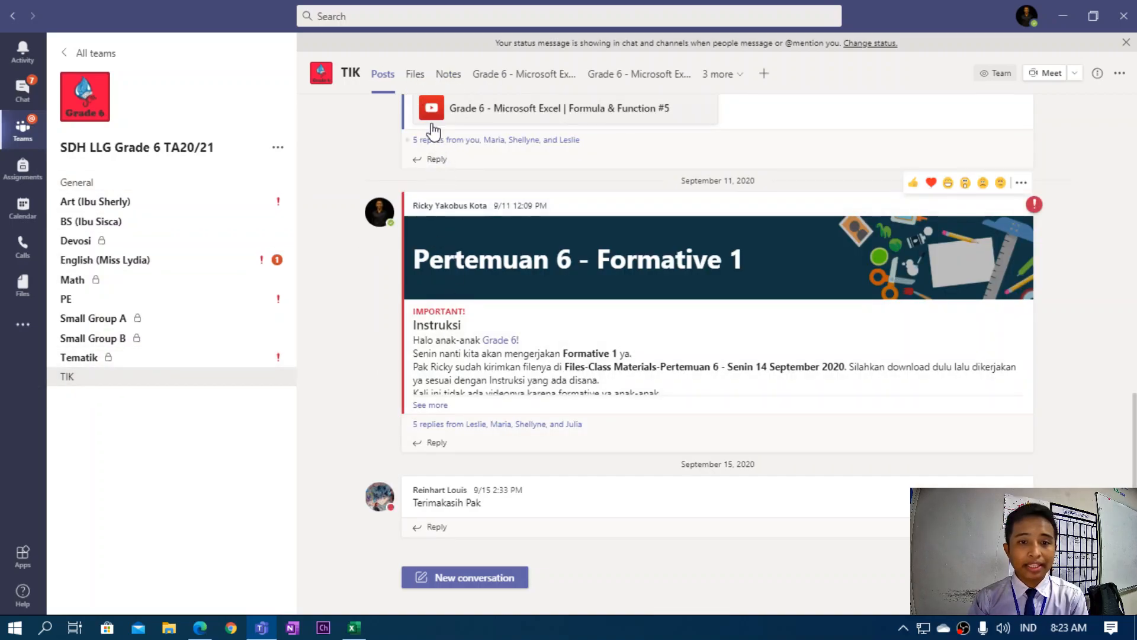
pyautogui.click(414, 75)
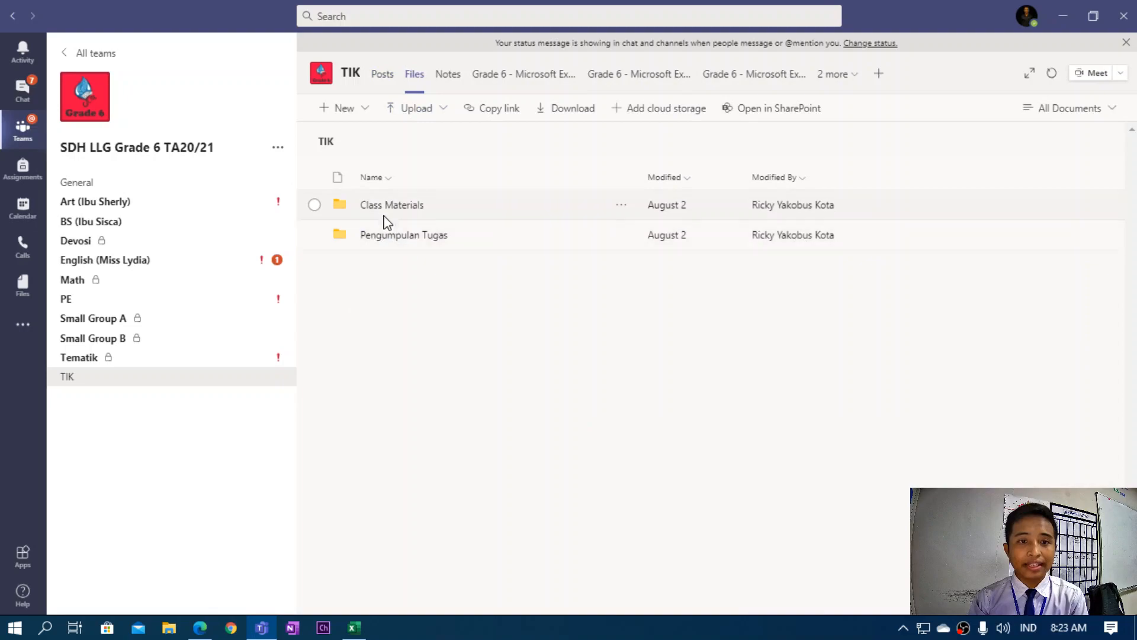
pyautogui.click(389, 205)
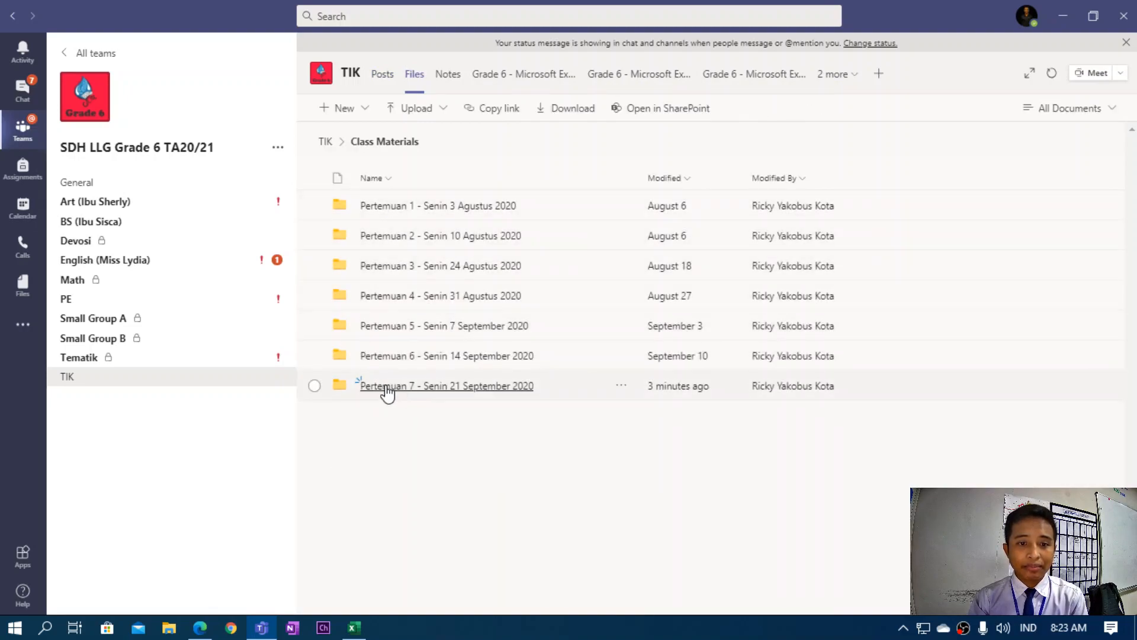
pyautogui.click(406, 388)
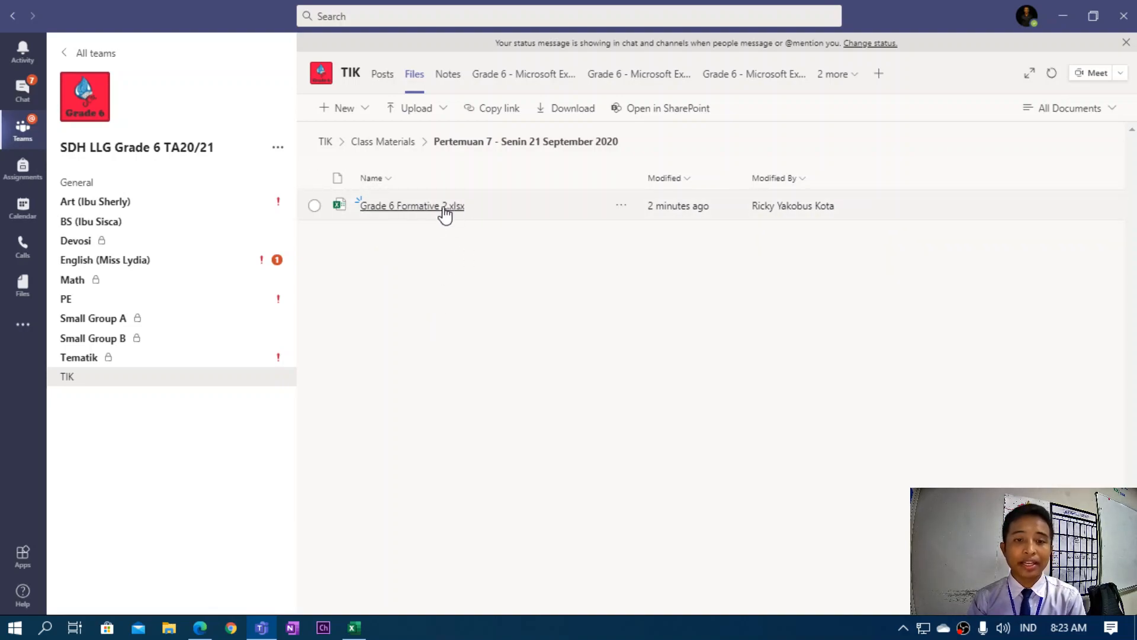
# Bring the Grade 6 Formative 2 workbook forward in Excel and continue to the Formative 2 sheet.
pyautogui.click(1062, 17)
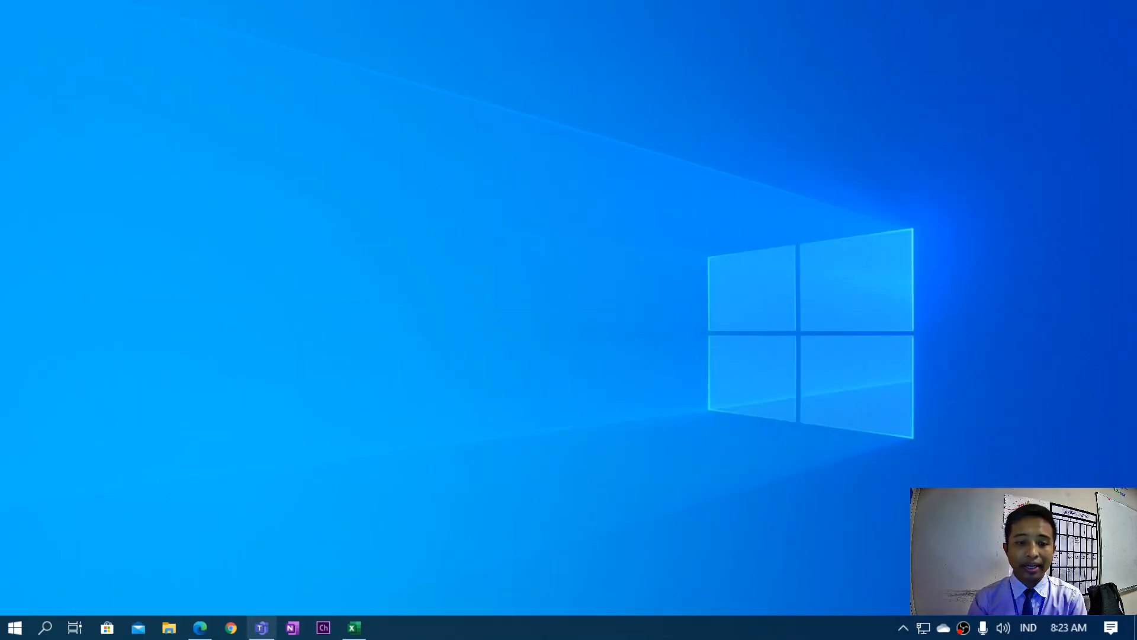
pyautogui.click(355, 627)
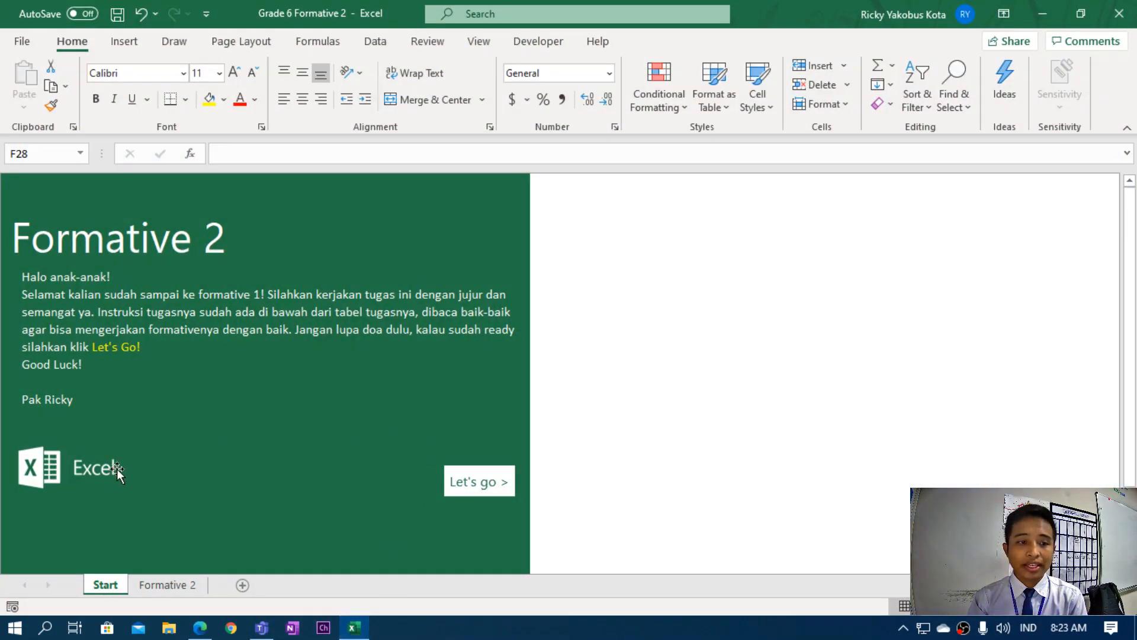
pyautogui.click(473, 482)
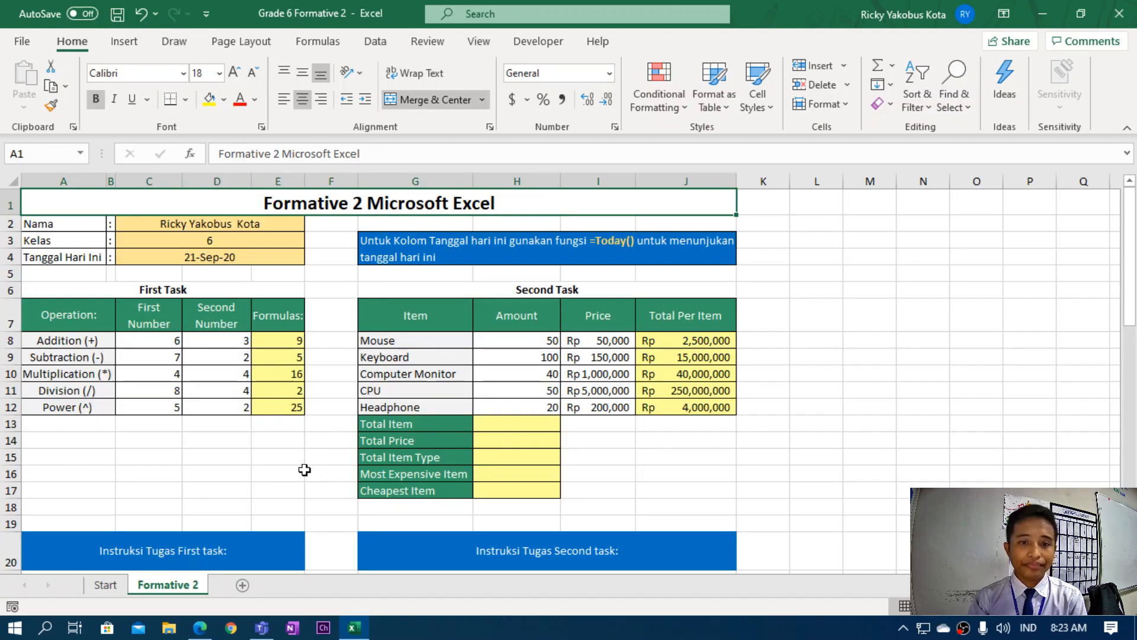
# Clear the Total Per Item cells J8:J12, the name/class/date entries, and the Formulas answers E8:E12.
pyautogui.moveTo(702, 341); pyautogui.dragTo(702, 407)
pyautogui.press('Delete')
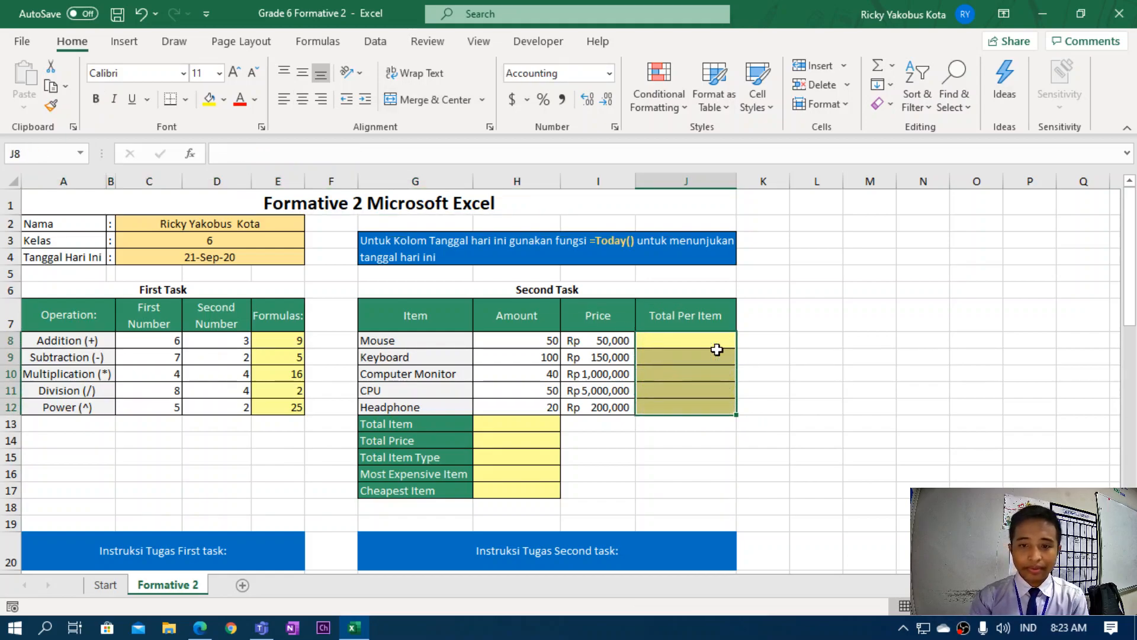
pyautogui.moveTo(178, 226); pyautogui.dragTo(173, 259)
pyautogui.press('Delete')
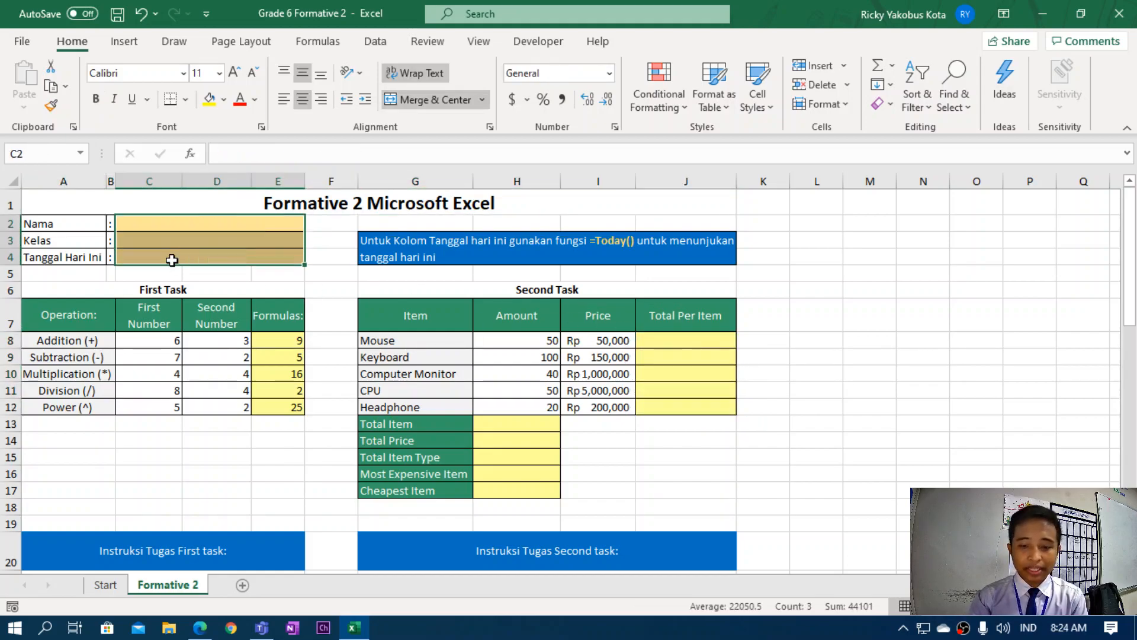
pyautogui.moveTo(302, 340); pyautogui.dragTo(281, 415)
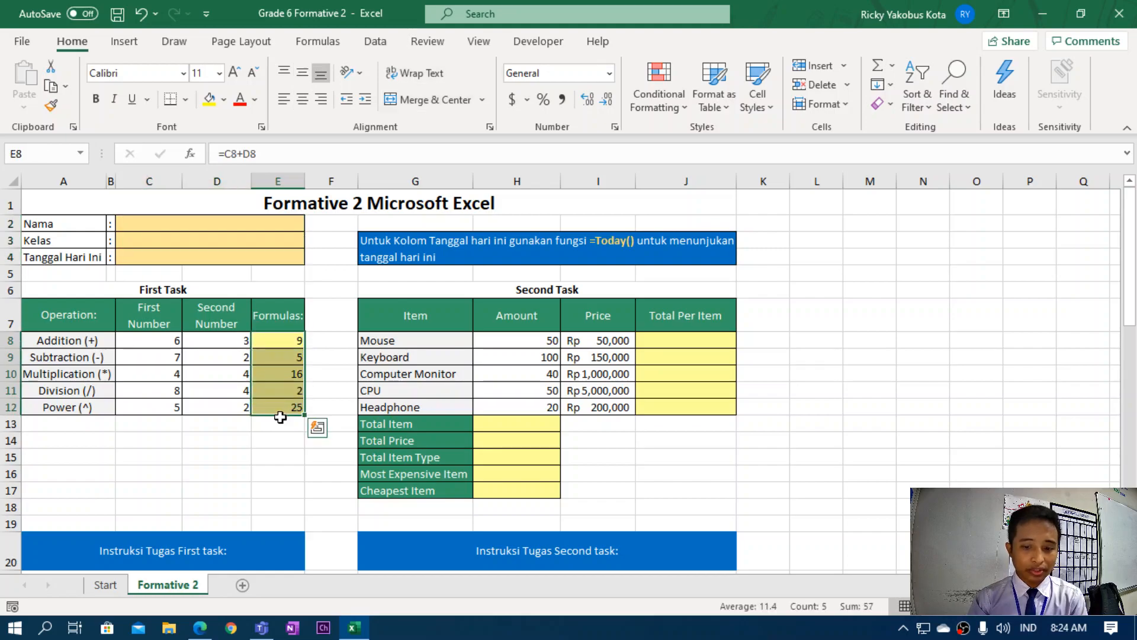
pyautogui.press('Delete')
pyautogui.click(318, 454)
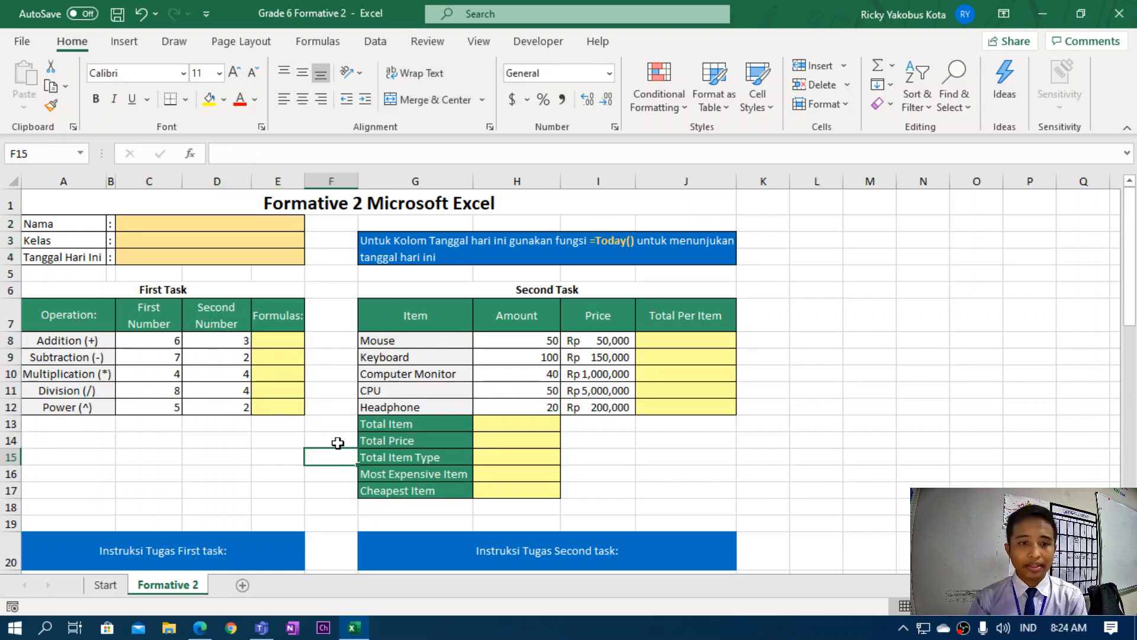
# Enter the student's full name in C2, class 6 in C3, and =today() in C4, showing 21-Sep-20.
pyautogui.click(178, 221)
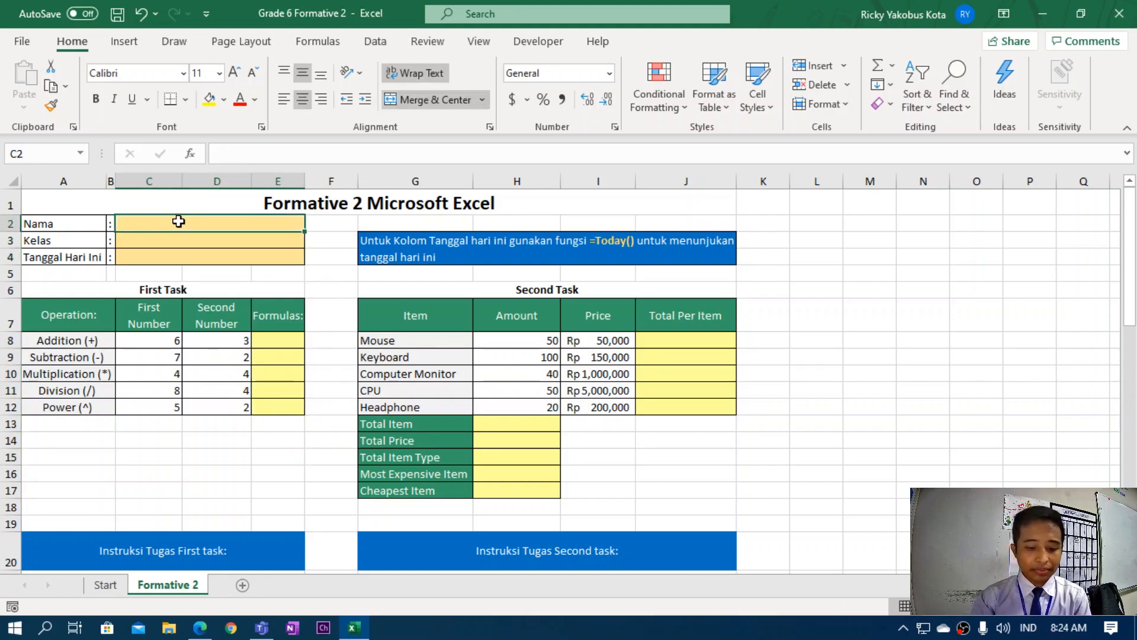
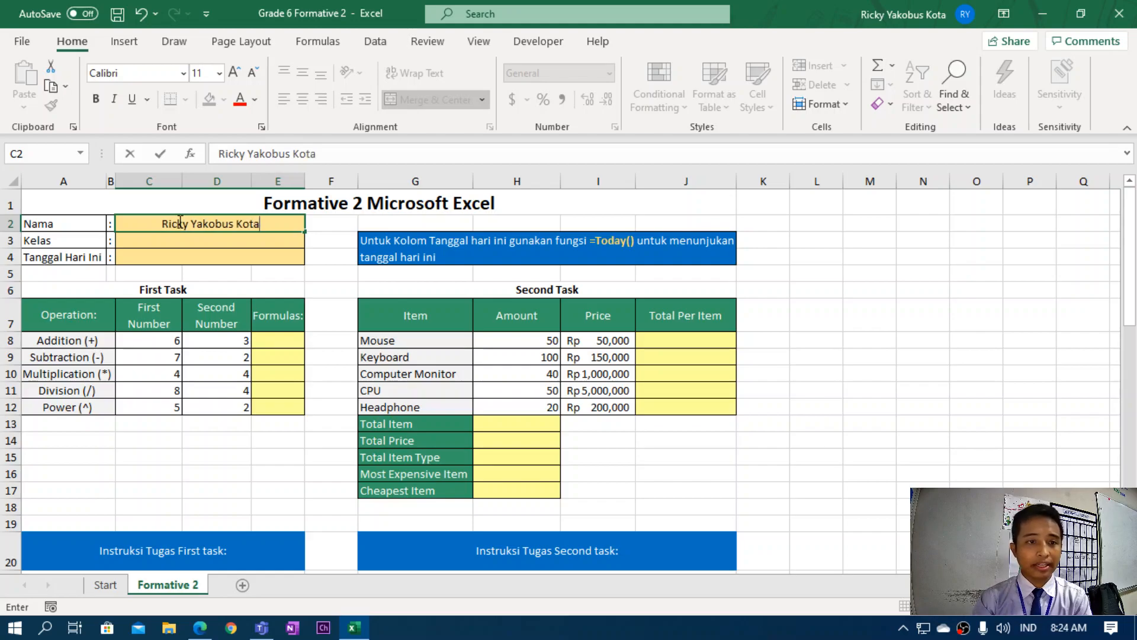
pyautogui.click(171, 240)
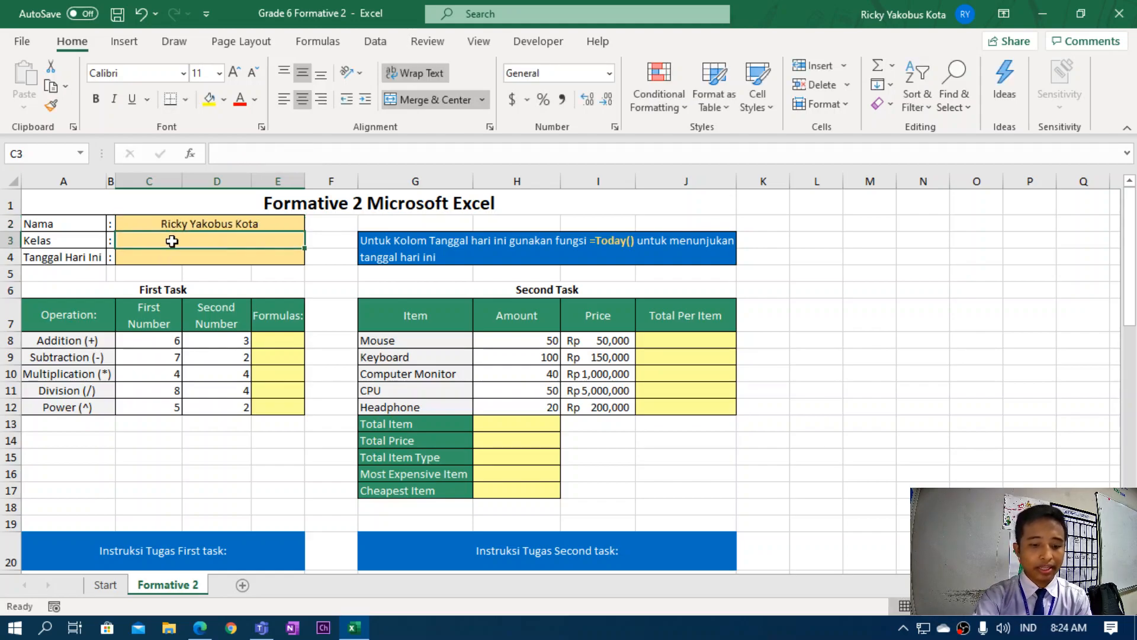
pyautogui.write('6')
pyautogui.press('Return')
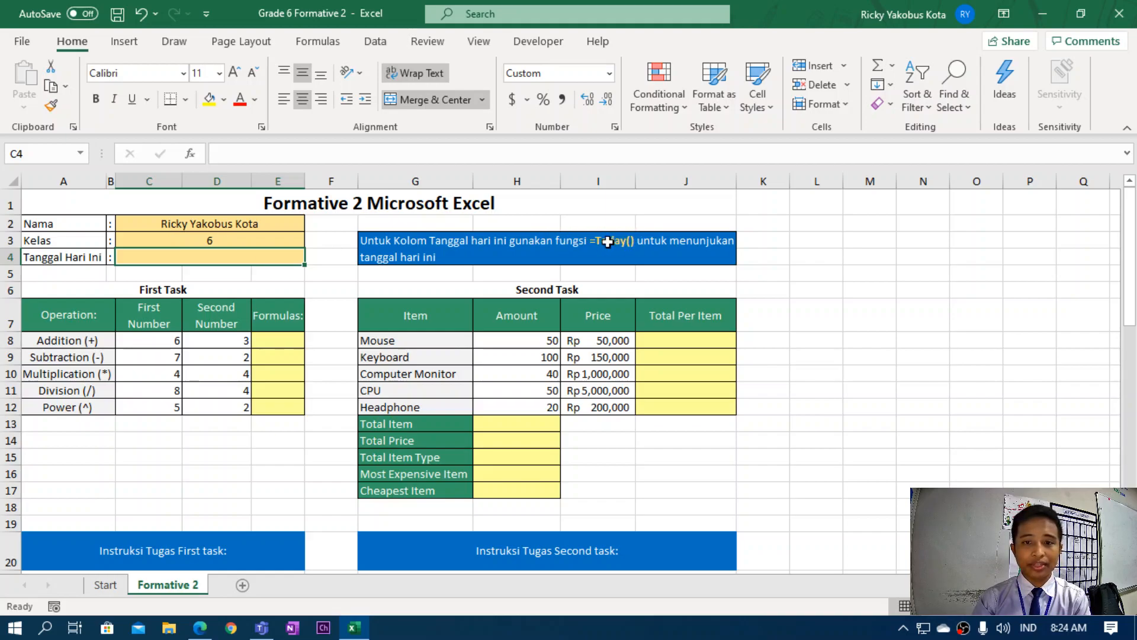
pyautogui.write('=toda')
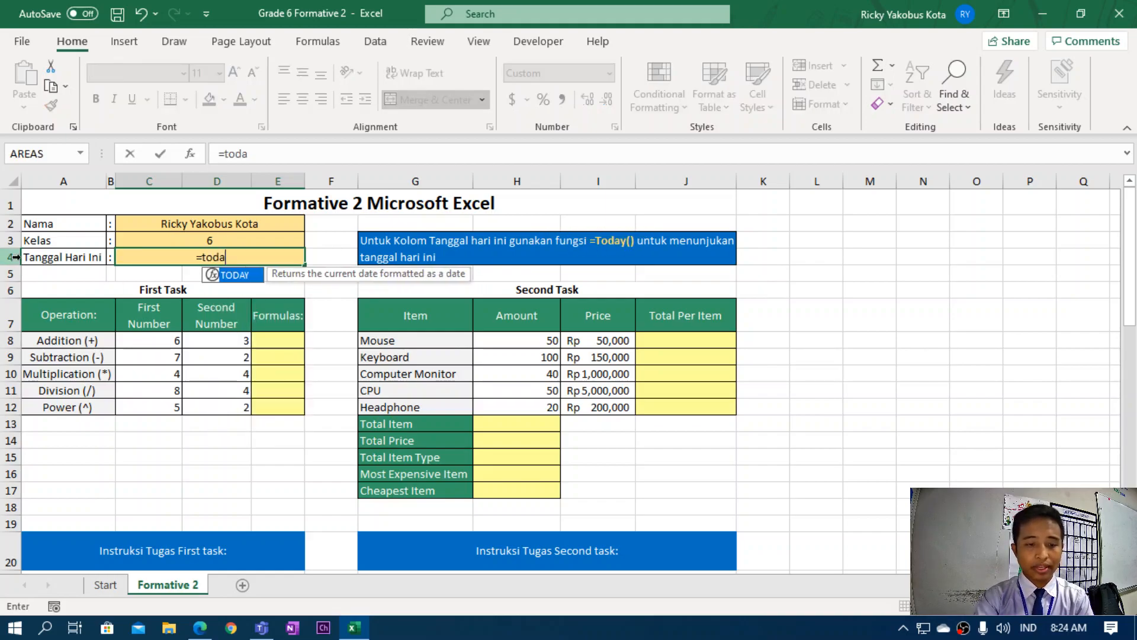
pyautogui.write('y()')
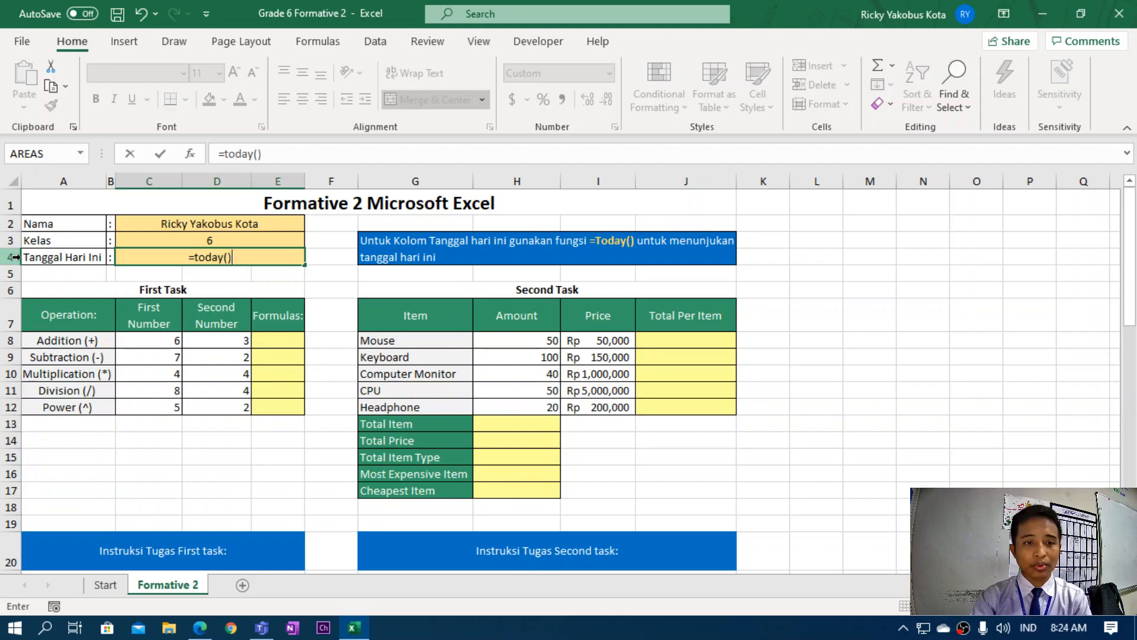
pyautogui.press('Return')
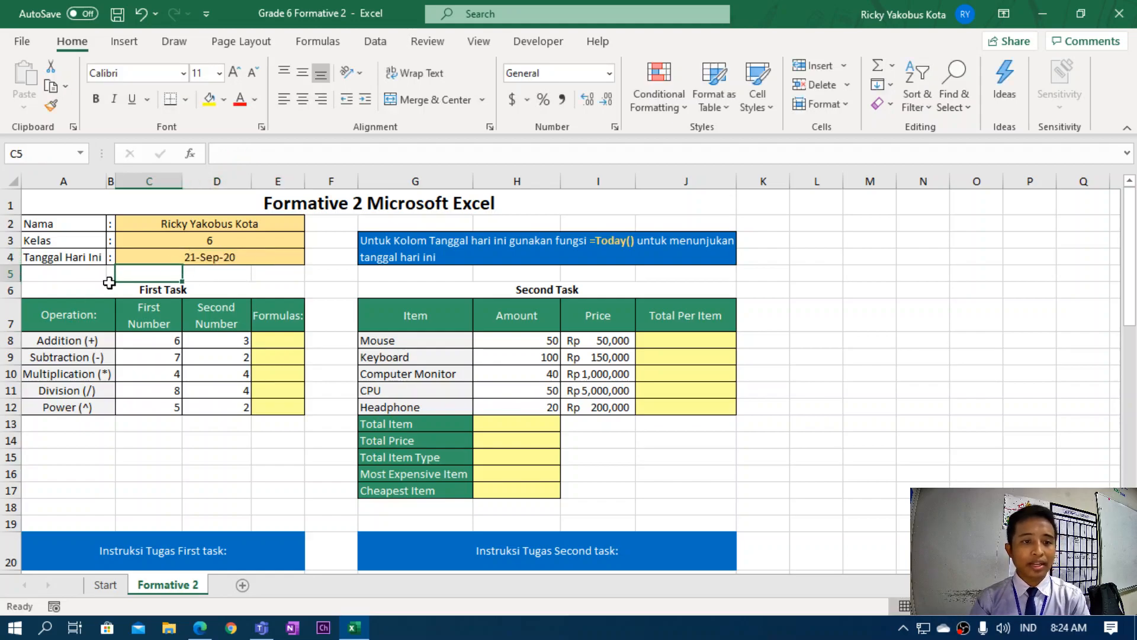
pyautogui.click(213, 262)
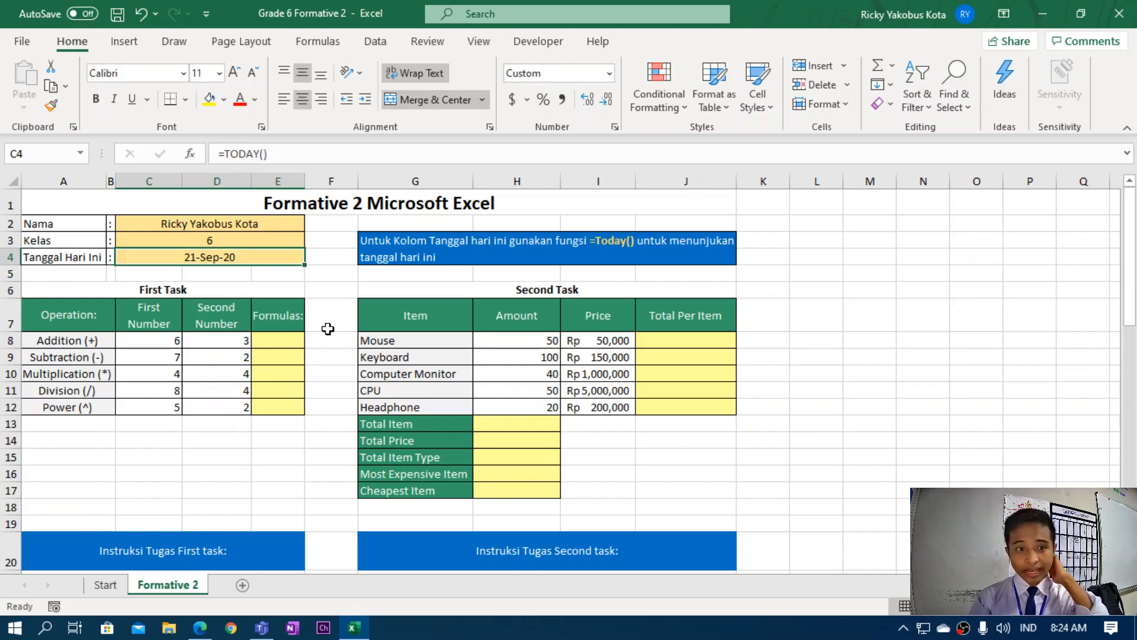
pyautogui.scroll(-2, 279, 360)
pyautogui.scroll(2, 268, 364)
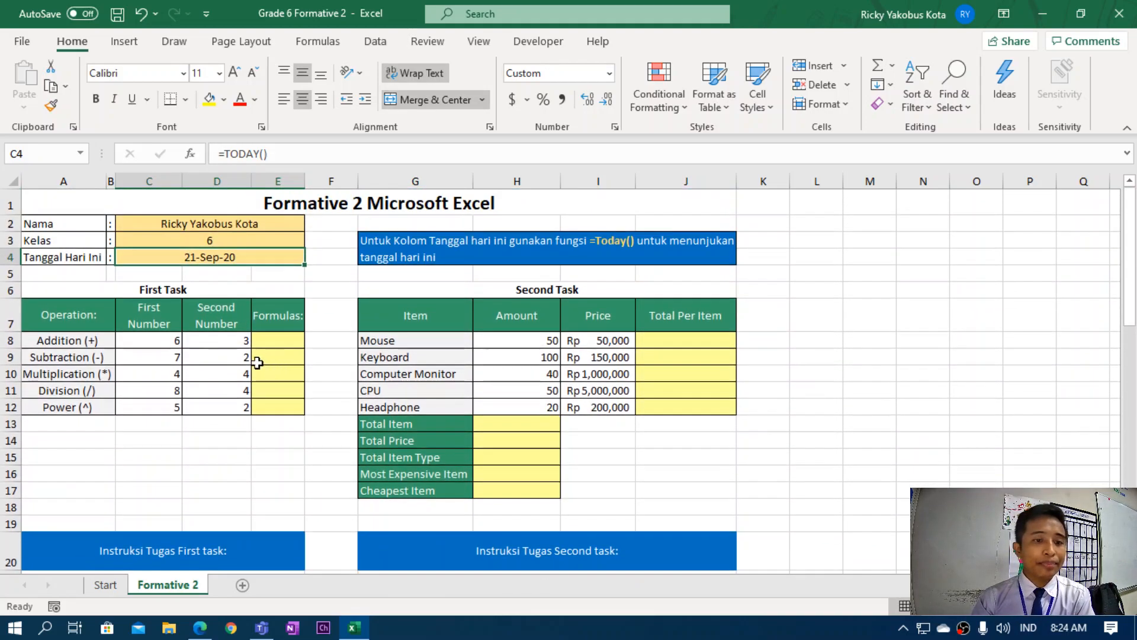
pyautogui.click(257, 462)
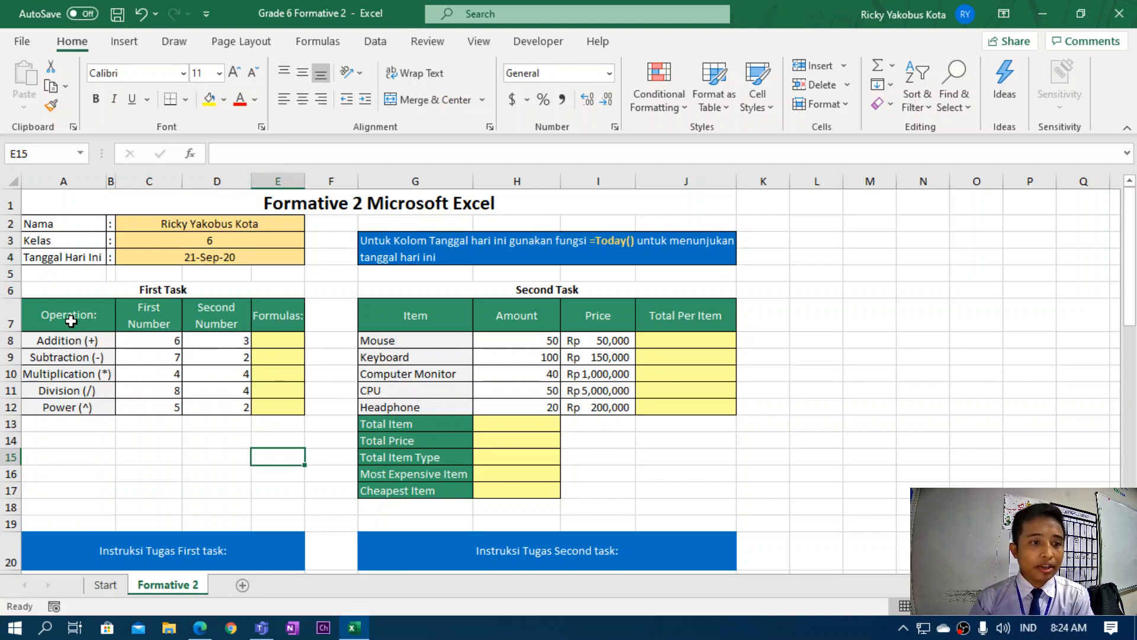
pyautogui.click(264, 342)
pyautogui.scroll(-2, 190, 460)
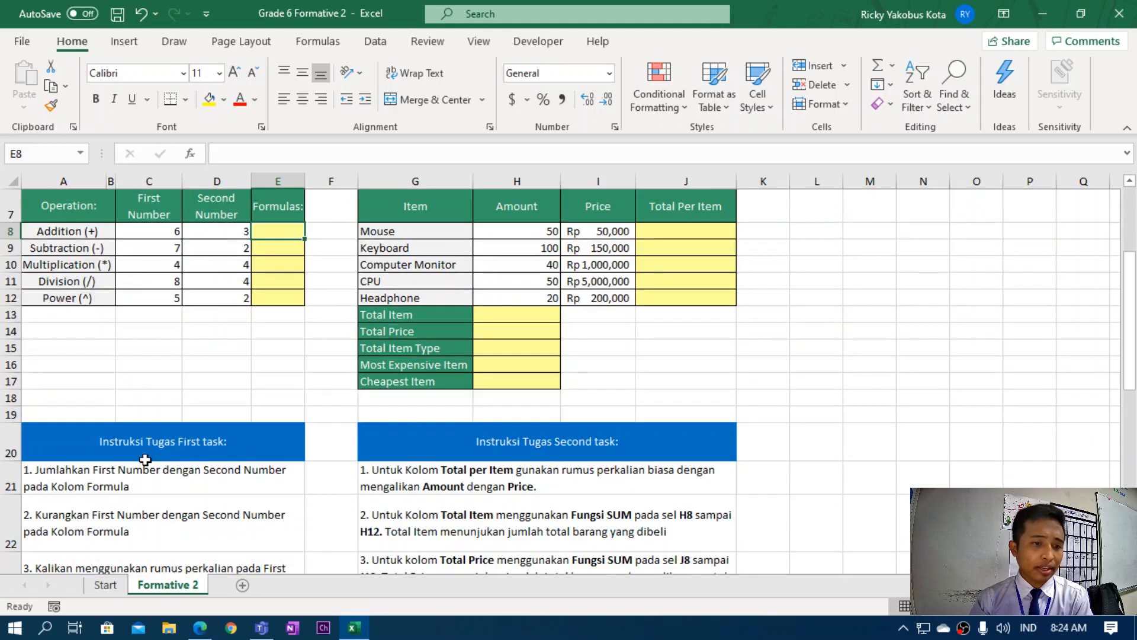
pyautogui.click(87, 478)
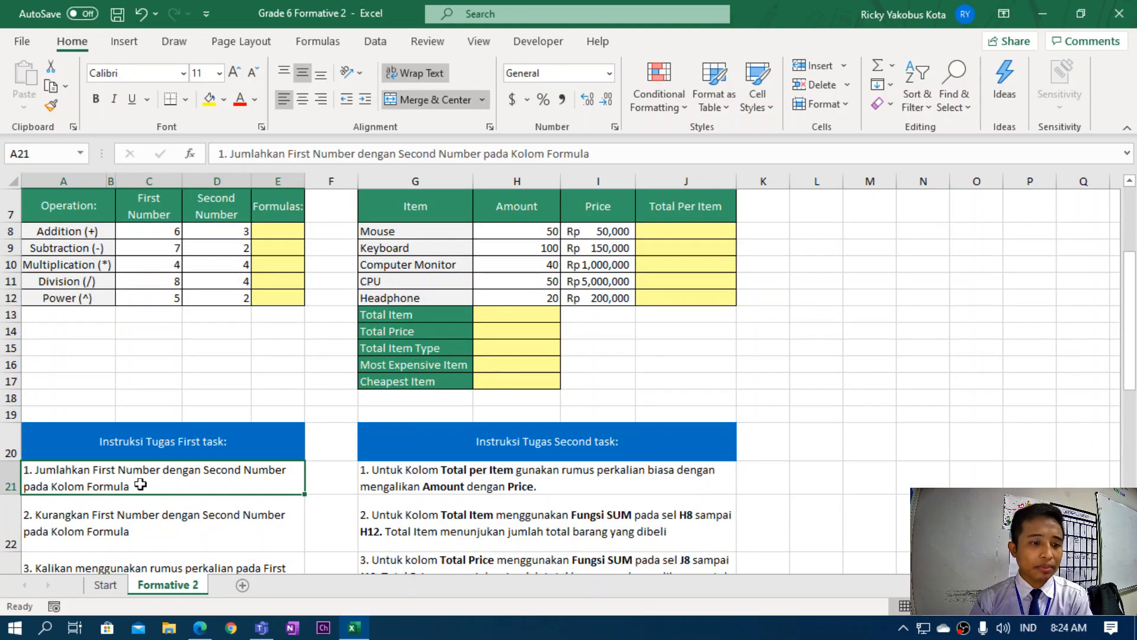
pyautogui.scroll(-2, 137, 484)
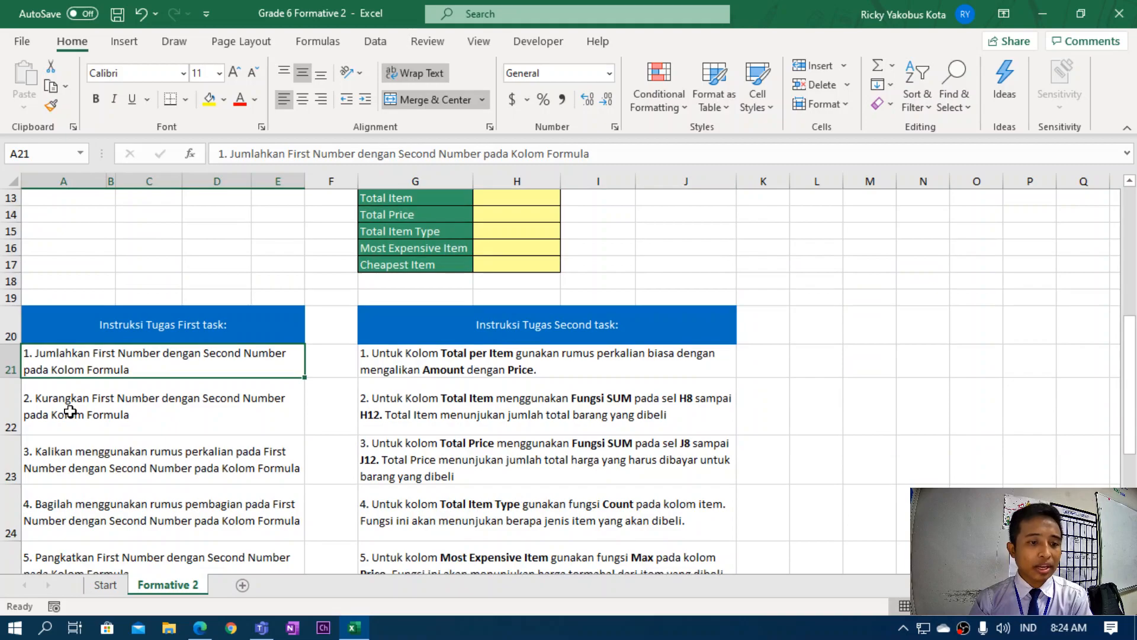
pyautogui.scroll(3, 70, 411)
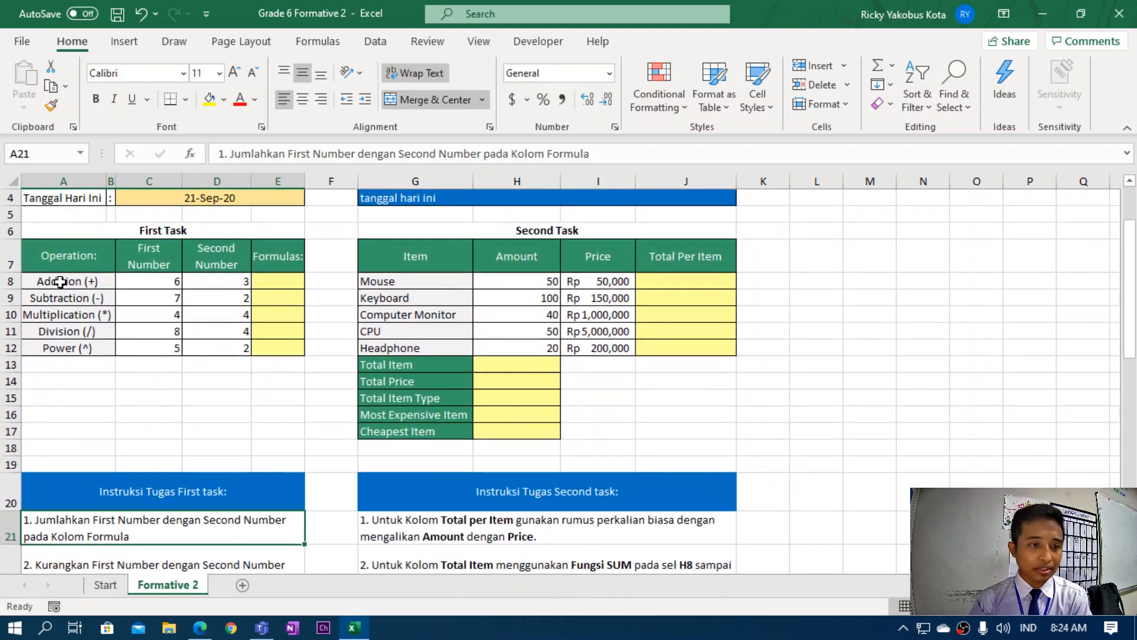
pyautogui.click(291, 279)
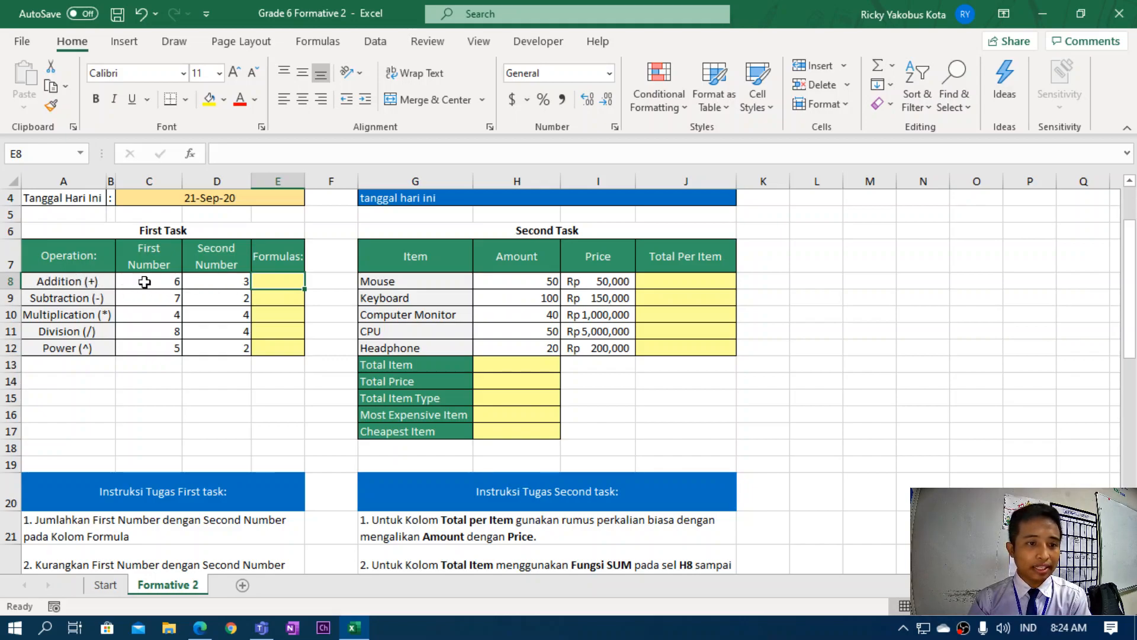
pyautogui.click(167, 287)
pyautogui.click(208, 280)
pyautogui.click(269, 281)
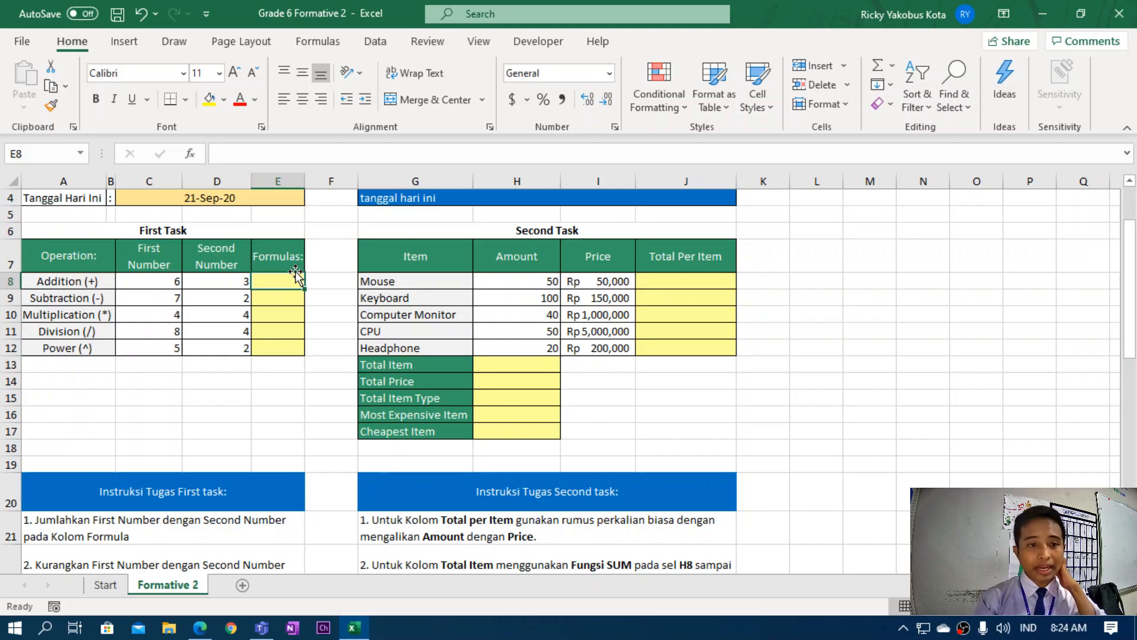
# Enter the addition formula =C8+D8 in E8, giving 9.
pyautogui.click(95, 281)
pyautogui.click(264, 281)
pyautogui.click(168, 282)
pyautogui.click(277, 283)
pyautogui.write('=')
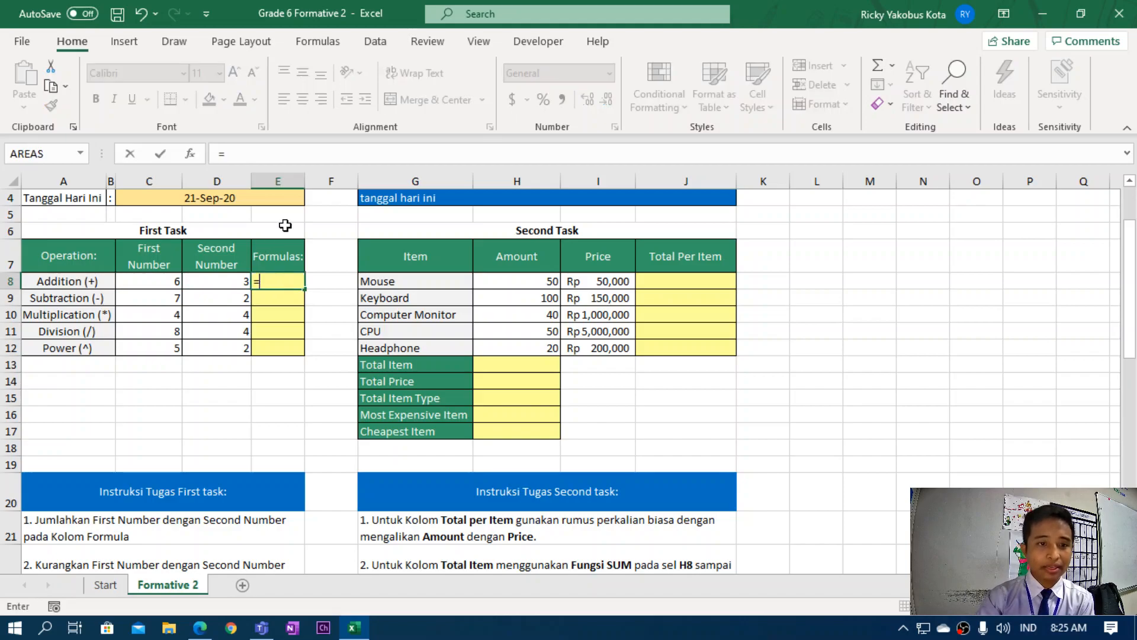
pyautogui.click(152, 286)
pyautogui.write('+')
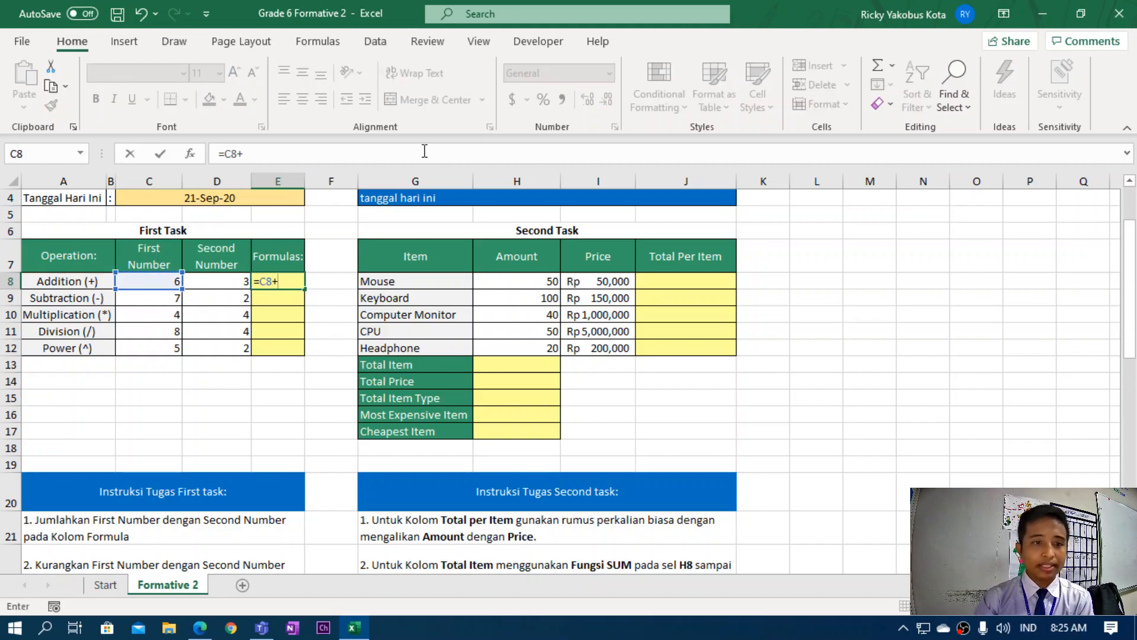
pyautogui.click(222, 281)
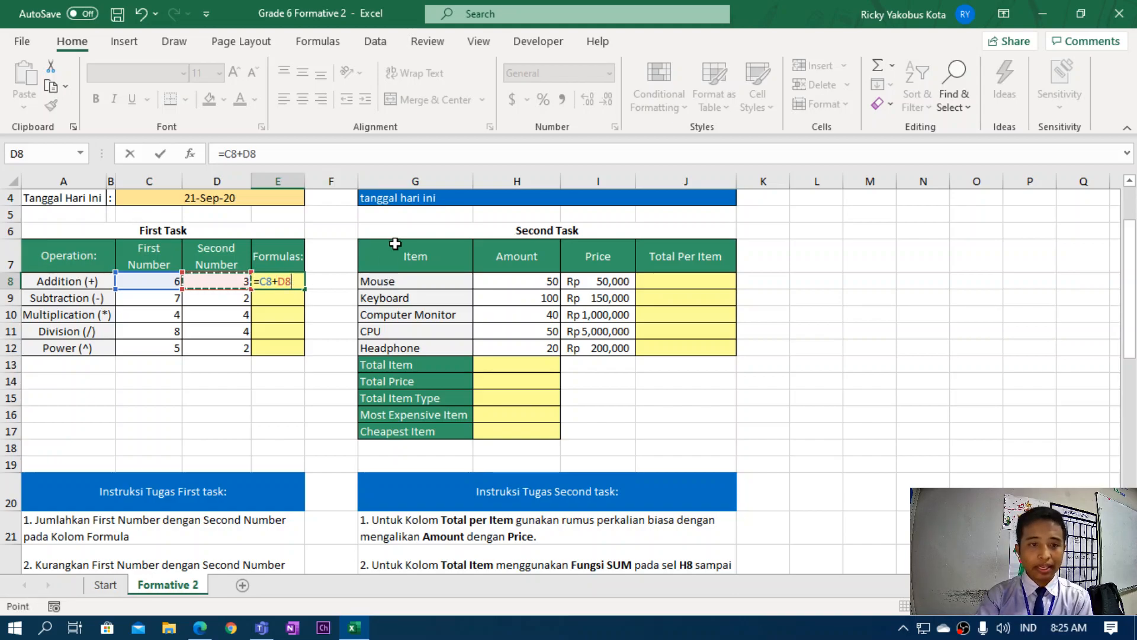
pyautogui.press('Return')
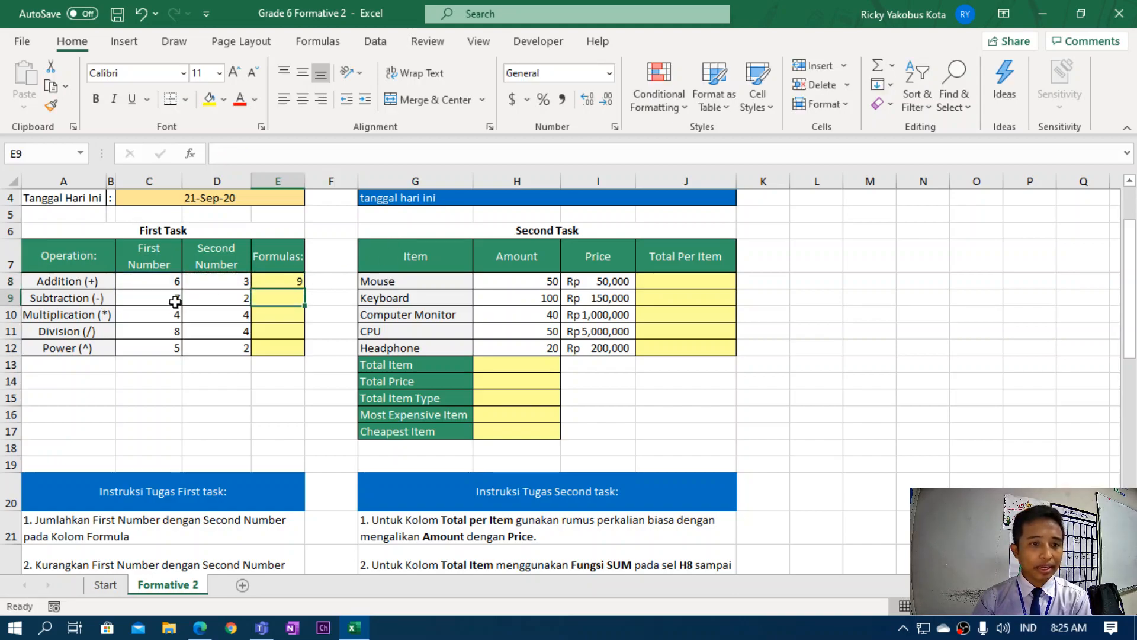
# Enter the subtraction formula =C9-D9 in E9, giving 5.
pyautogui.click(52, 299)
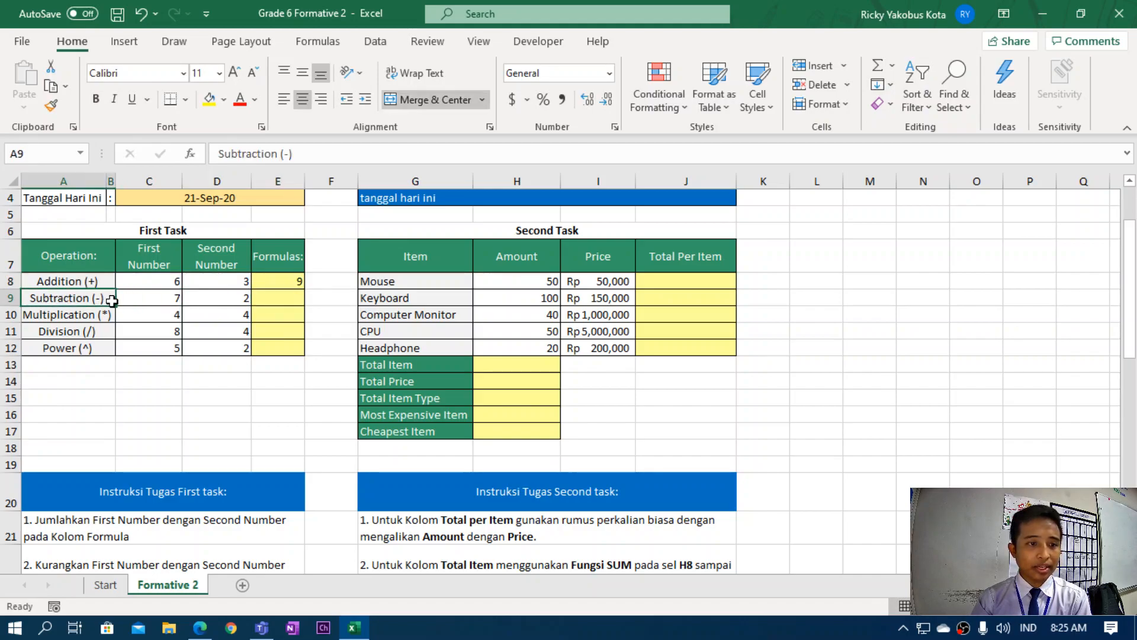
pyautogui.click(270, 302)
pyautogui.write('=')
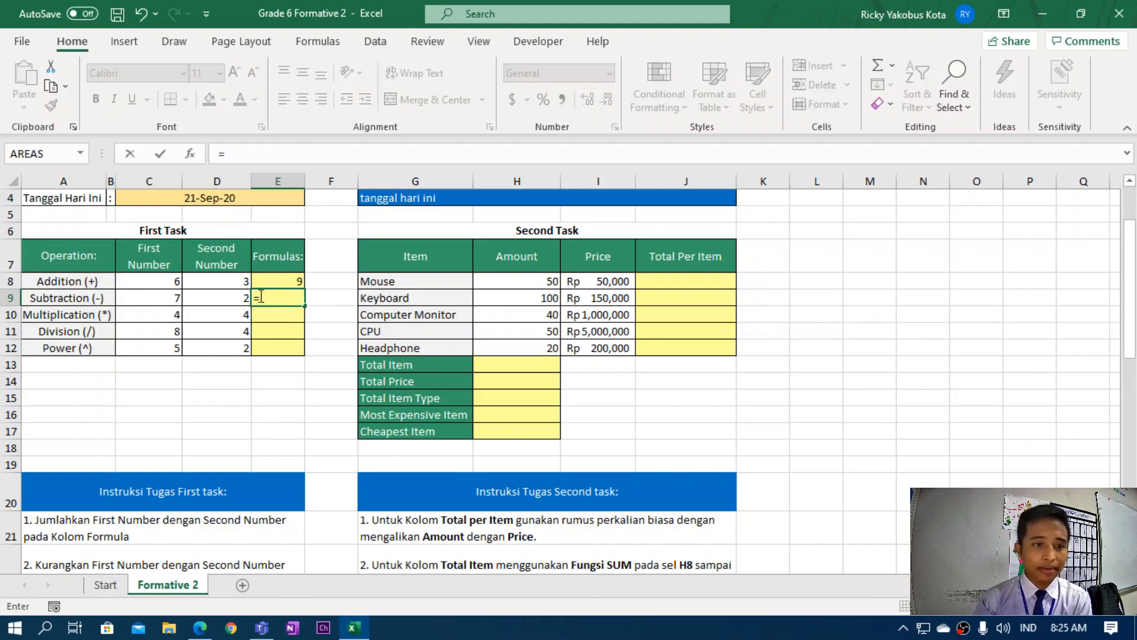
pyautogui.click(172, 298)
pyautogui.write('-')
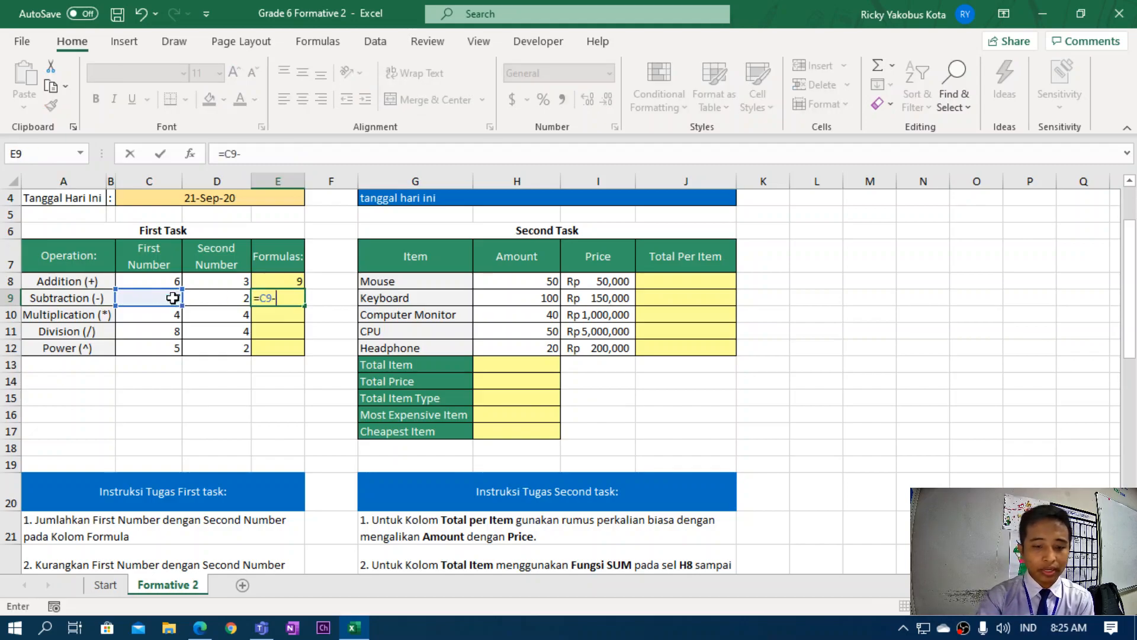
pyautogui.click(200, 297)
pyautogui.press('Return')
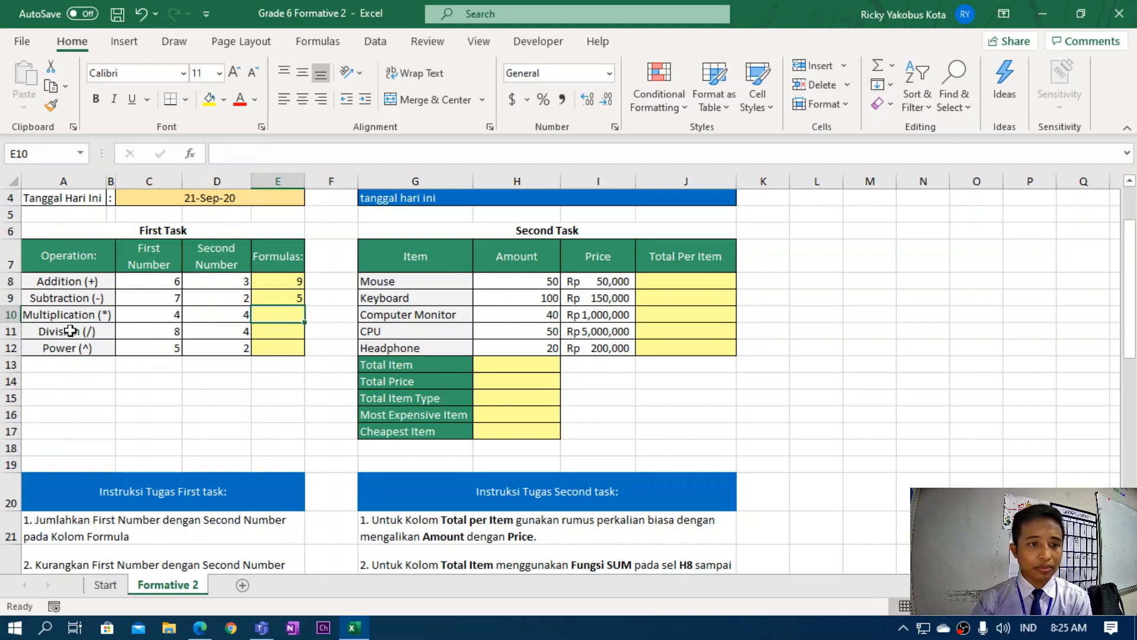
# Enter =C10*D10 in E10 and =C11/D11 in E11, giving 16 and 2.
pyautogui.write('=')
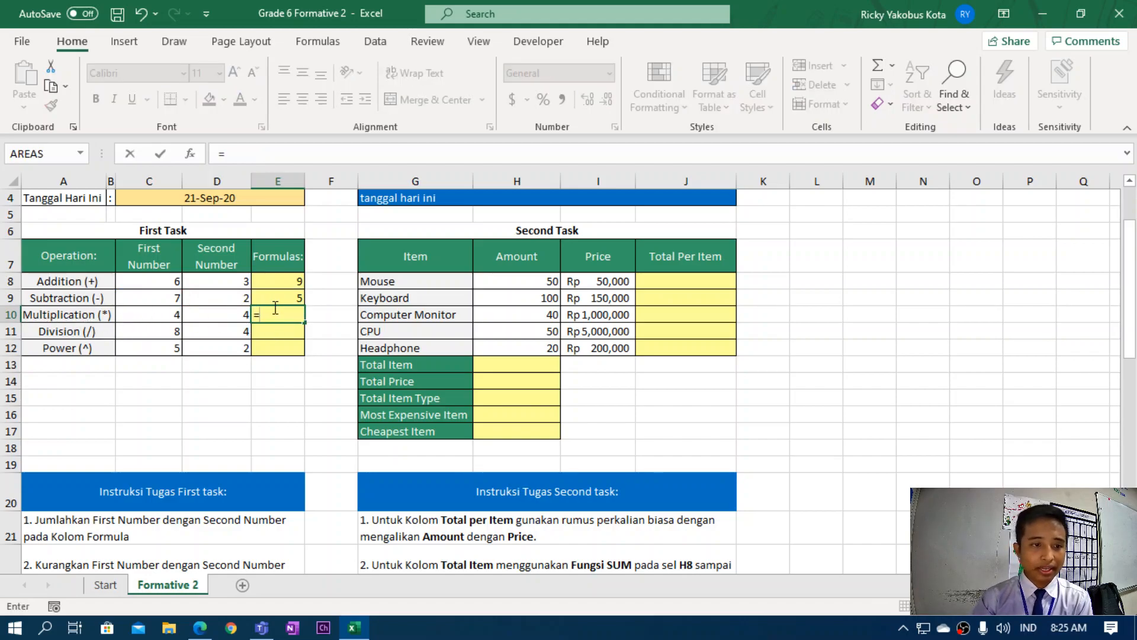
pyautogui.click(182, 314)
pyautogui.write('*')
pyautogui.click(240, 315)
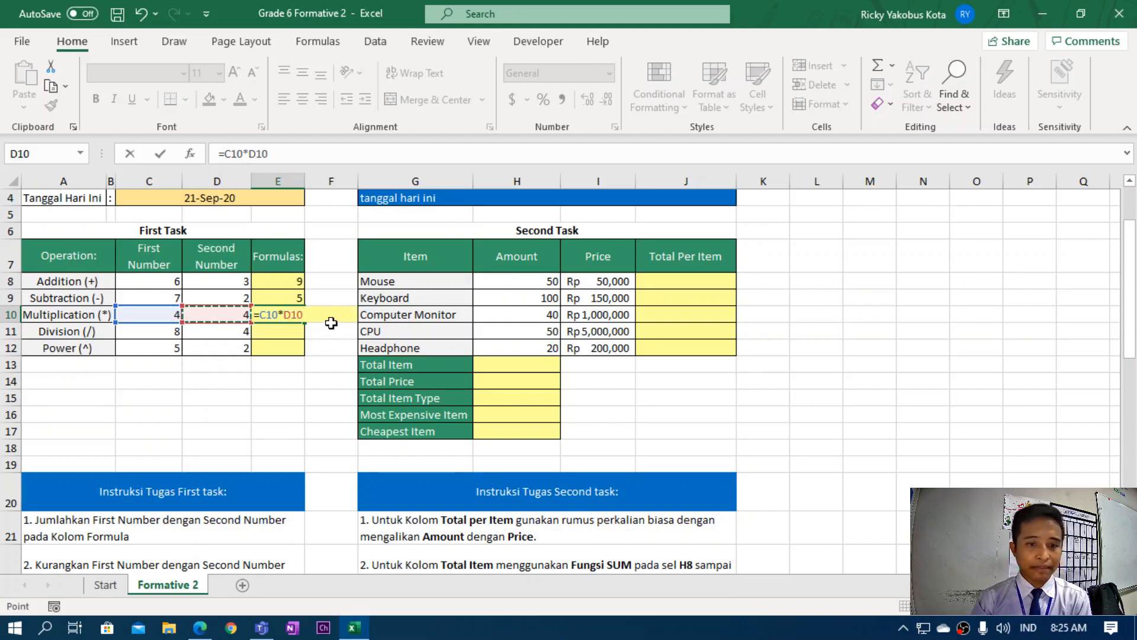
pyautogui.press('Return')
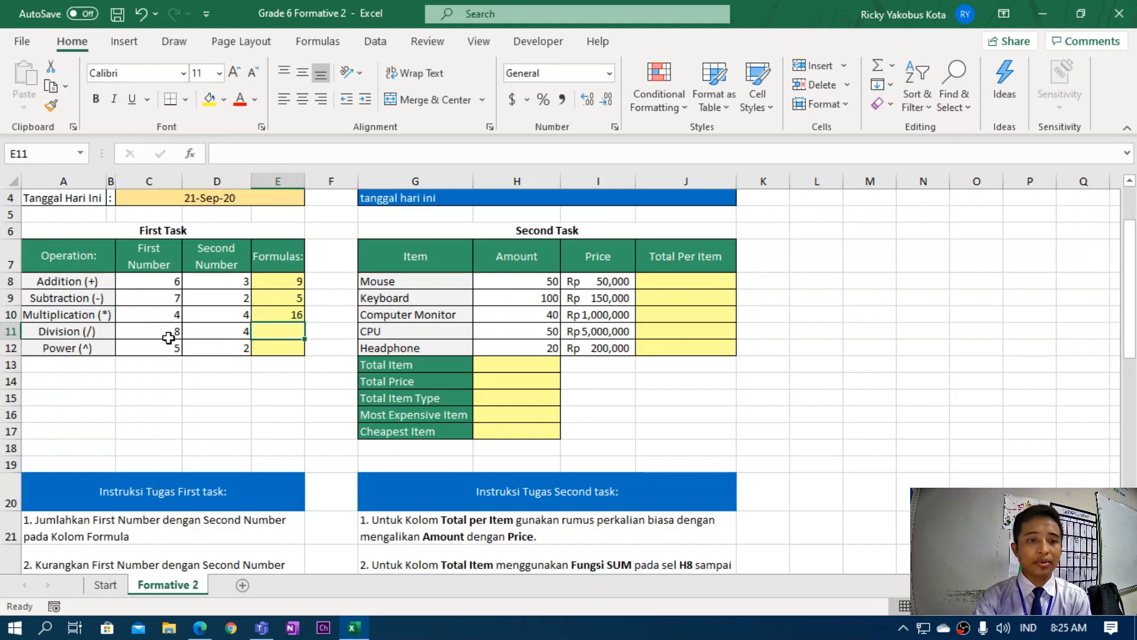
pyautogui.write('=')
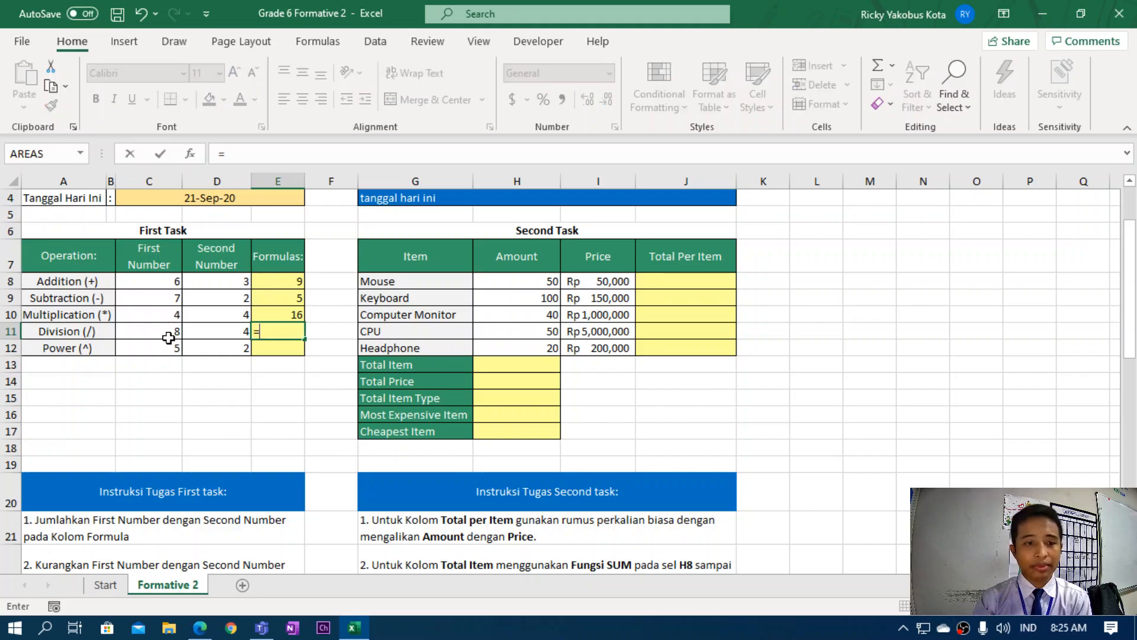
pyautogui.click(170, 334)
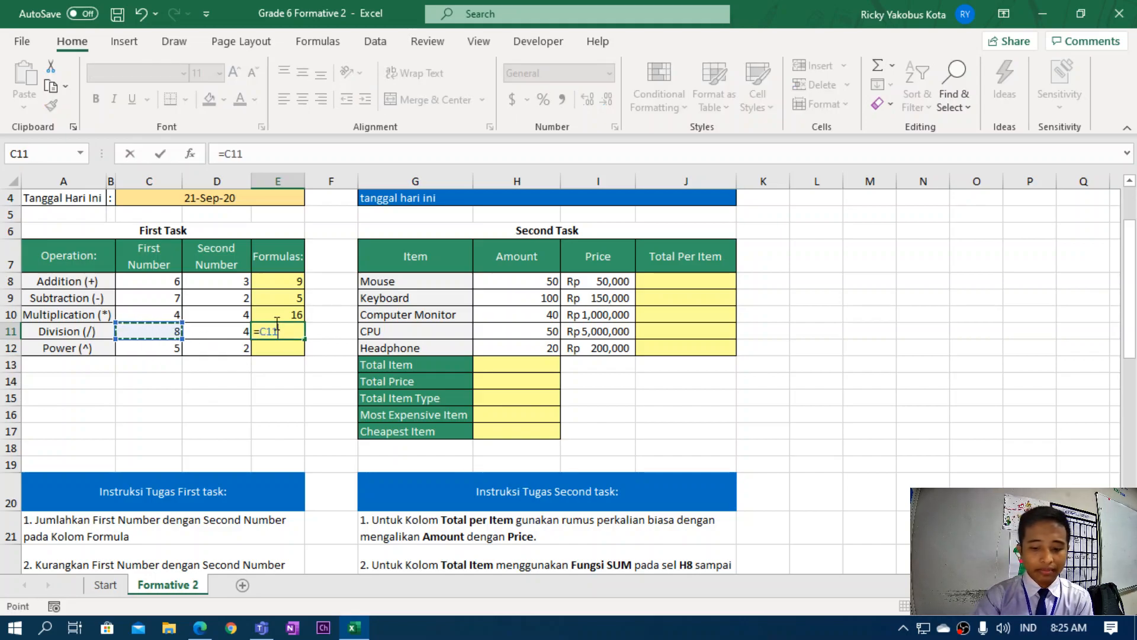
pyautogui.write('/')
pyautogui.click(231, 328)
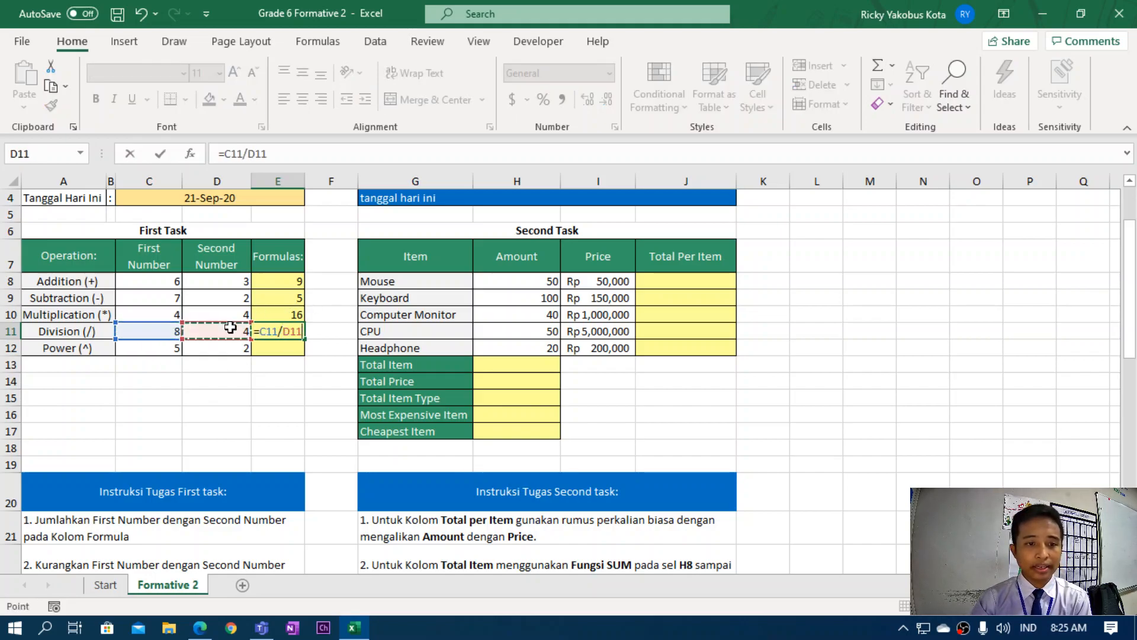
pyautogui.press('Return')
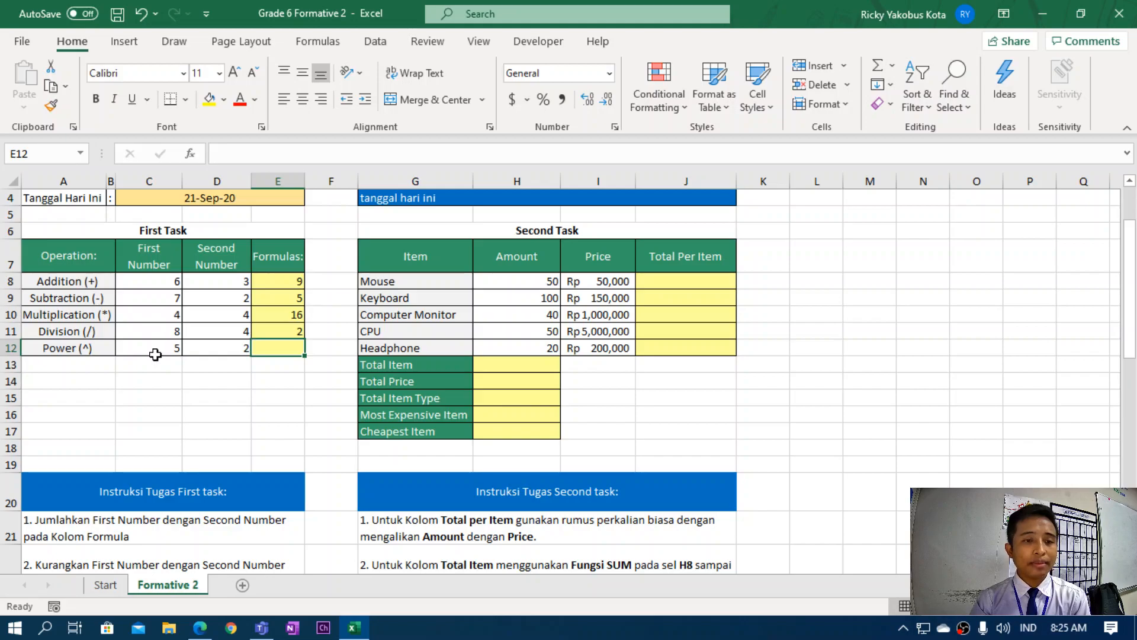
# Enter the power formula =C12^D12 in E12, giving 25.
pyautogui.write('=')
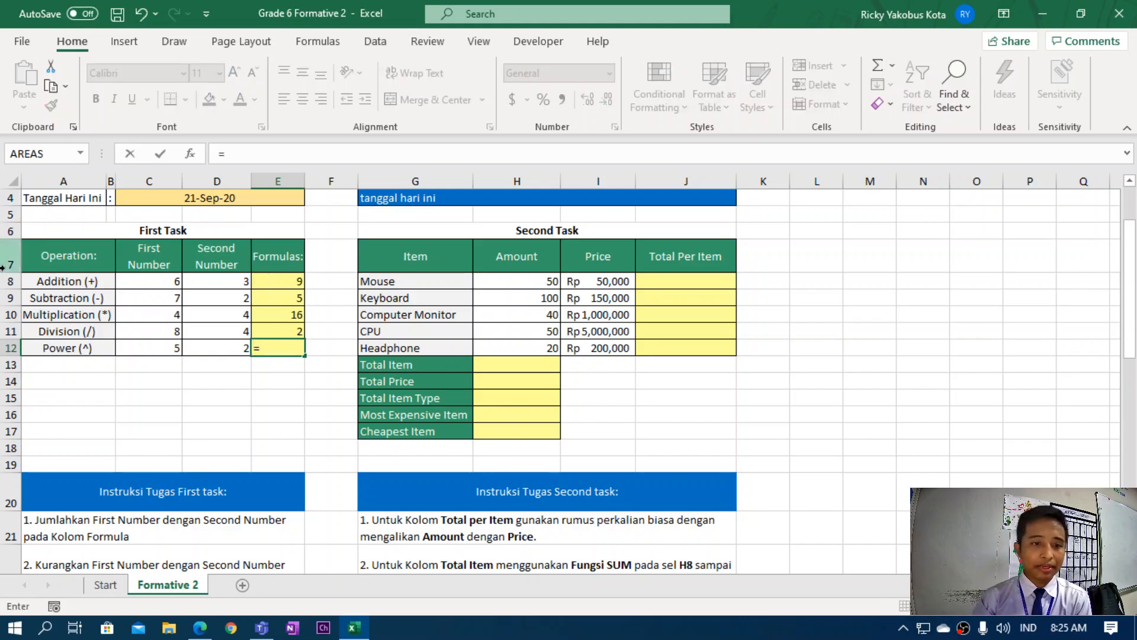
pyautogui.click(167, 348)
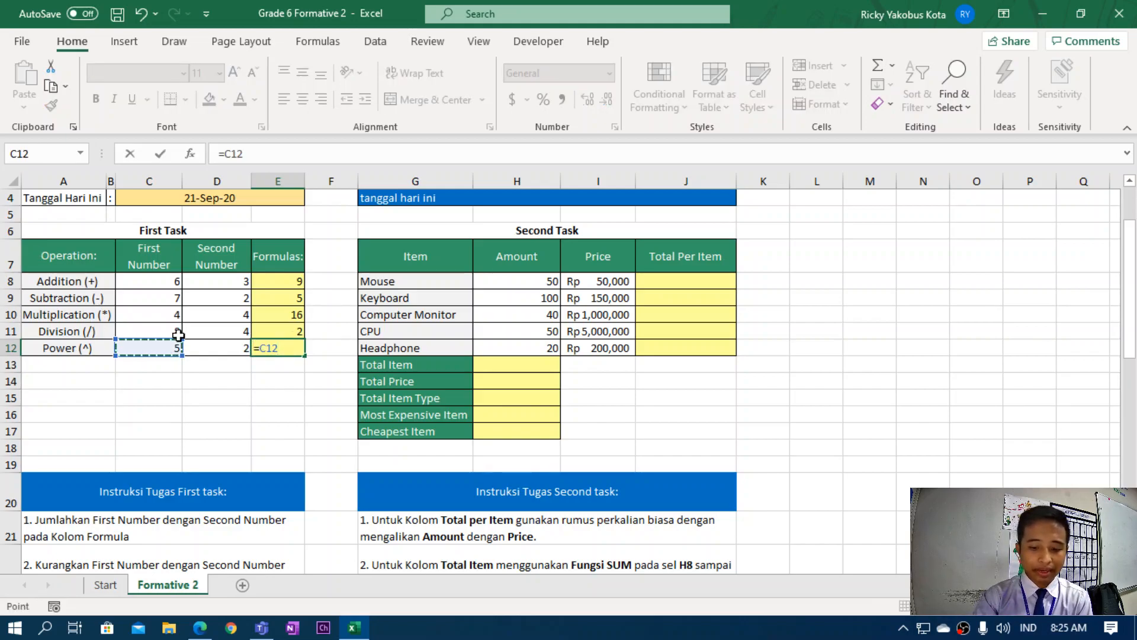
pyautogui.write('^')
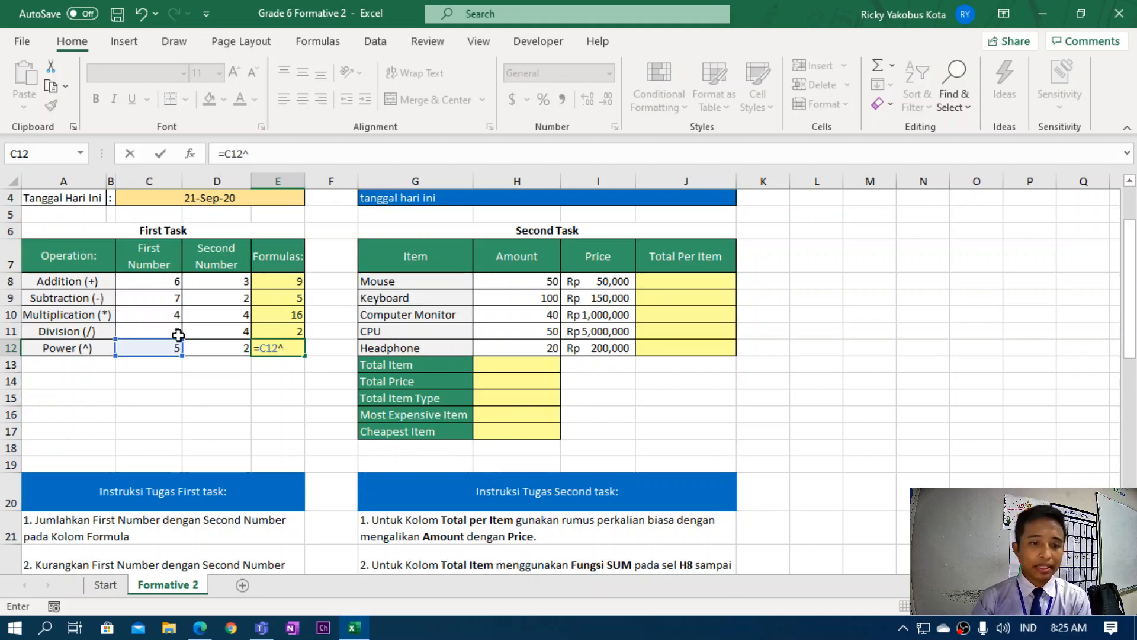
pyautogui.click(281, 350)
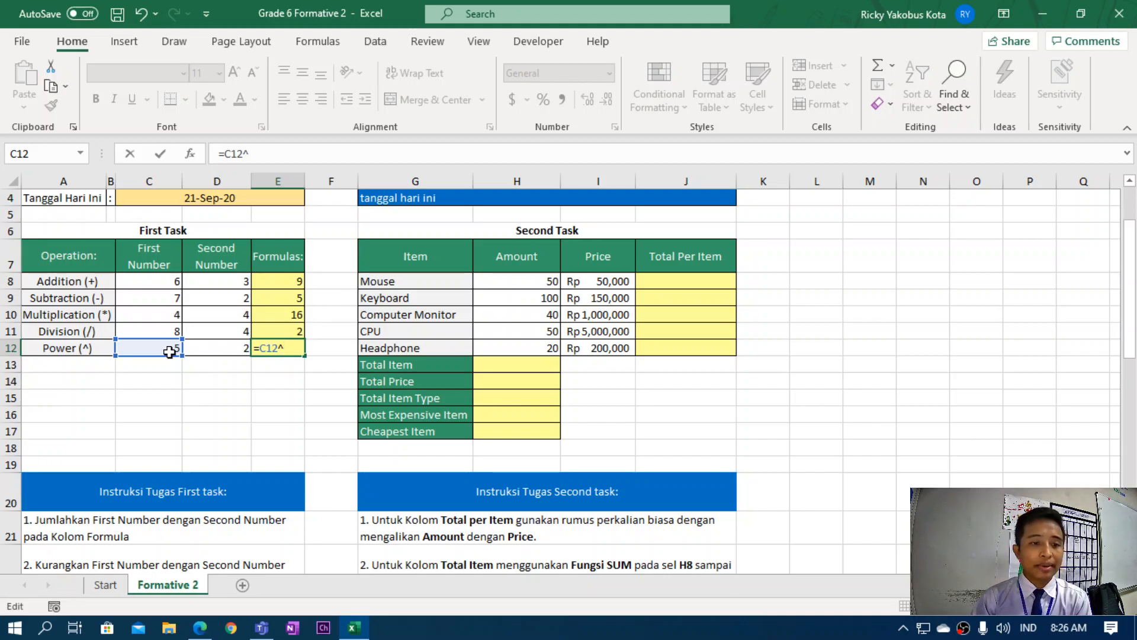
pyautogui.click(239, 350)
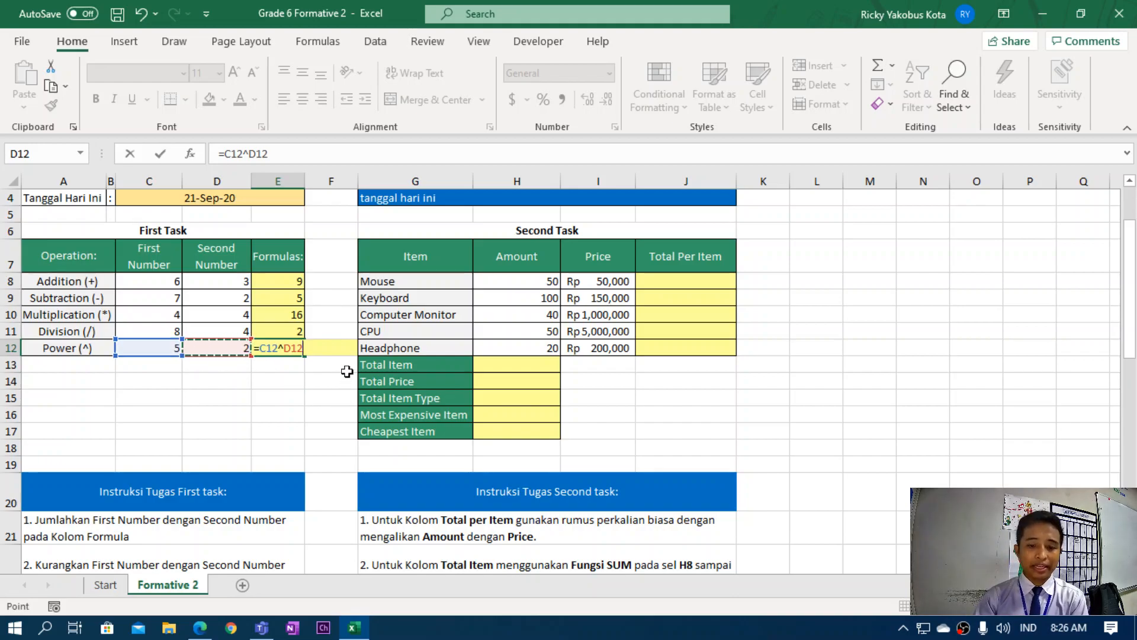
pyautogui.press('Return')
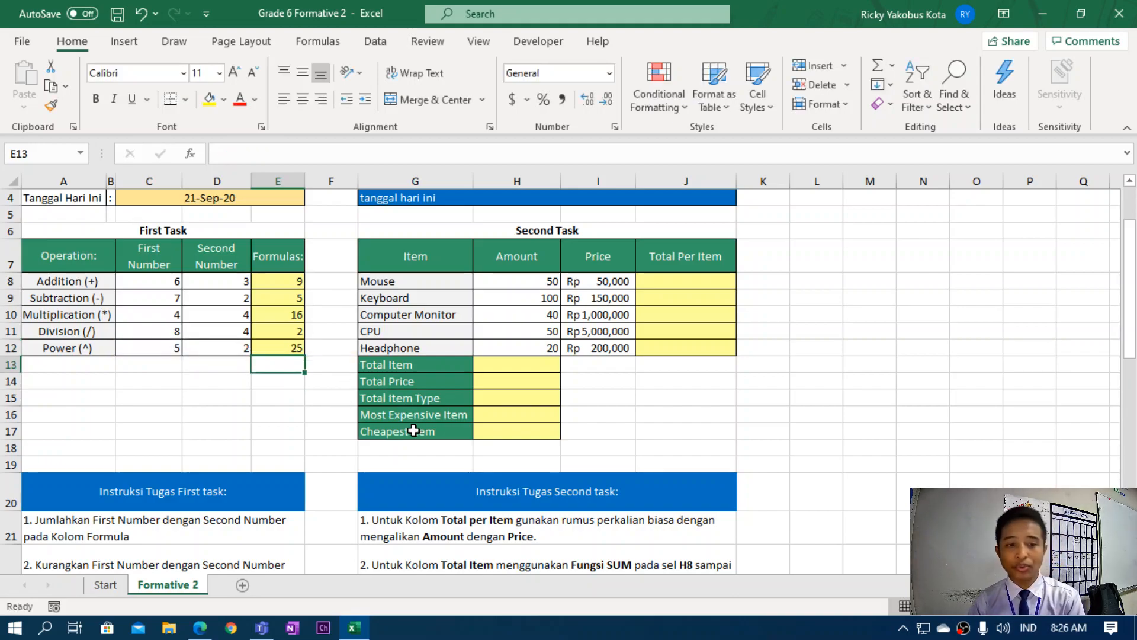
# Review the Total Per Item column and the Mouse-to-Headphone item names, dismissing a Teams notification.
pyautogui.scroll(-2, 171, 497)
pyautogui.scroll(3, 183, 476)
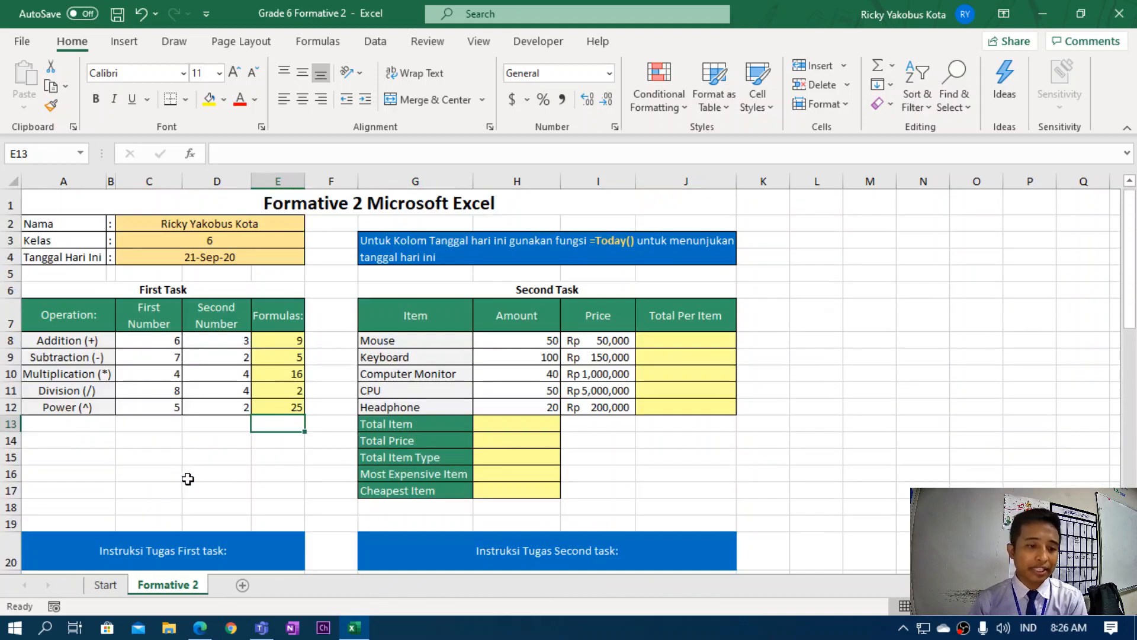
pyautogui.click(667, 339)
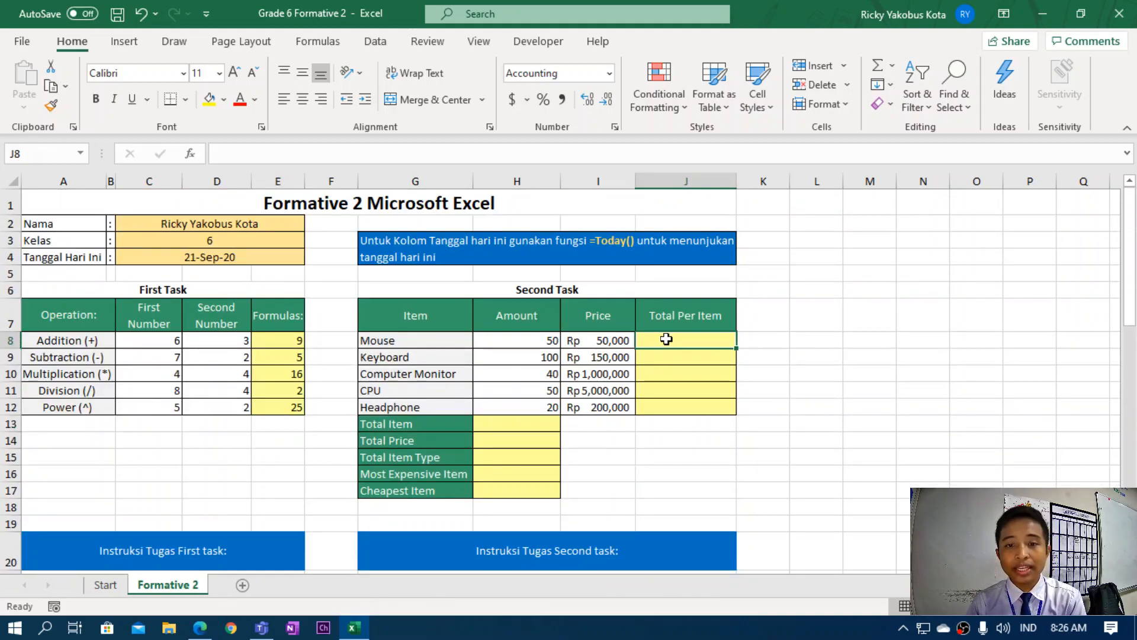
pyautogui.moveTo(416, 339); pyautogui.dragTo(421, 402)
pyautogui.click(433, 343)
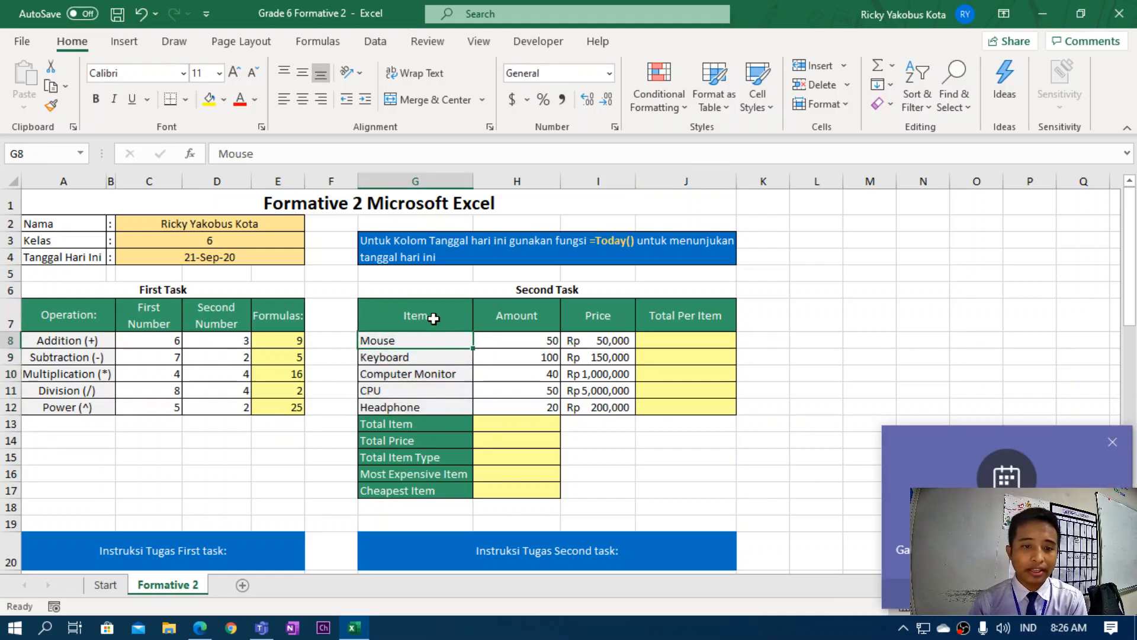
pyautogui.click(1112, 441)
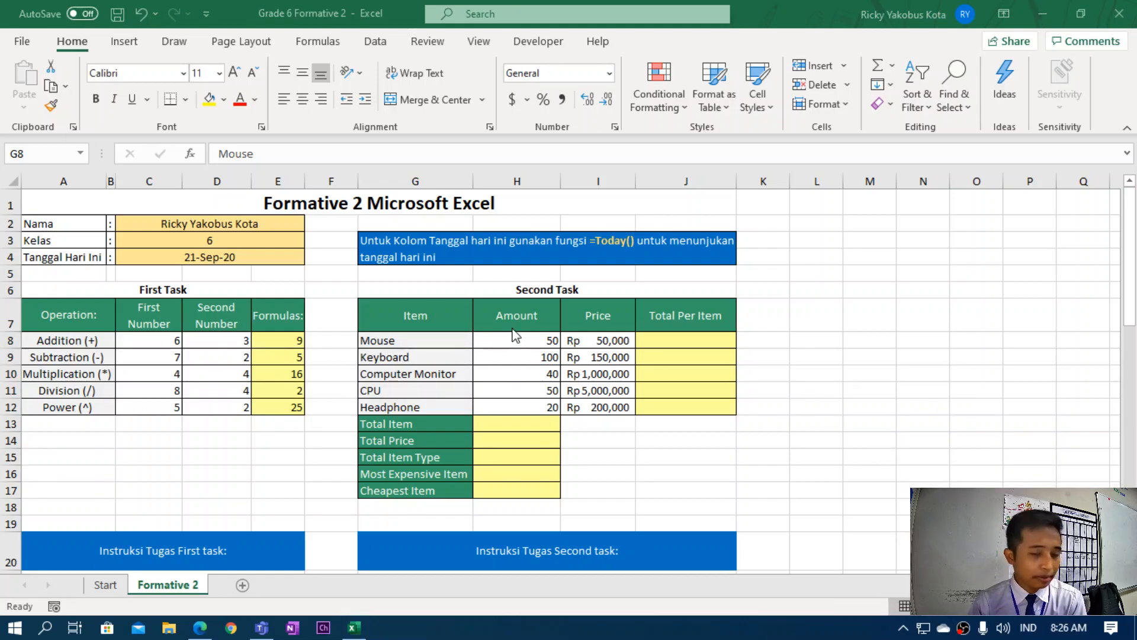
# Check the Mouse row's Amount 50 and Price, then select J8 for its total.
pyautogui.click(666, 317)
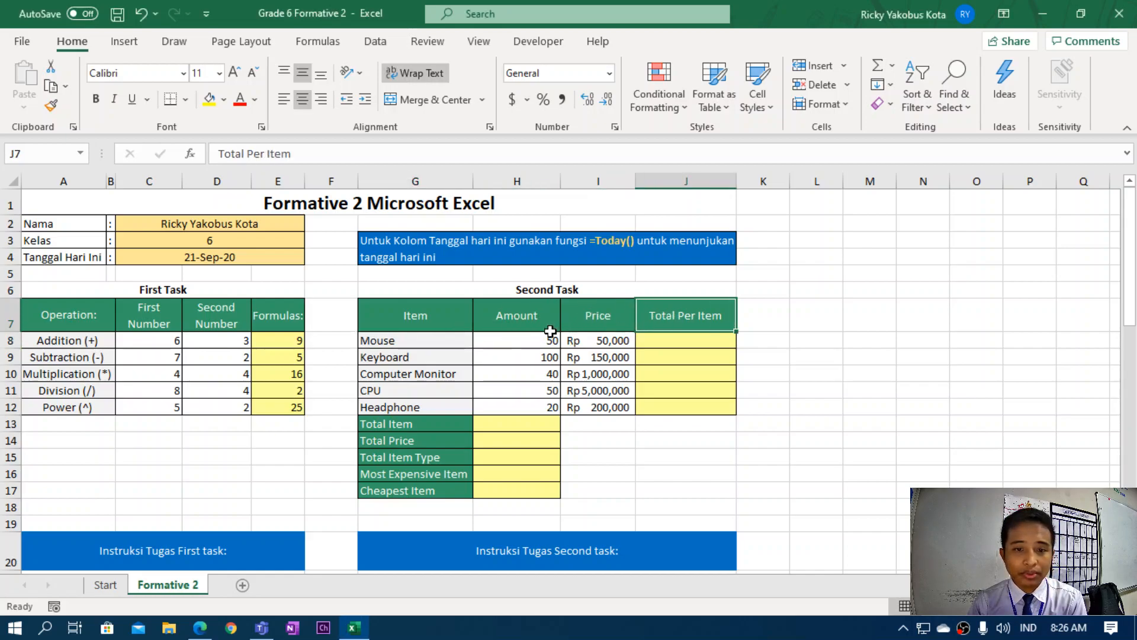
pyautogui.click(511, 339)
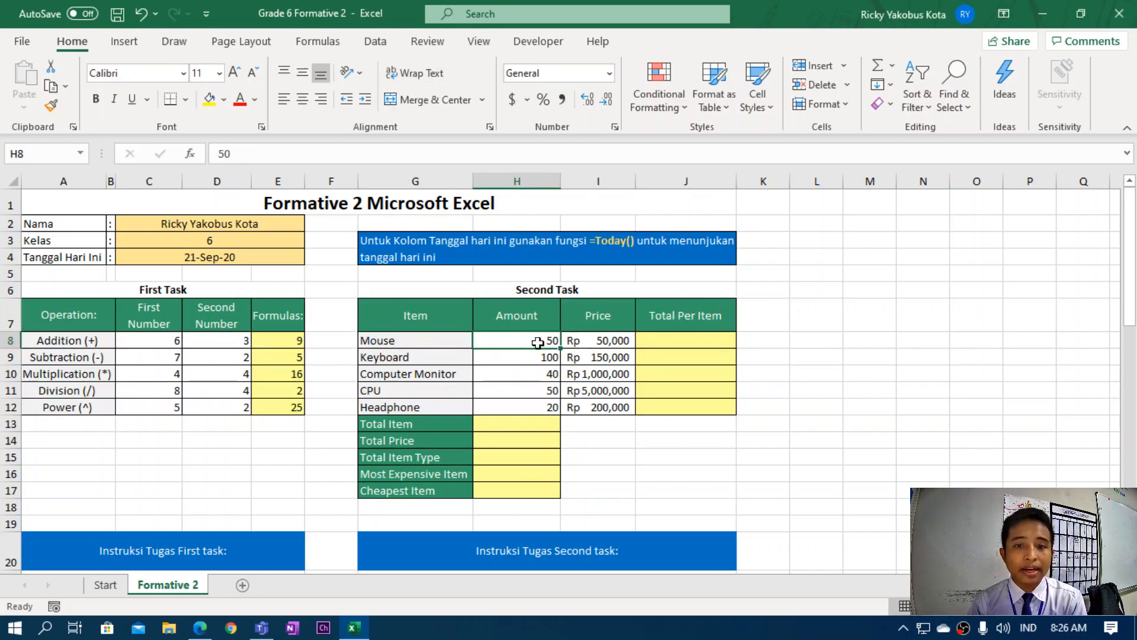
pyautogui.click(409, 342)
pyautogui.click(495, 341)
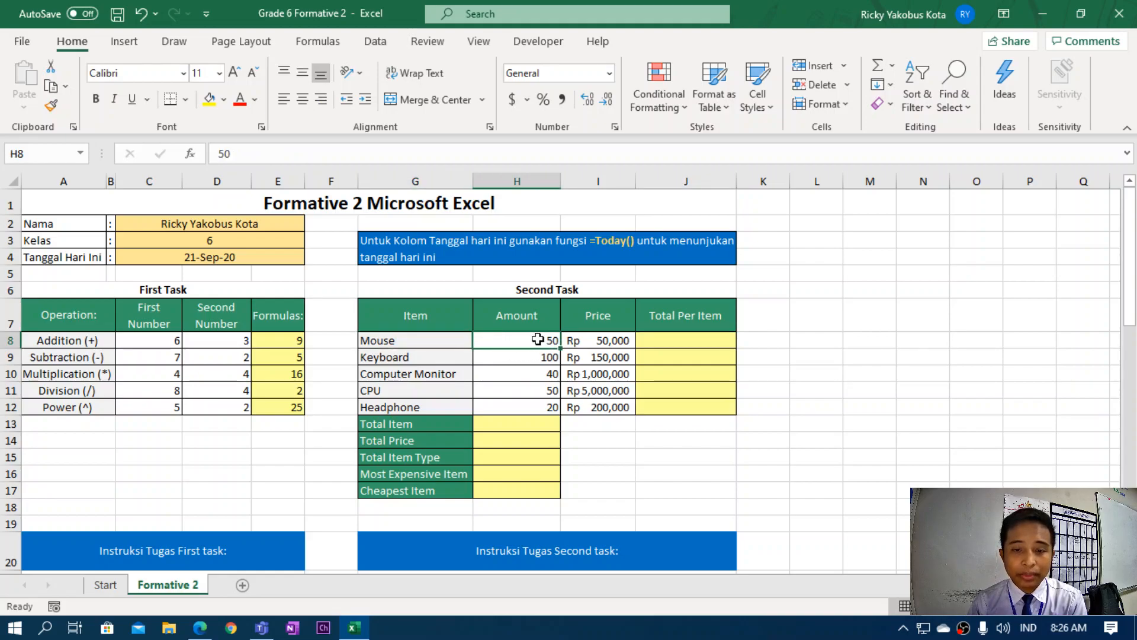
pyautogui.click(594, 341)
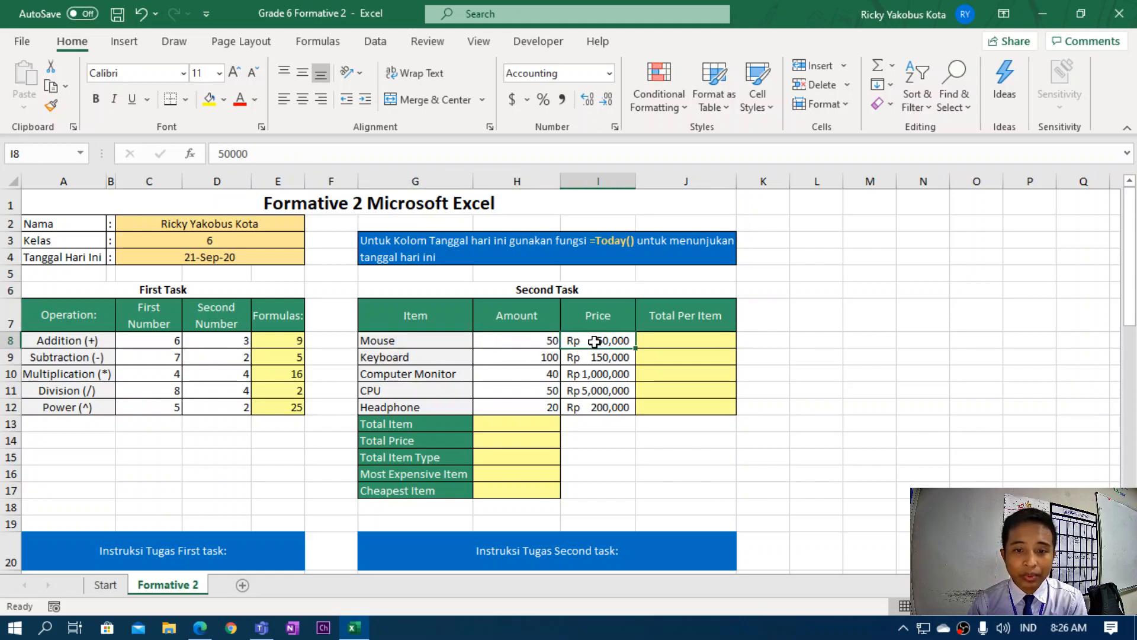
pyautogui.click(531, 359)
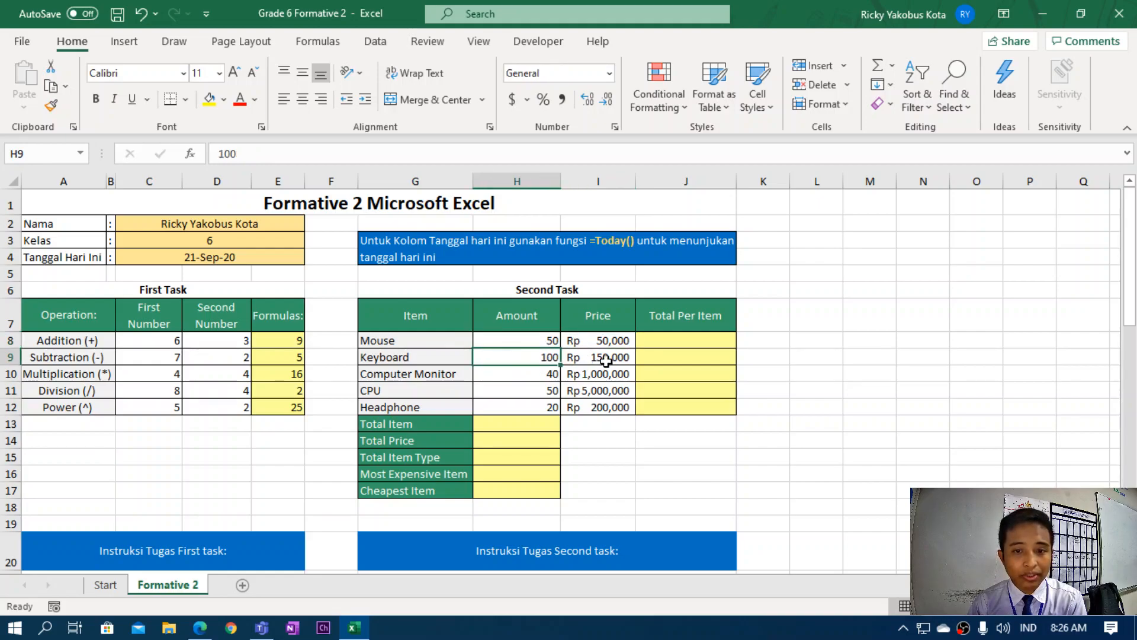
pyautogui.click(680, 343)
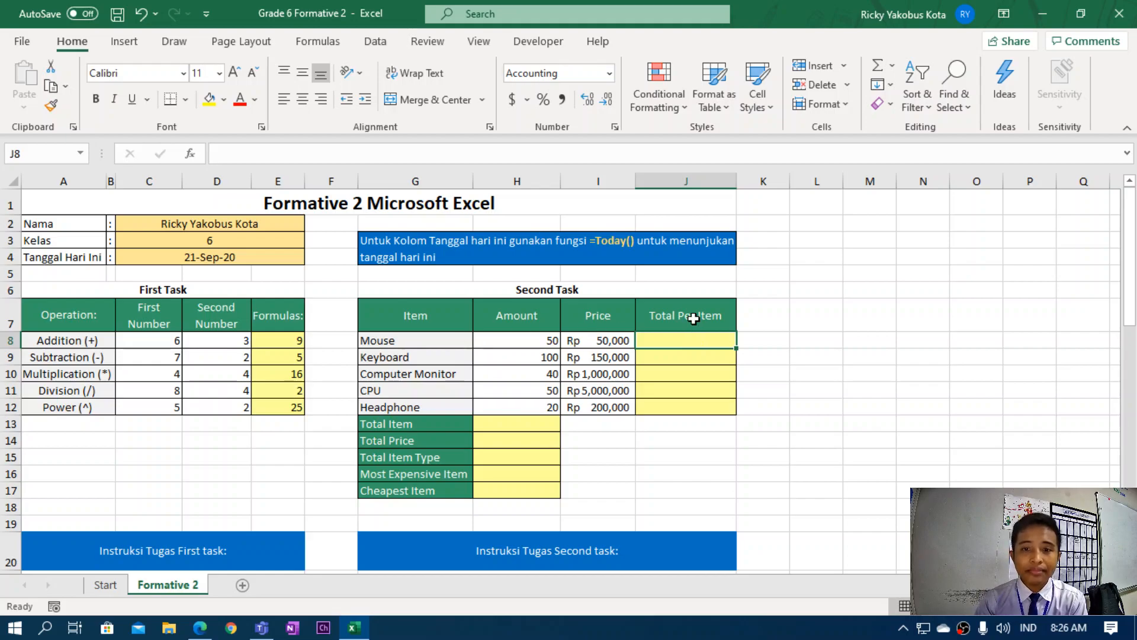
pyautogui.scroll(-2, 464, 502)
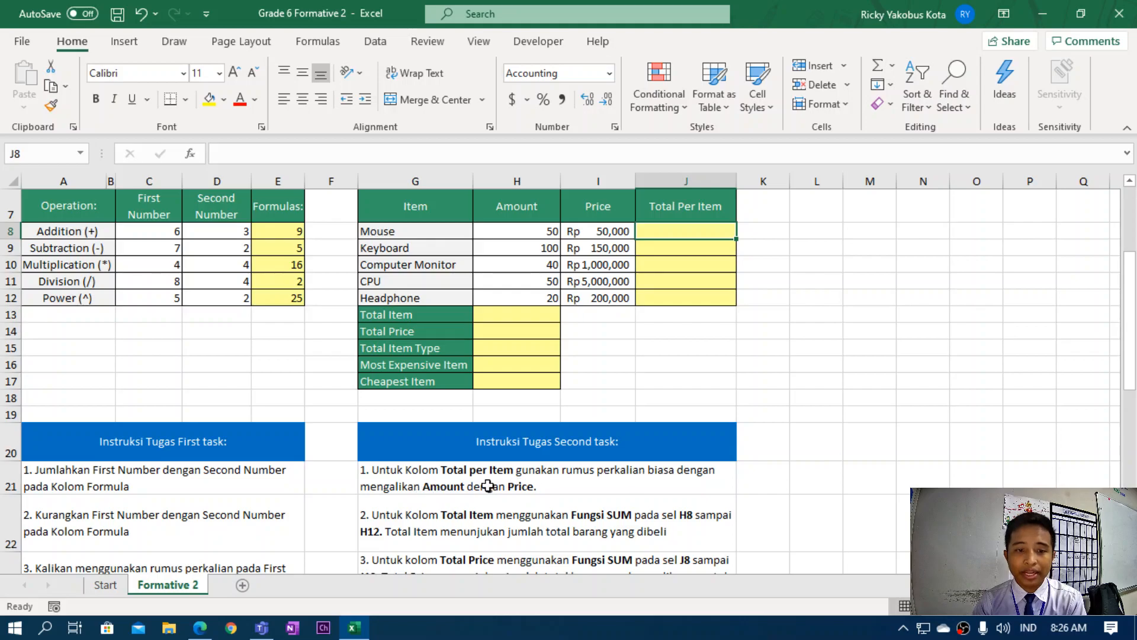
pyautogui.scroll(1, 504, 490)
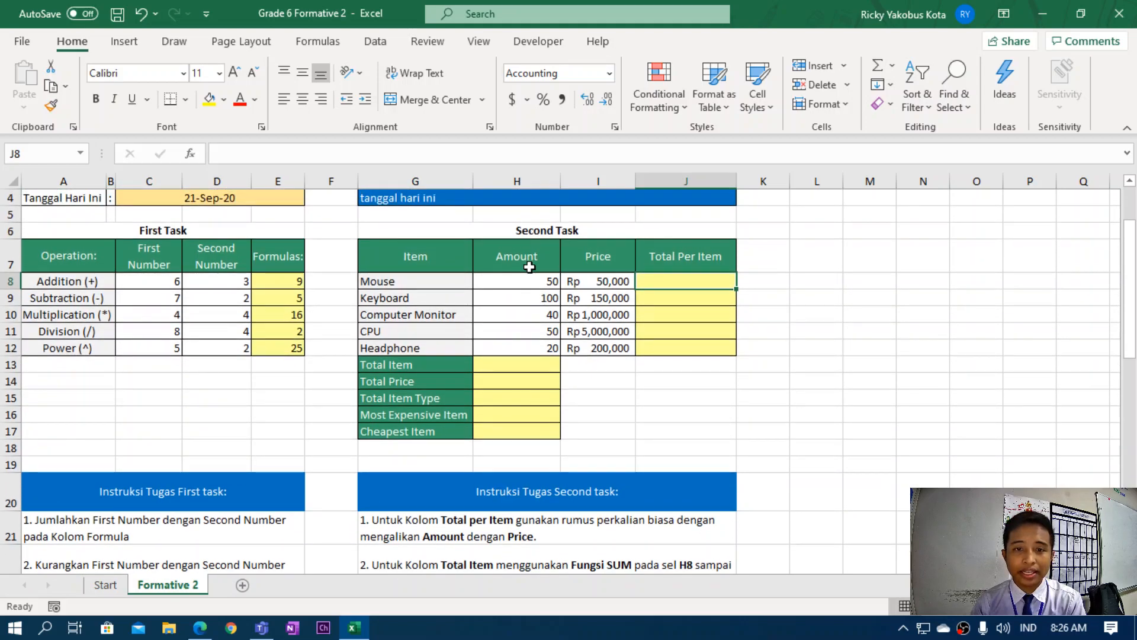
pyautogui.click(526, 267)
pyautogui.click(591, 267)
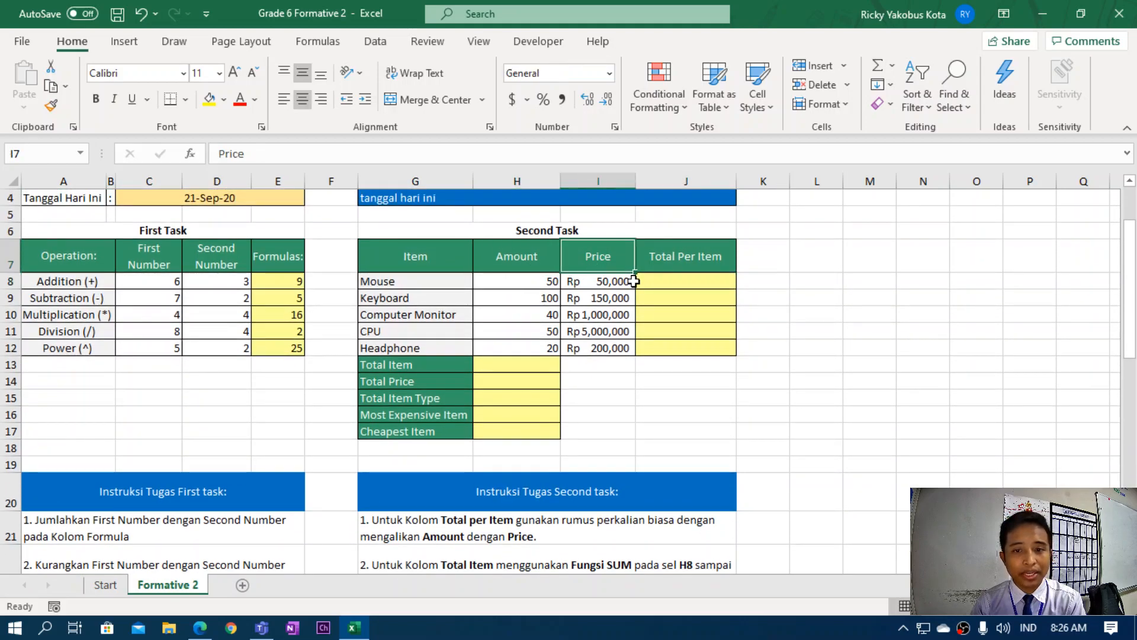
pyautogui.click(669, 283)
# Enter =H8*I8 in J8, giving the Mouse total of 2,500,000.
pyautogui.write('=')
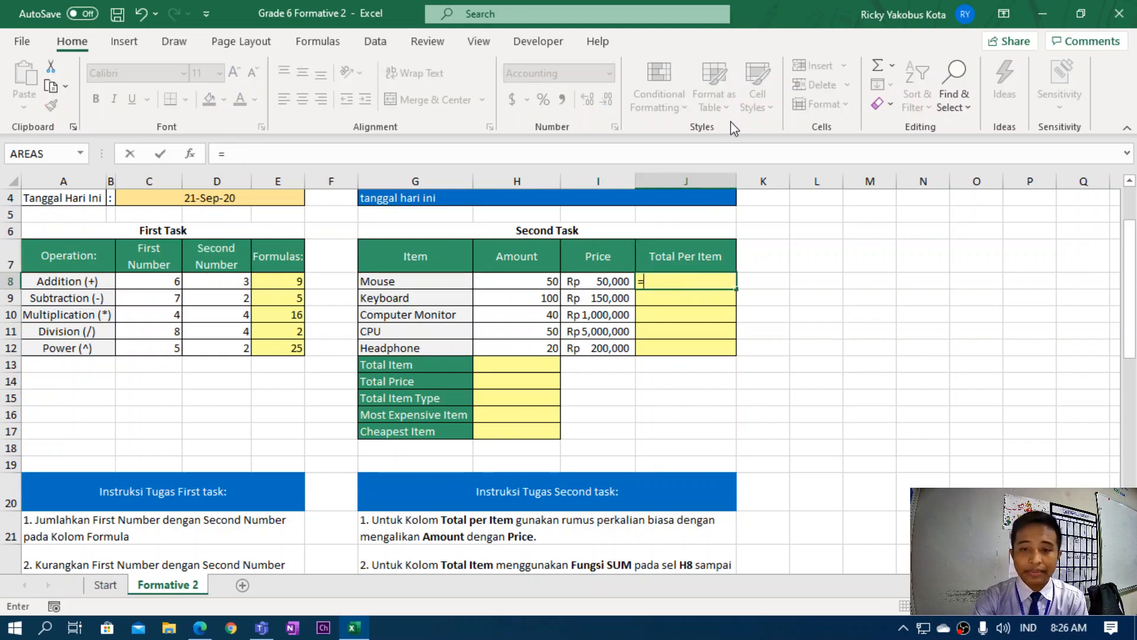
pyautogui.click(539, 281)
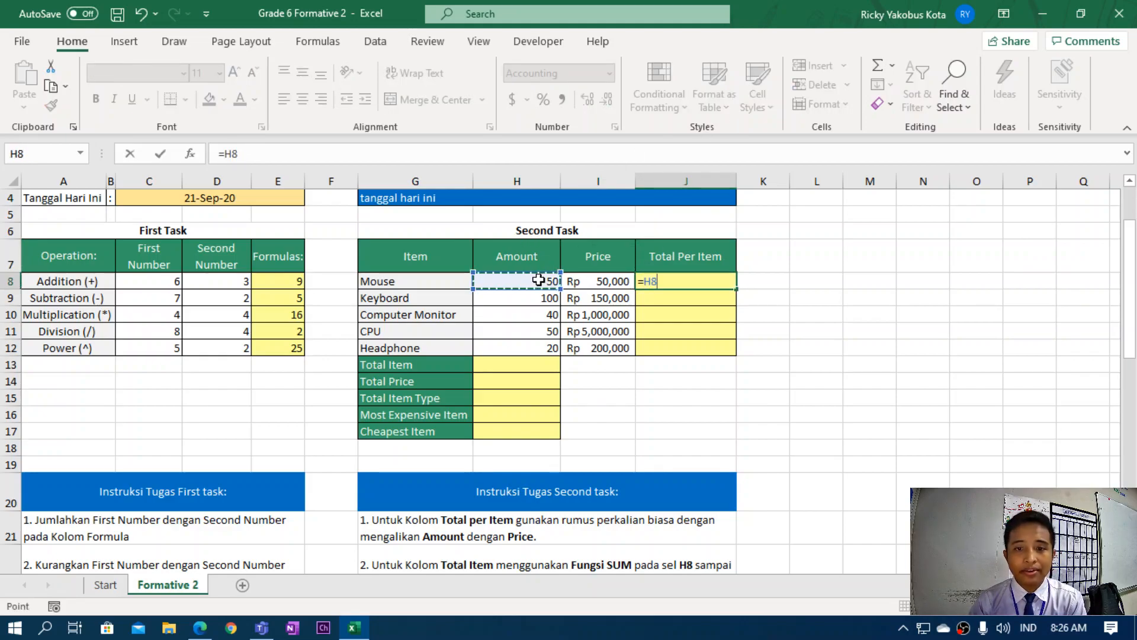
pyautogui.write('*')
pyautogui.click(622, 281)
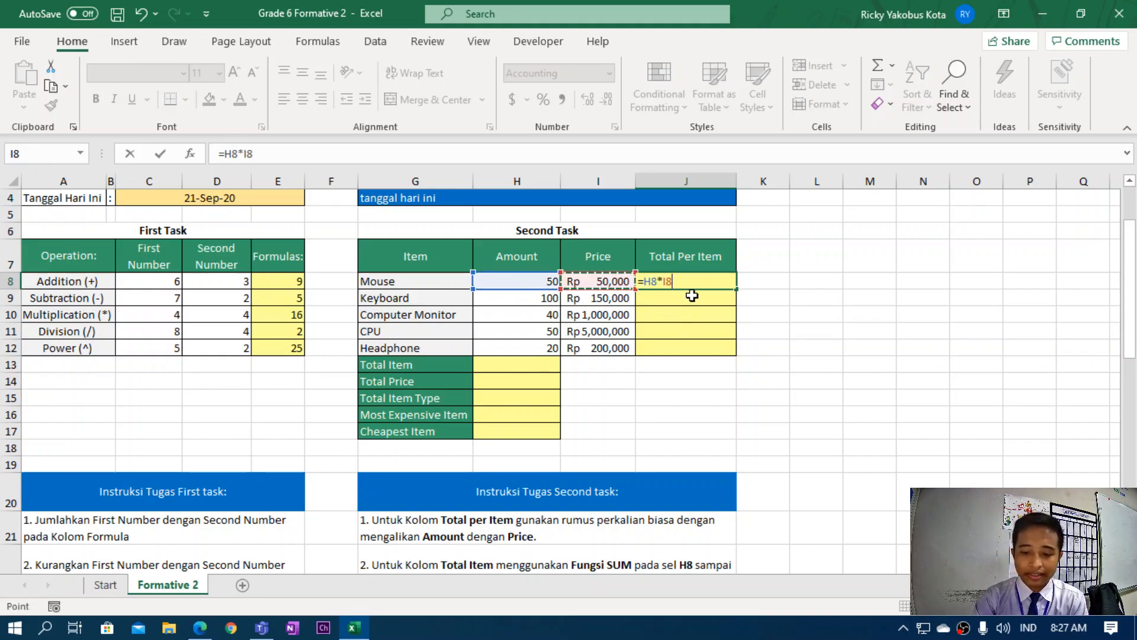
pyautogui.press('Return')
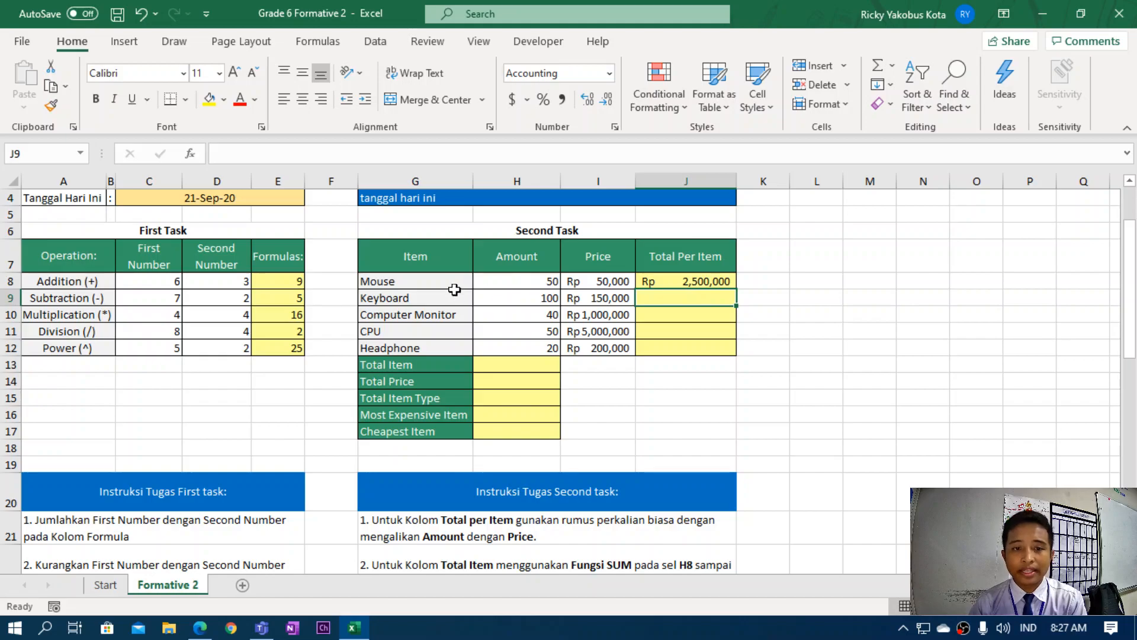
pyautogui.click(527, 282)
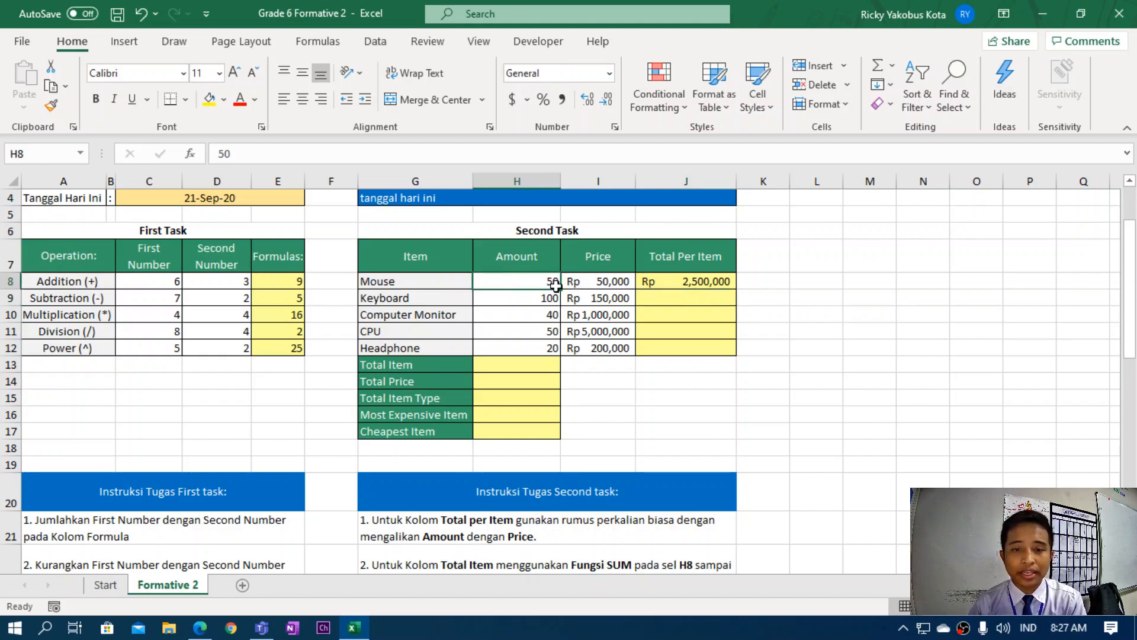
pyautogui.click(683, 286)
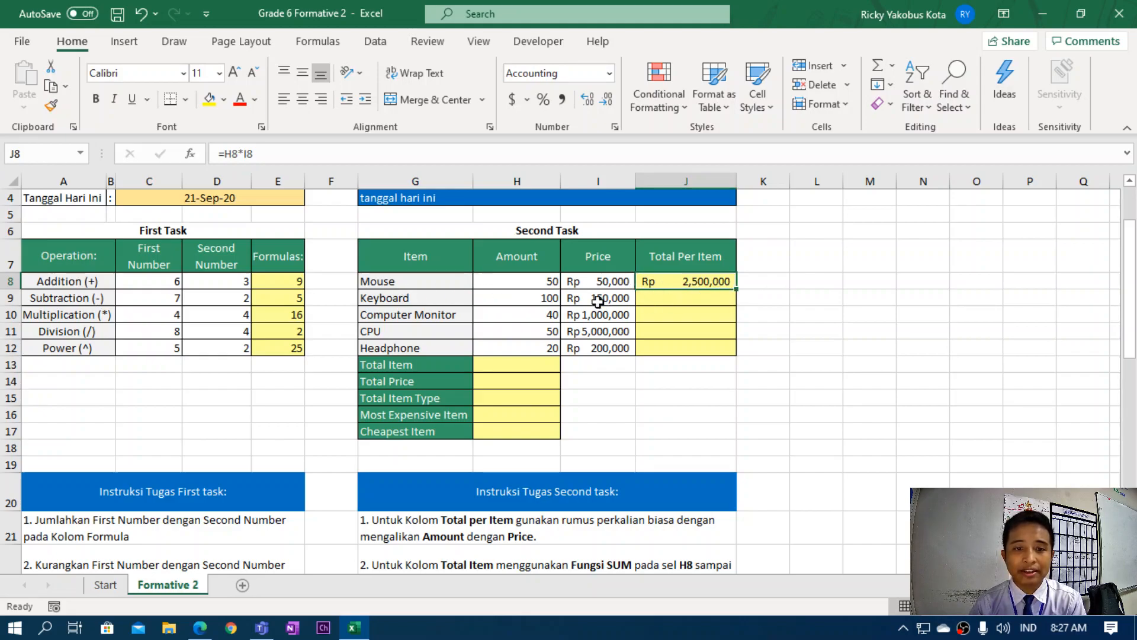
# Fill the J8 formula down to J12 for Keyboard, Computer Monitor, CPU and Headphone totals.
pyautogui.click(432, 303)
pyautogui.click(431, 317)
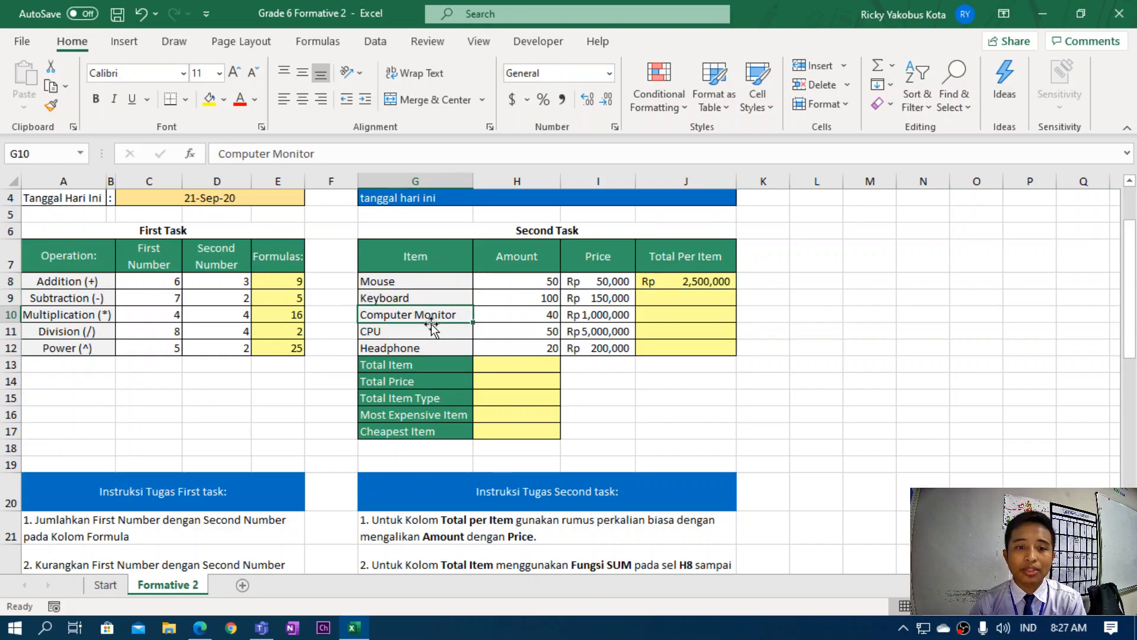
pyautogui.click(427, 330)
pyautogui.click(432, 349)
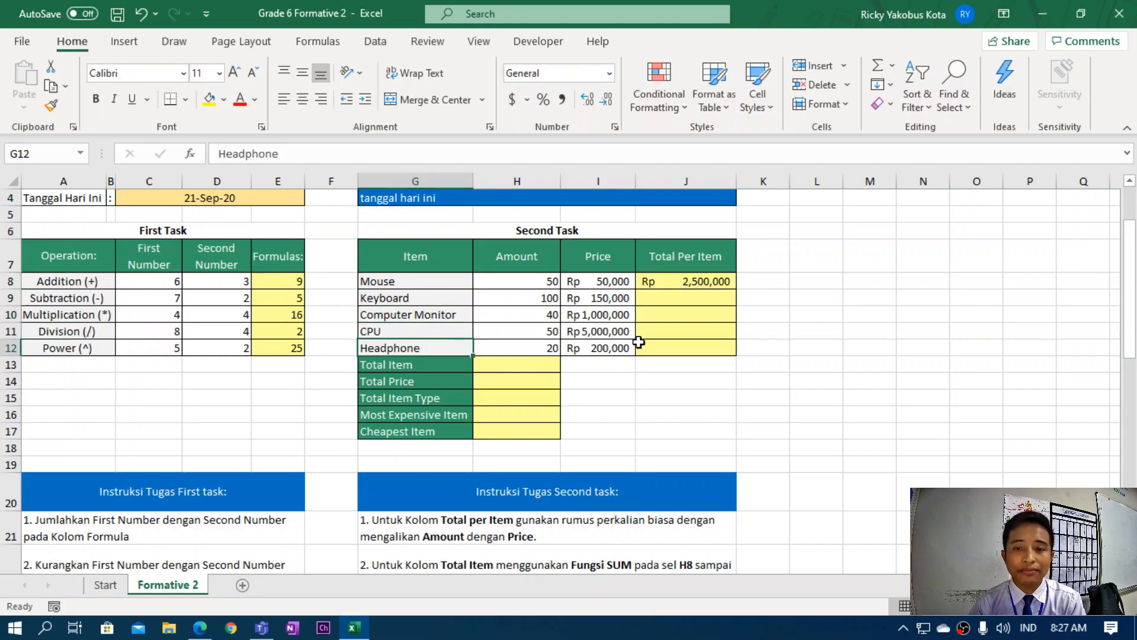
pyautogui.click(700, 285)
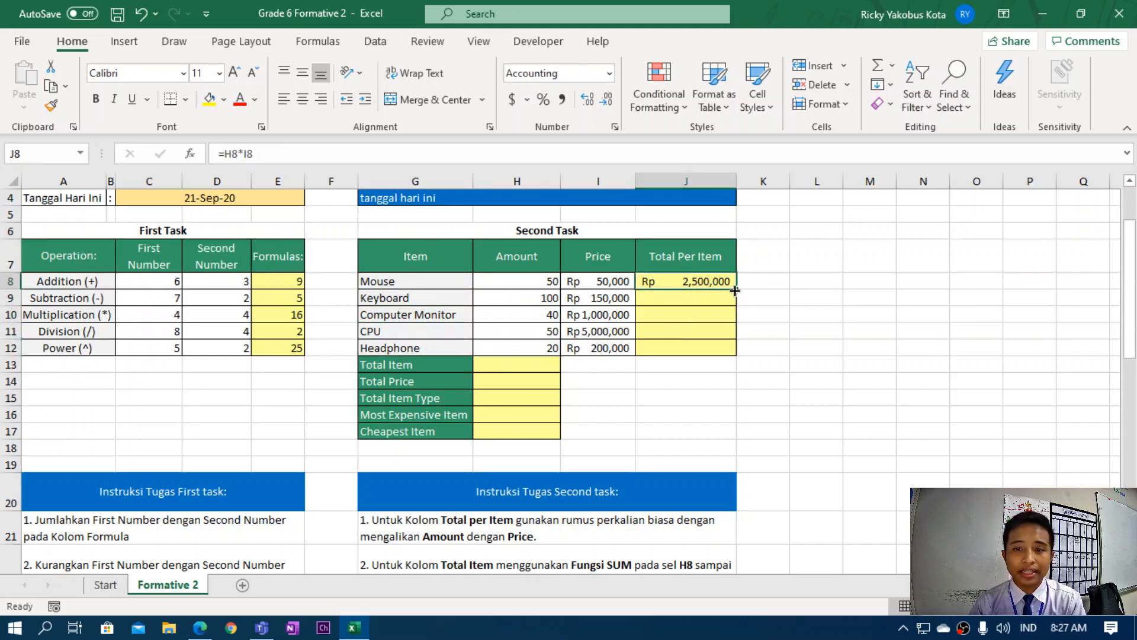
pyautogui.click(701, 299)
pyautogui.click(700, 315)
pyautogui.click(696, 332)
pyautogui.click(696, 345)
pyautogui.click(710, 284)
pyautogui.moveTo(737, 287); pyautogui.dragTo(733, 355)
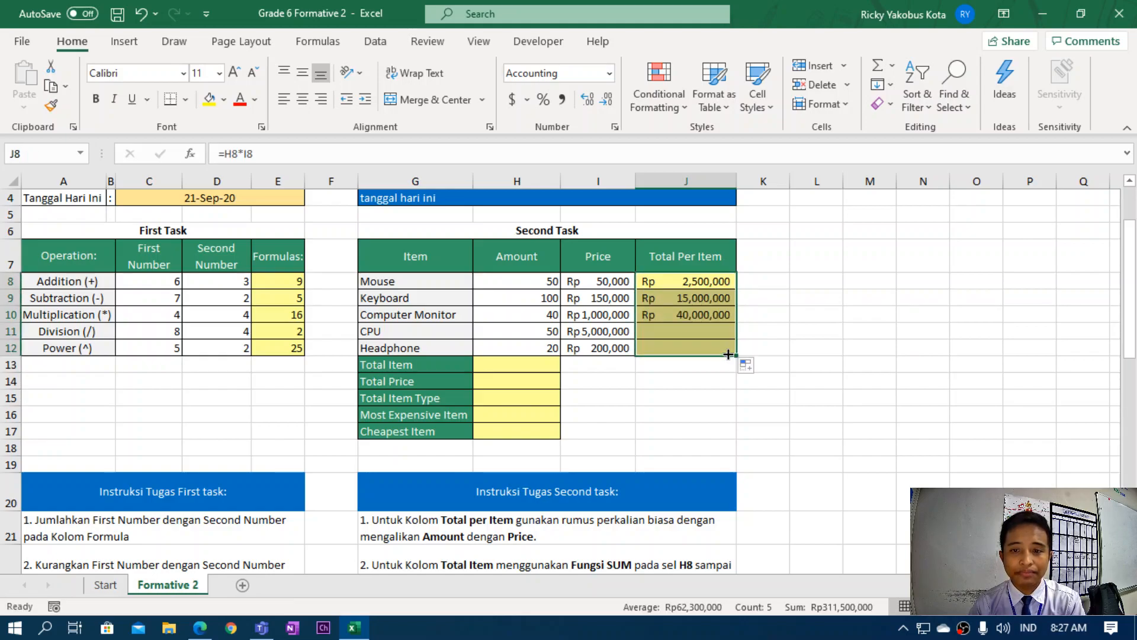
pyautogui.click(721, 384)
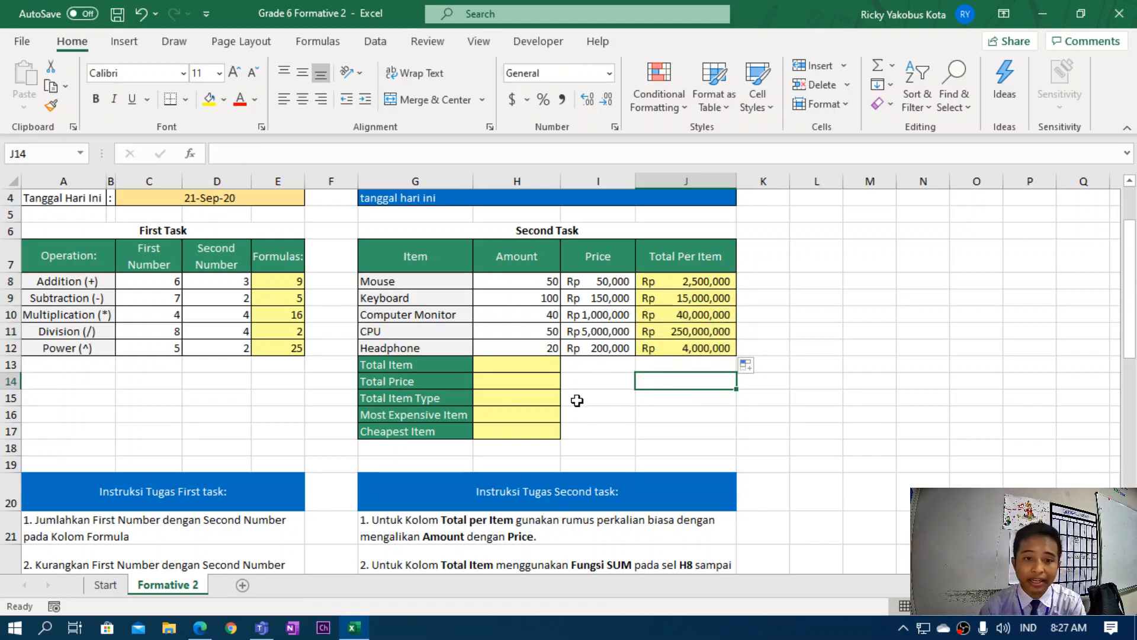
pyautogui.scroll(-2, 498, 367)
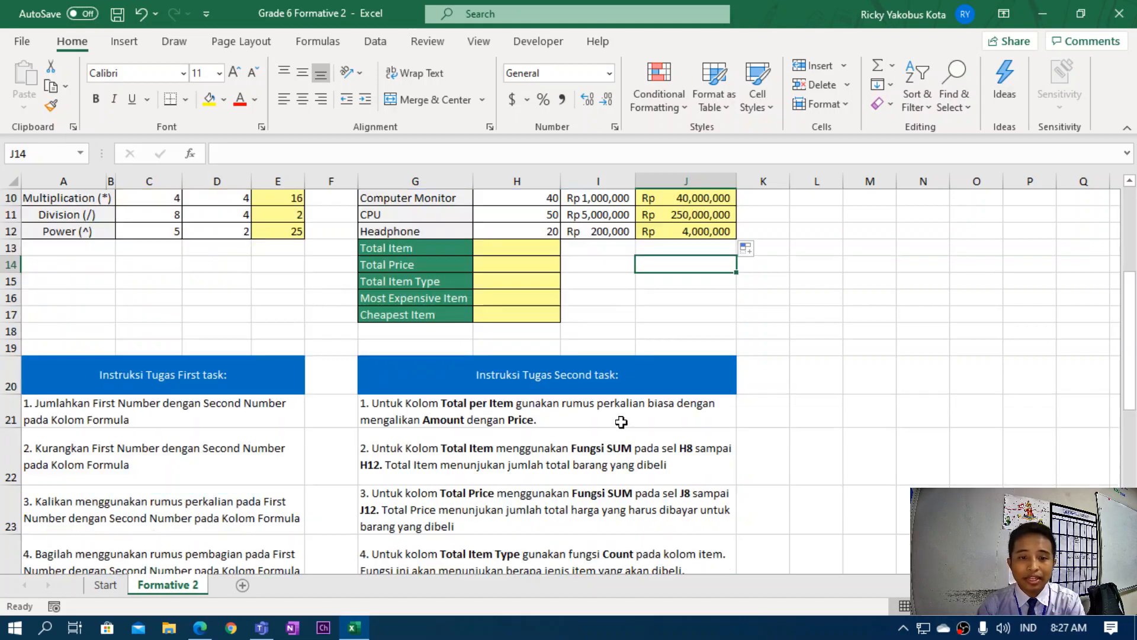
pyautogui.scroll(1, 482, 437)
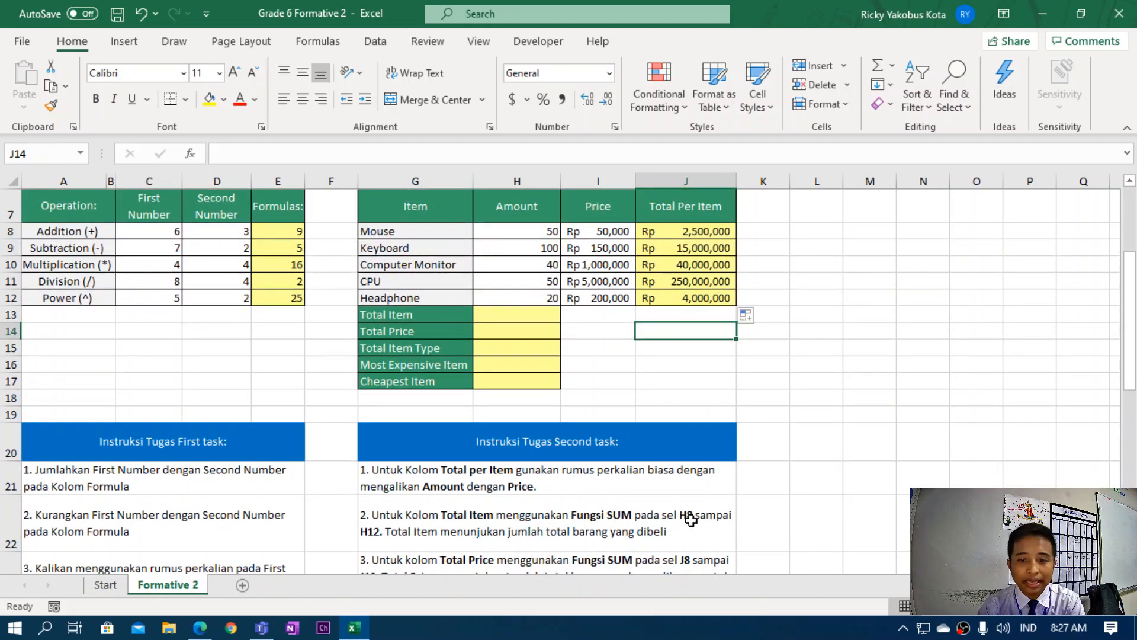
pyautogui.click(513, 319)
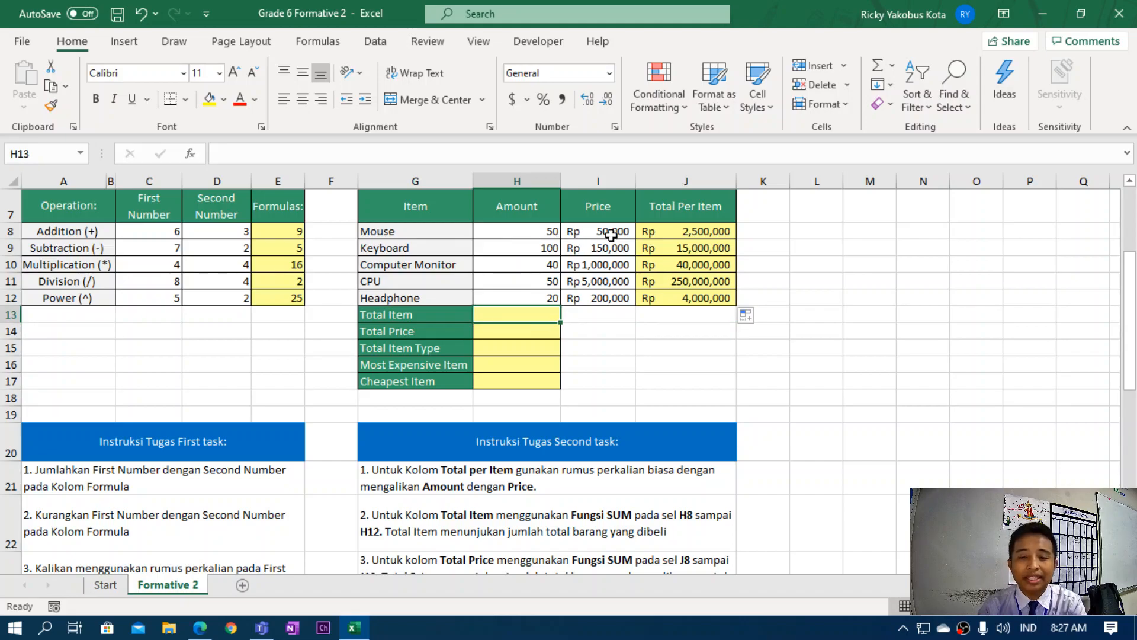
pyautogui.moveTo(525, 231); pyautogui.dragTo(521, 297)
pyautogui.click(521, 230)
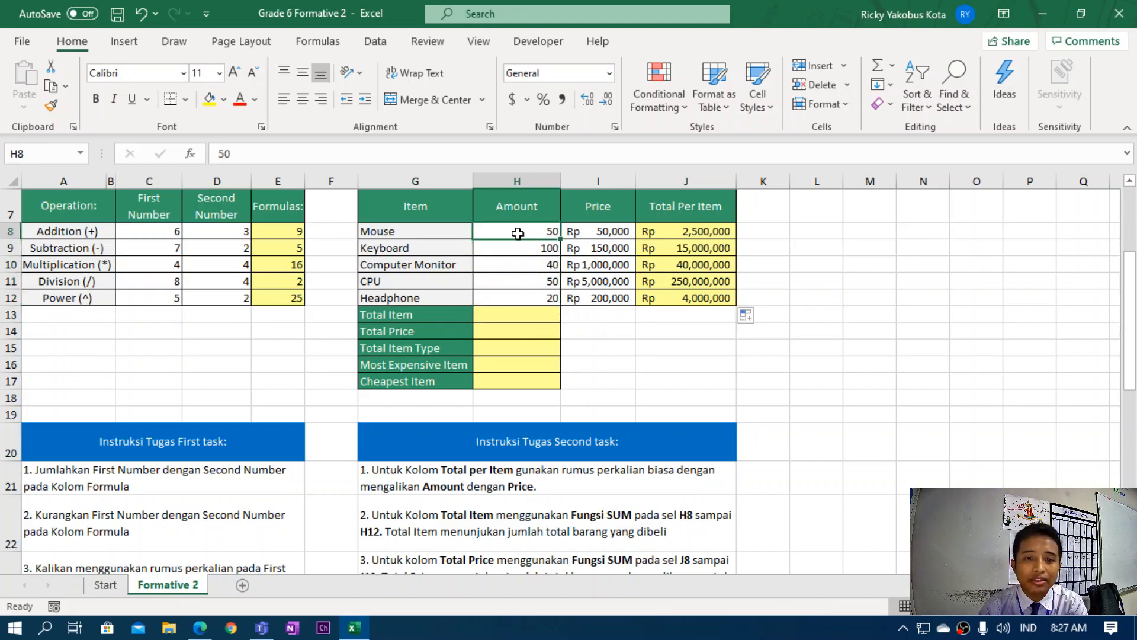
pyautogui.moveTo(521, 233); pyautogui.dragTo(519, 286)
# Sum the Amounts H8:H12 into the Total Item cell, giving 260.
pyautogui.click(513, 316)
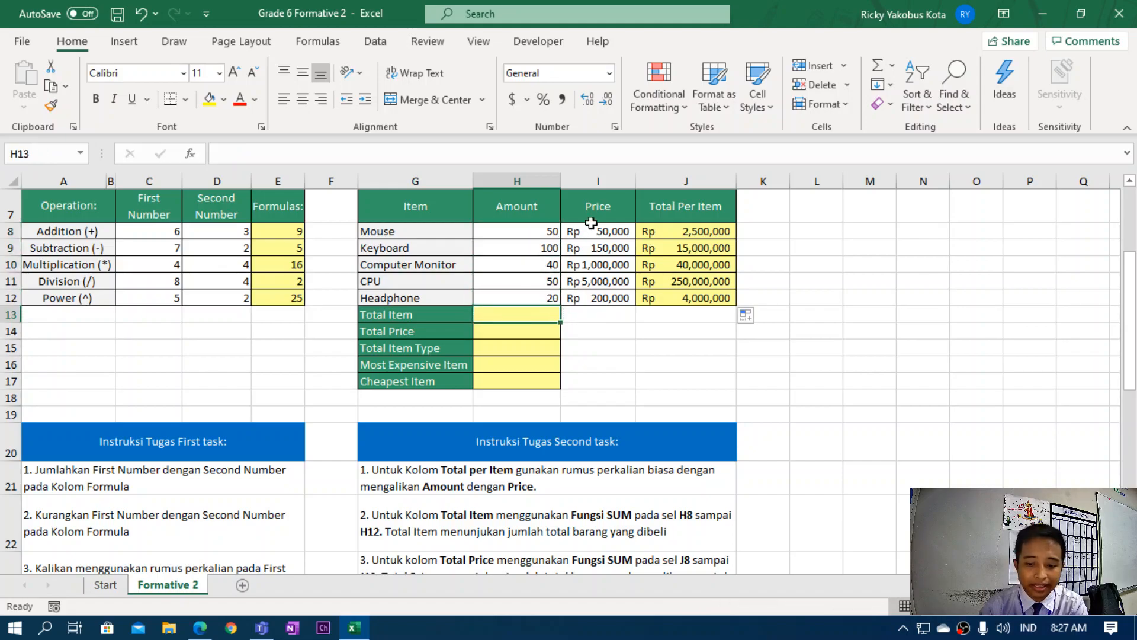
pyautogui.write('=sum')
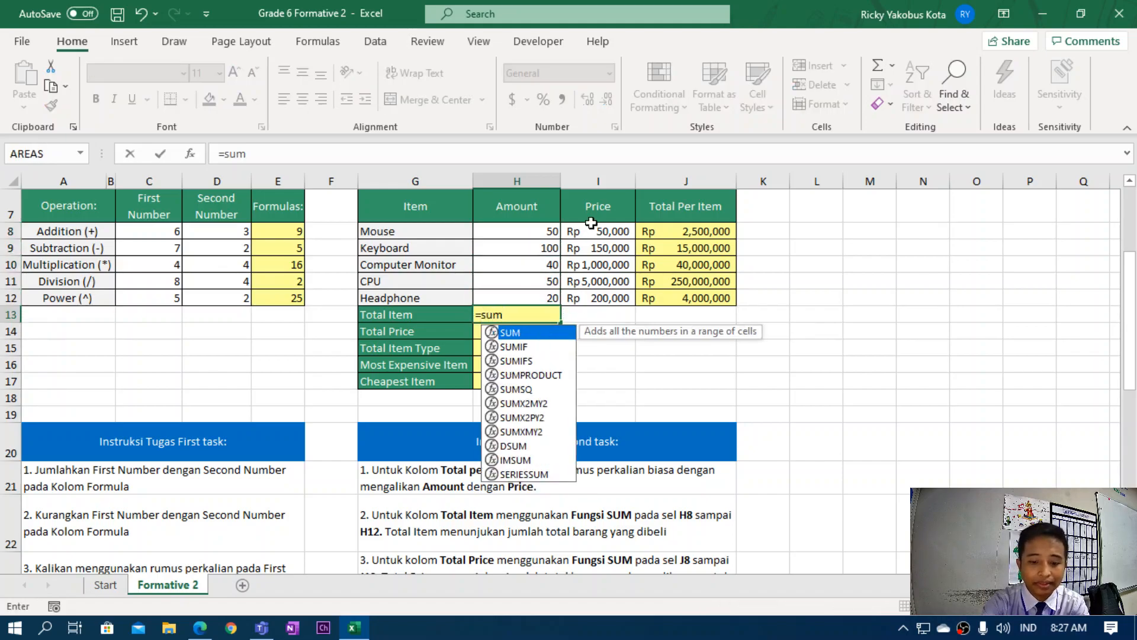
pyautogui.write('(')
pyautogui.moveTo(513, 232); pyautogui.dragTo(515, 296)
pyautogui.write(')')
pyautogui.press('Return')
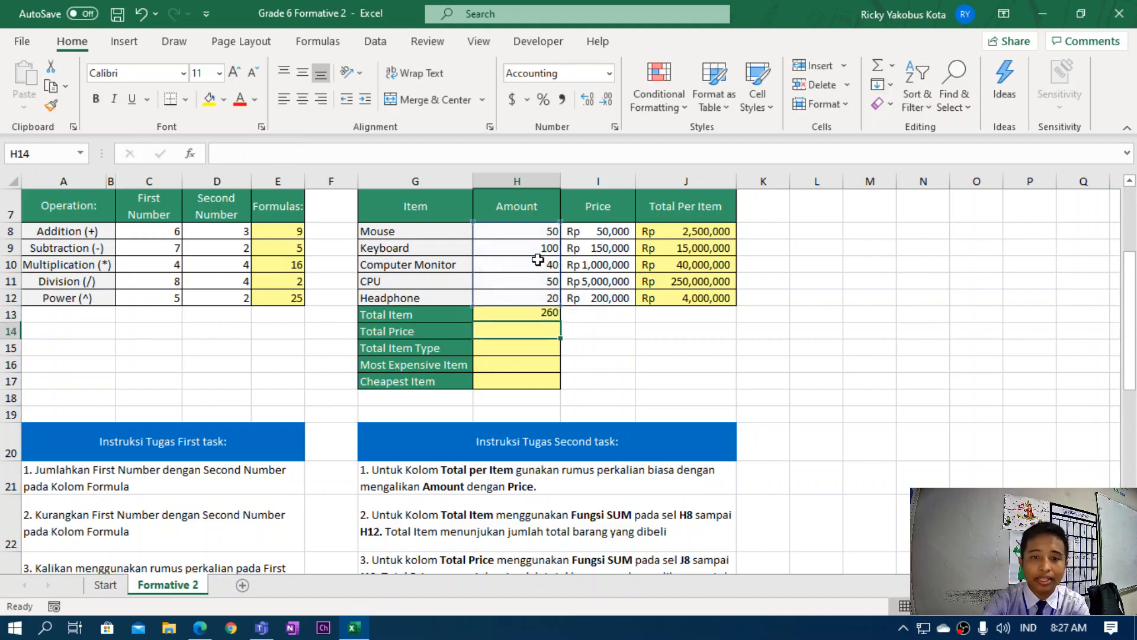
pyautogui.click(533, 315)
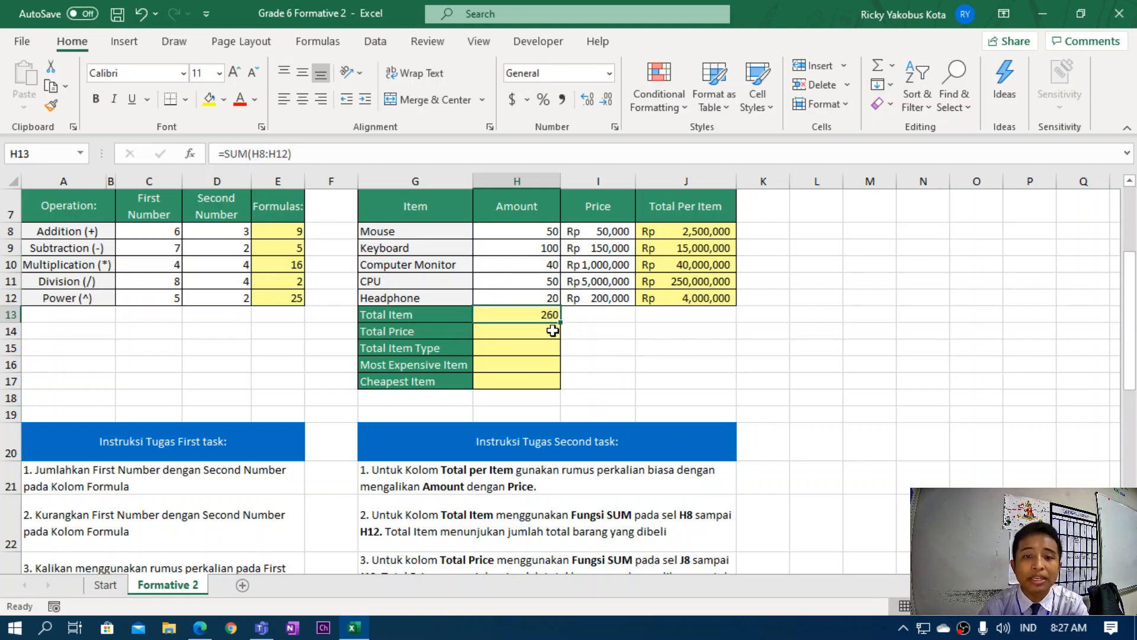
# Read the Total Price instruction and select the empty Total Price cell.
pyautogui.click(494, 335)
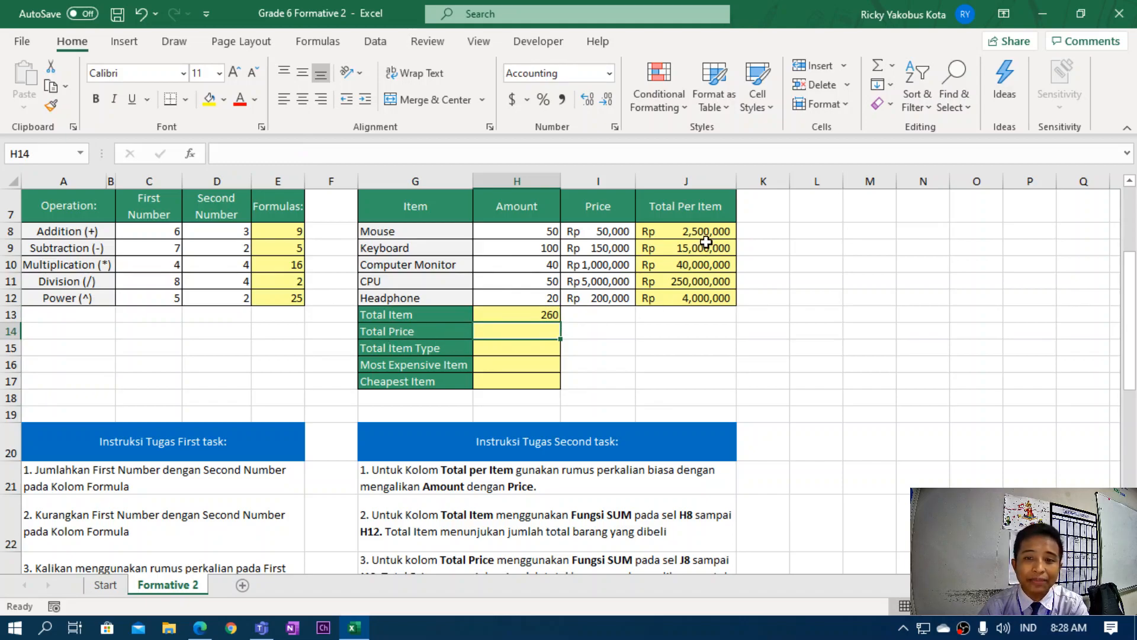
pyautogui.moveTo(697, 231); pyautogui.dragTo(705, 299)
pyautogui.click(488, 331)
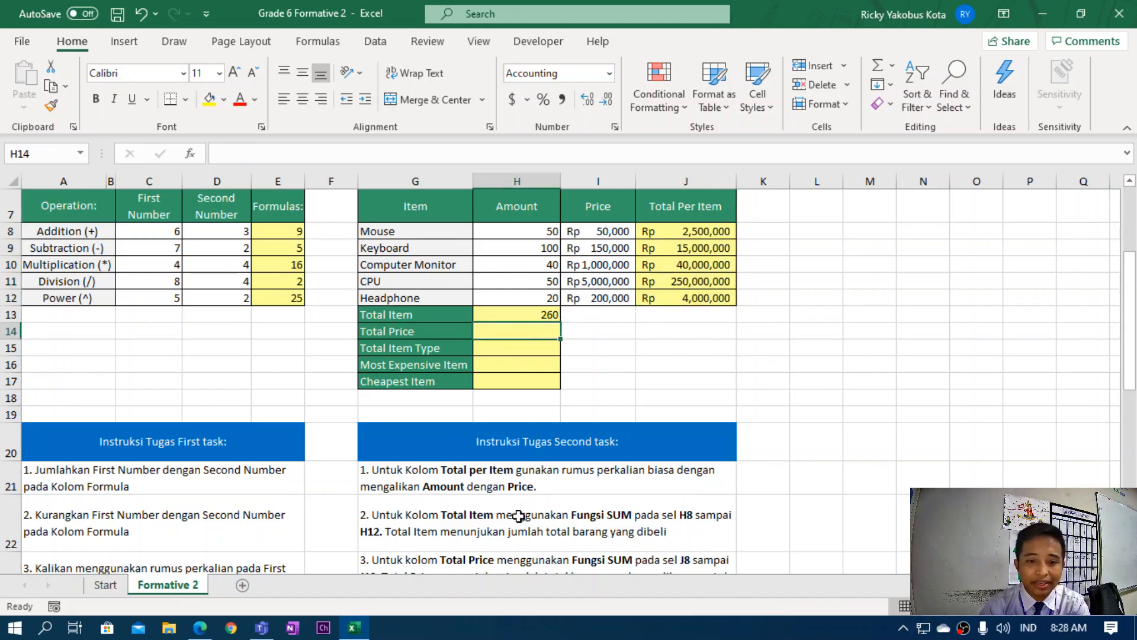
pyautogui.scroll(-1, 442, 502)
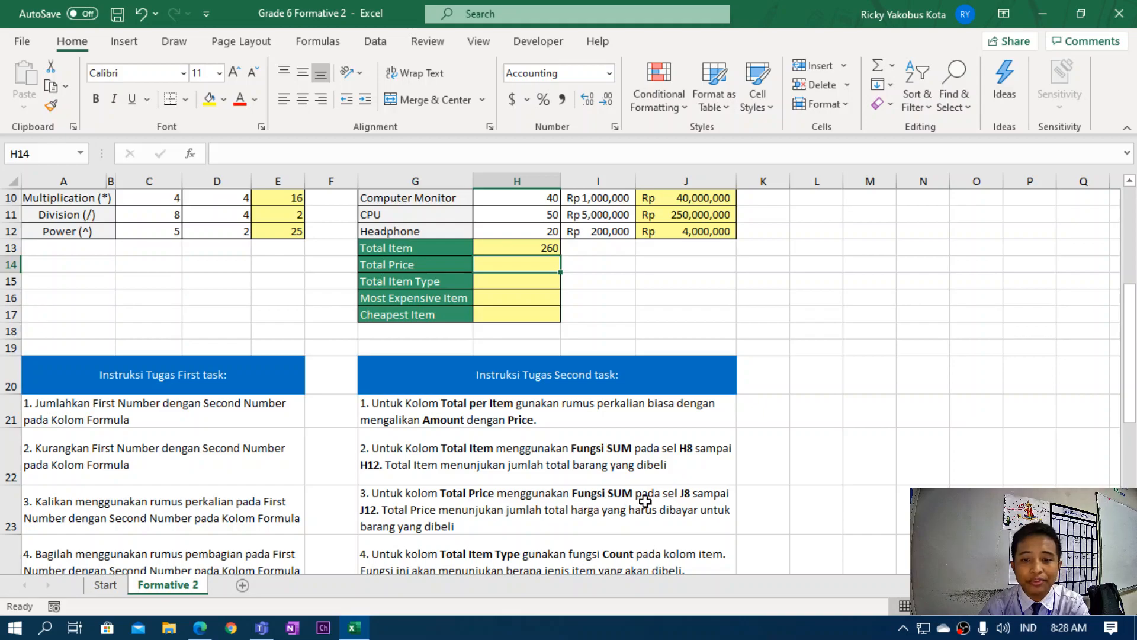
pyautogui.click(467, 524)
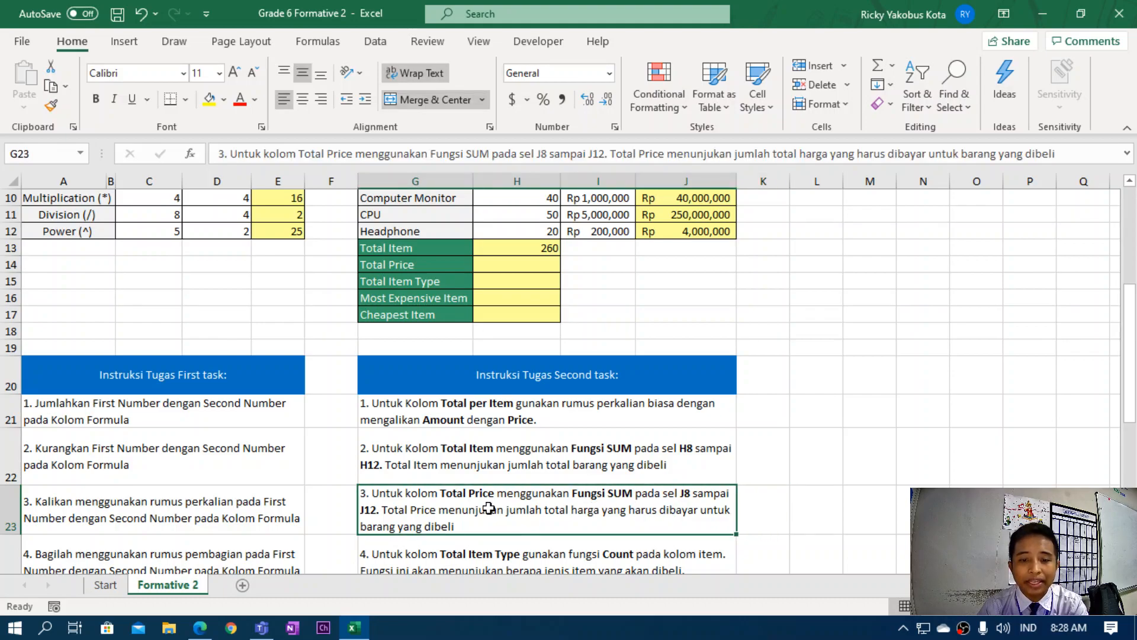
pyautogui.scroll(2, 548, 523)
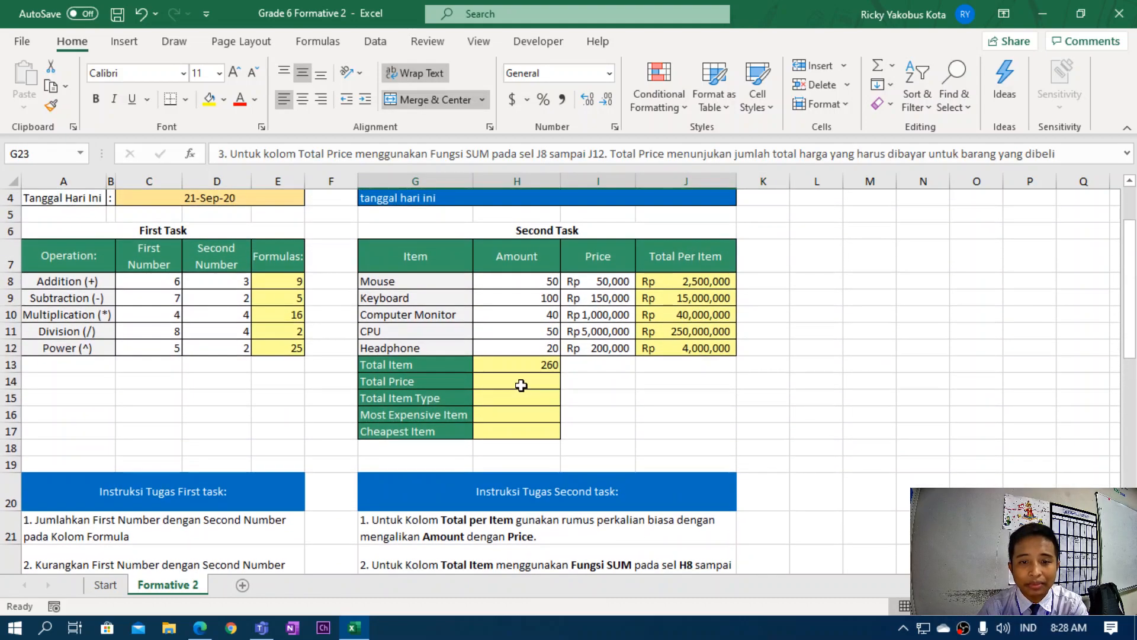
pyautogui.click(521, 382)
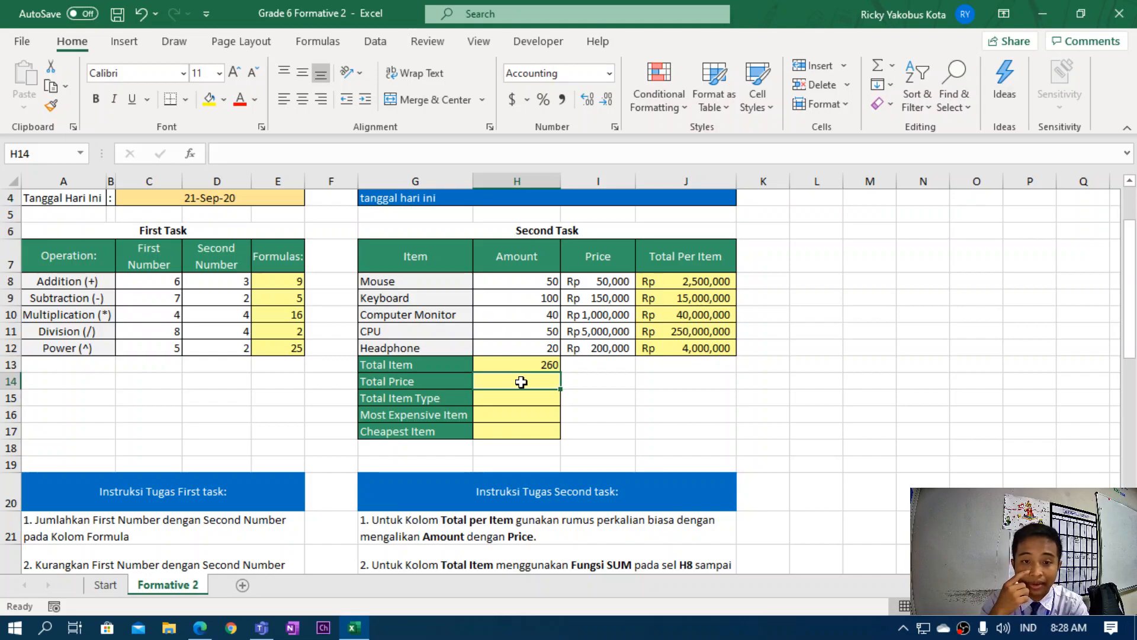
# Enter =SUM(J8:J12) in Total Price, showing Rp 311,500,000.
pyautogui.write('=')
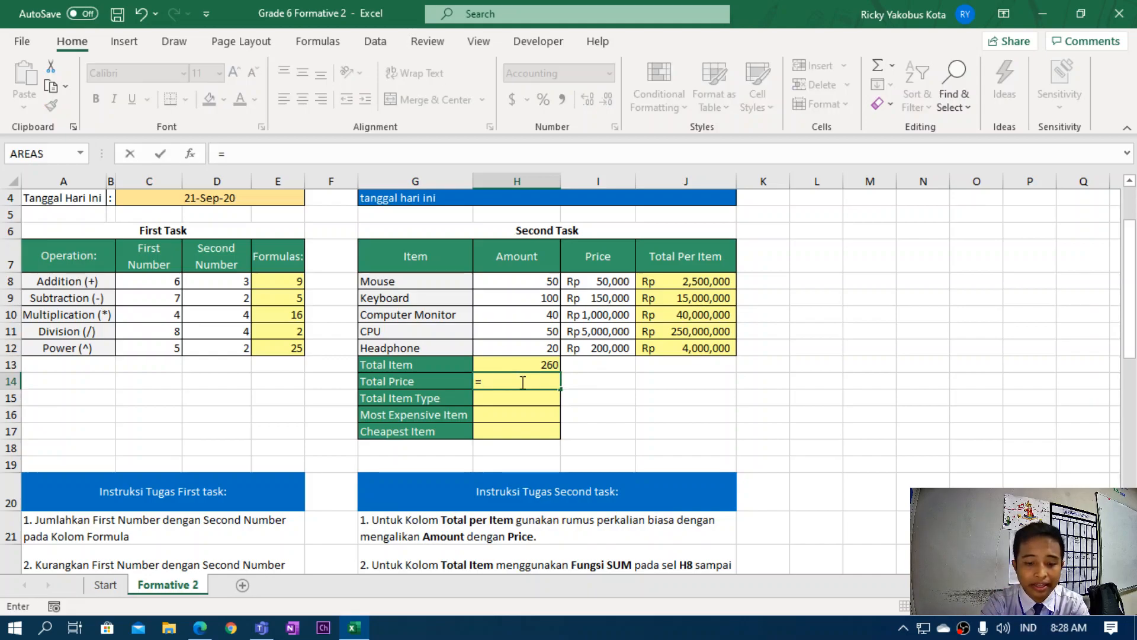
pyautogui.write('sum(')
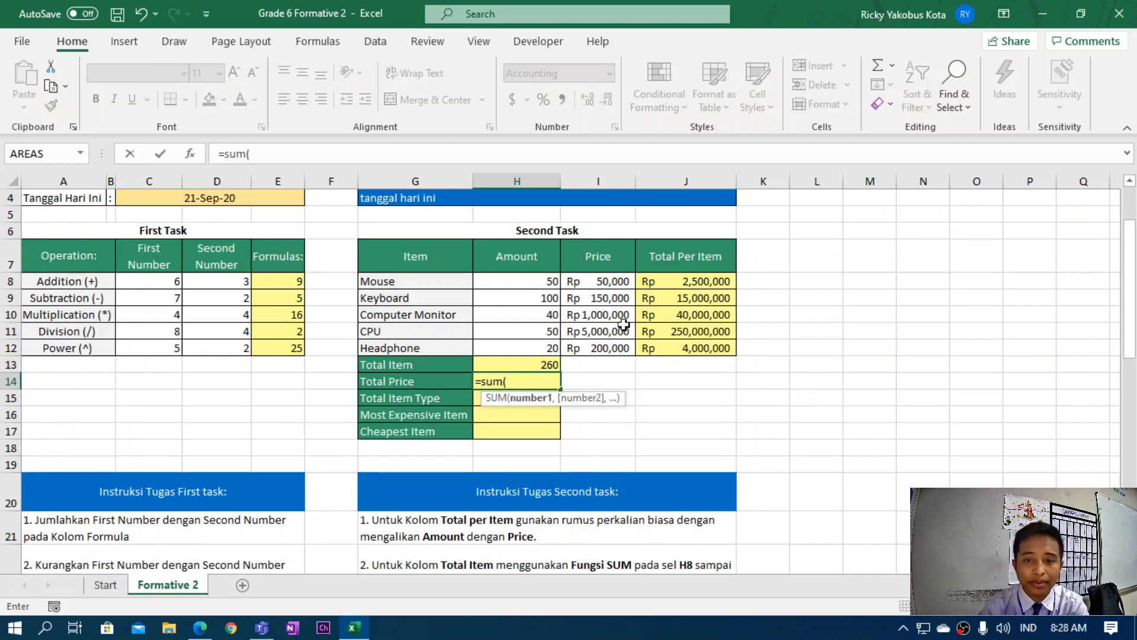
pyautogui.moveTo(681, 281); pyautogui.dragTo(687, 346)
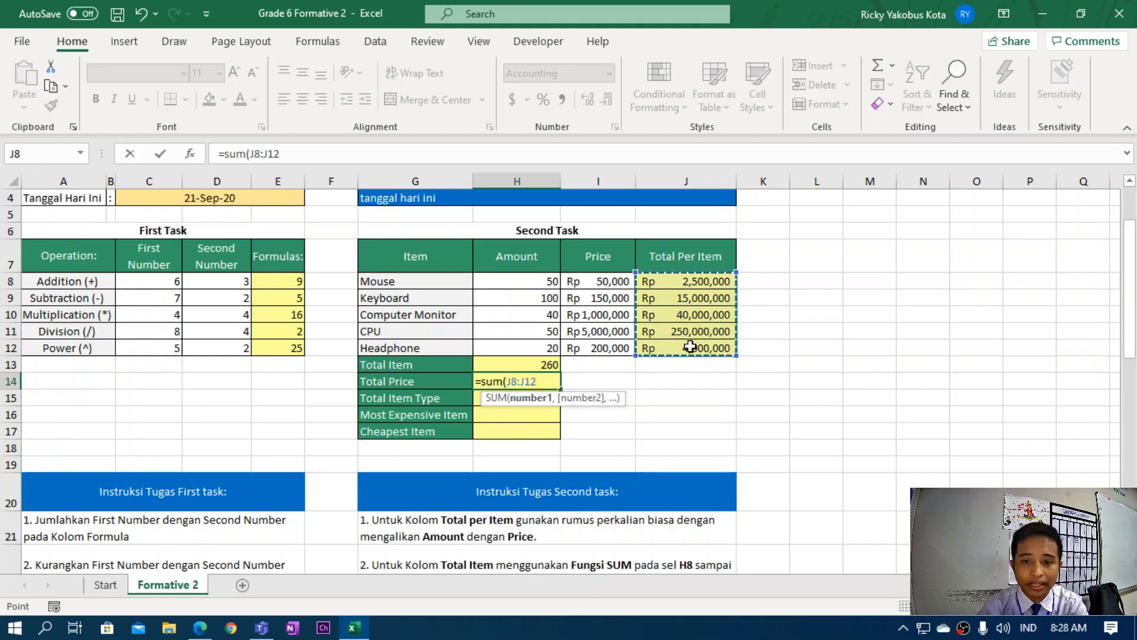
pyautogui.write(')')
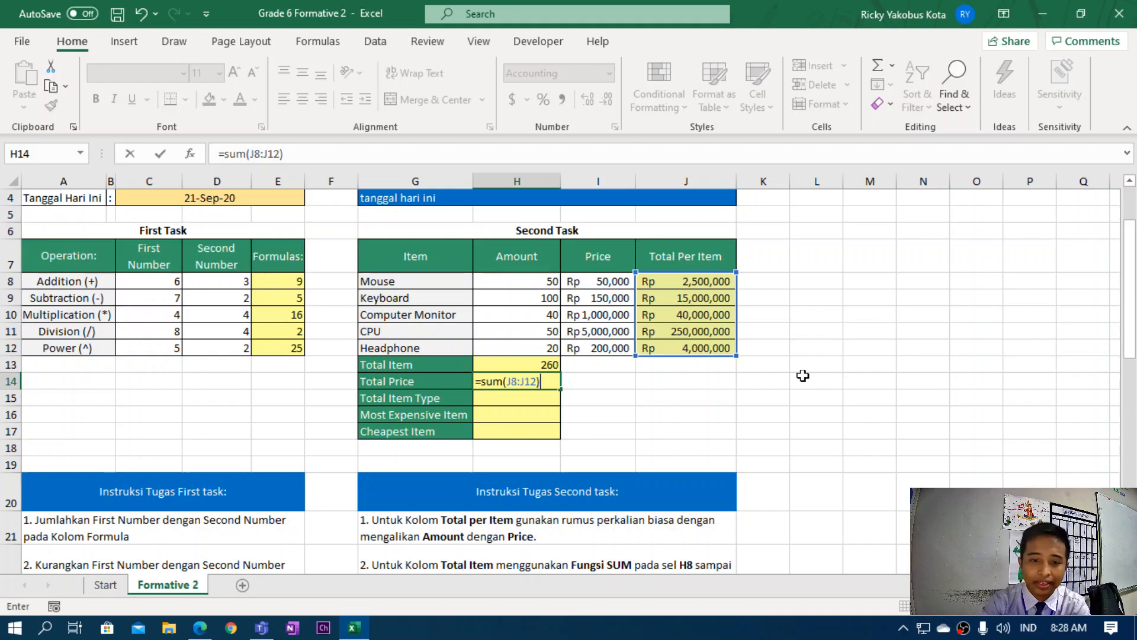
pyautogui.press('Return')
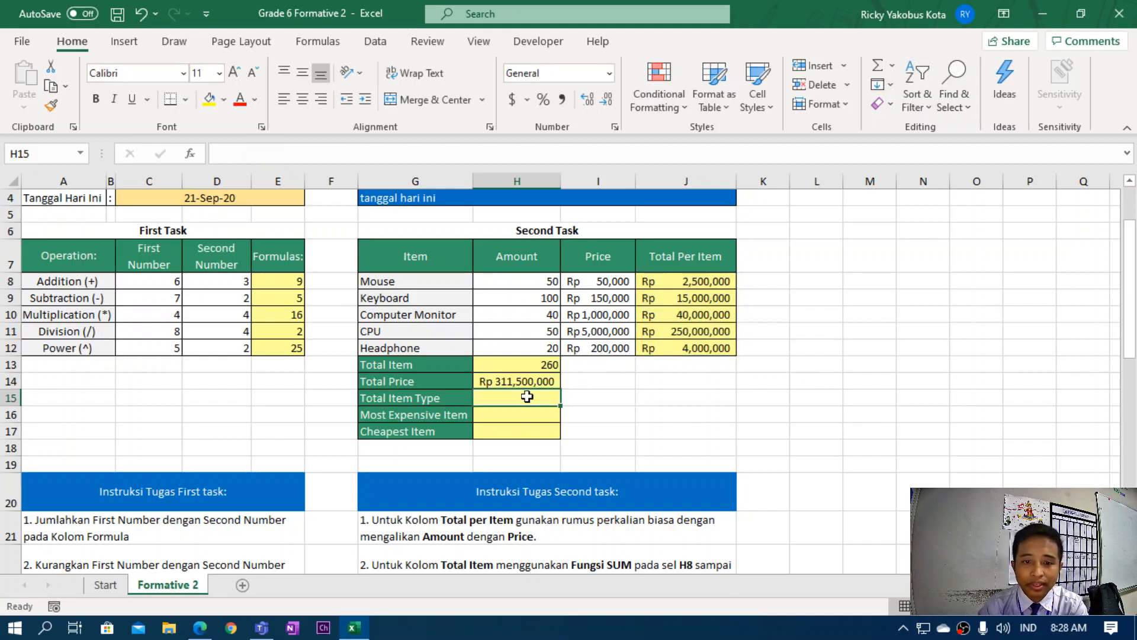
pyautogui.click(529, 386)
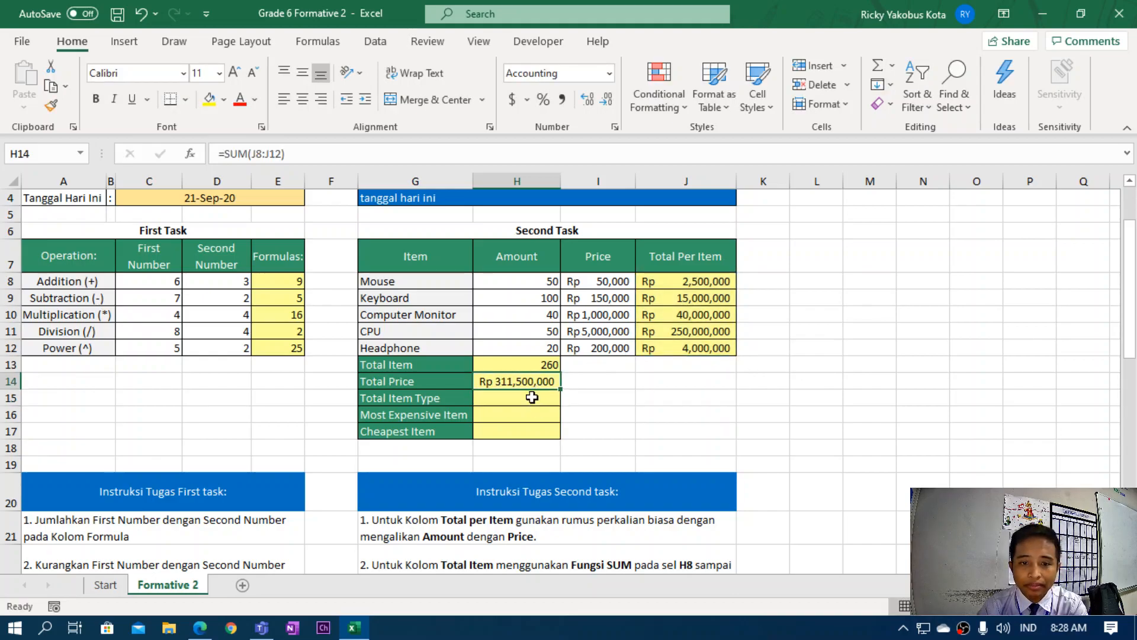
pyautogui.click(523, 396)
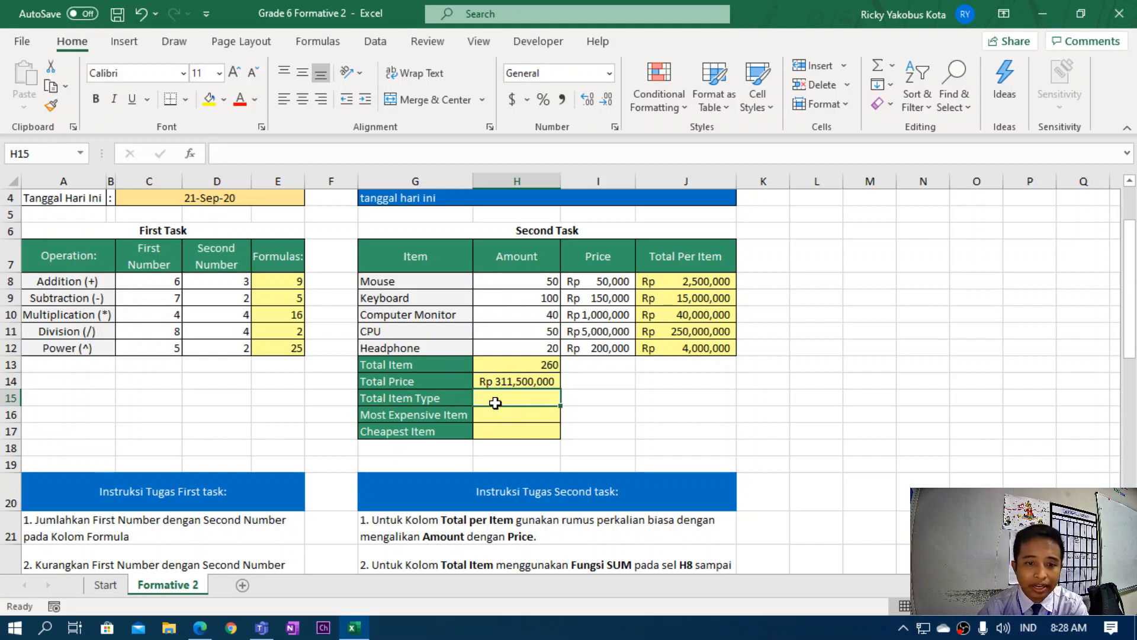
pyautogui.click(416, 401)
pyautogui.scroll(-2, 510, 442)
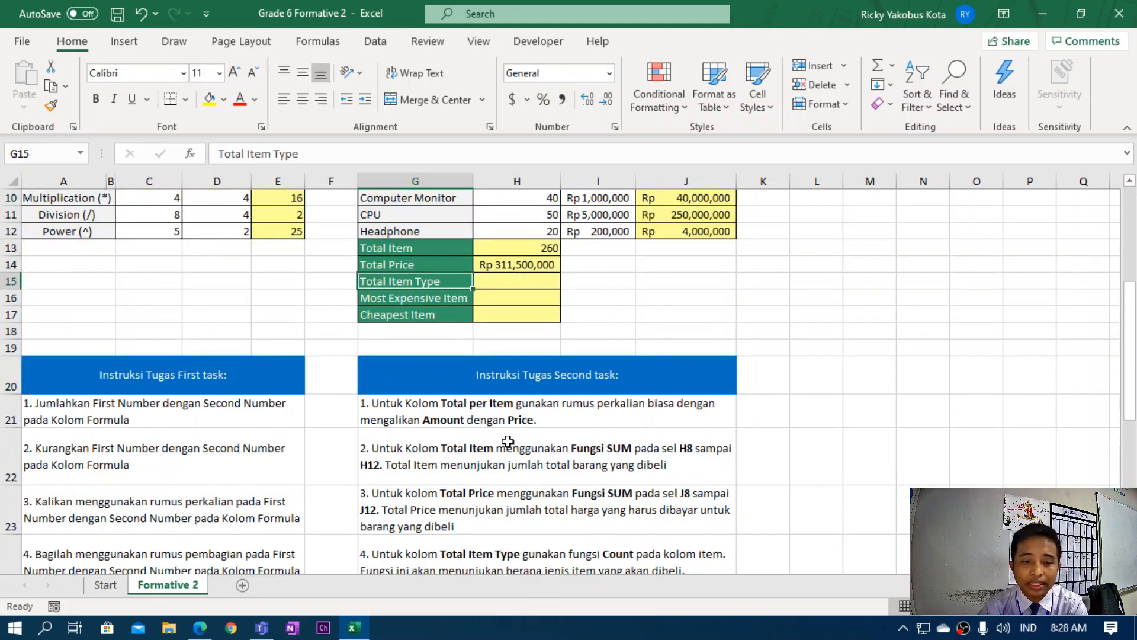
pyautogui.scroll(-1, 458, 518)
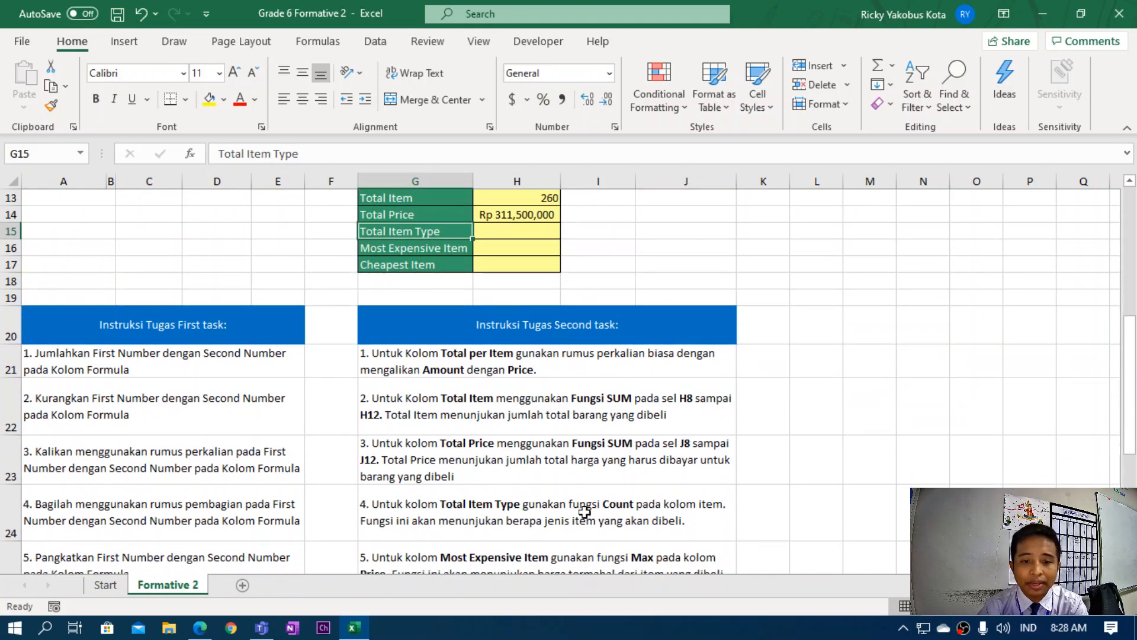
pyautogui.click(621, 508)
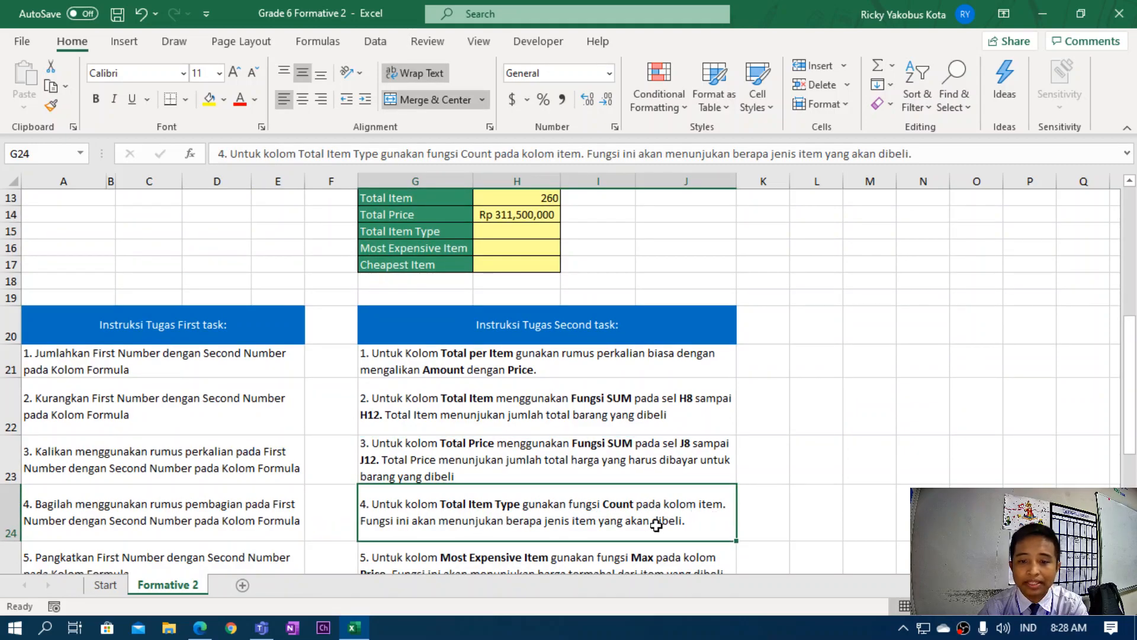
pyautogui.scroll(3, 657, 526)
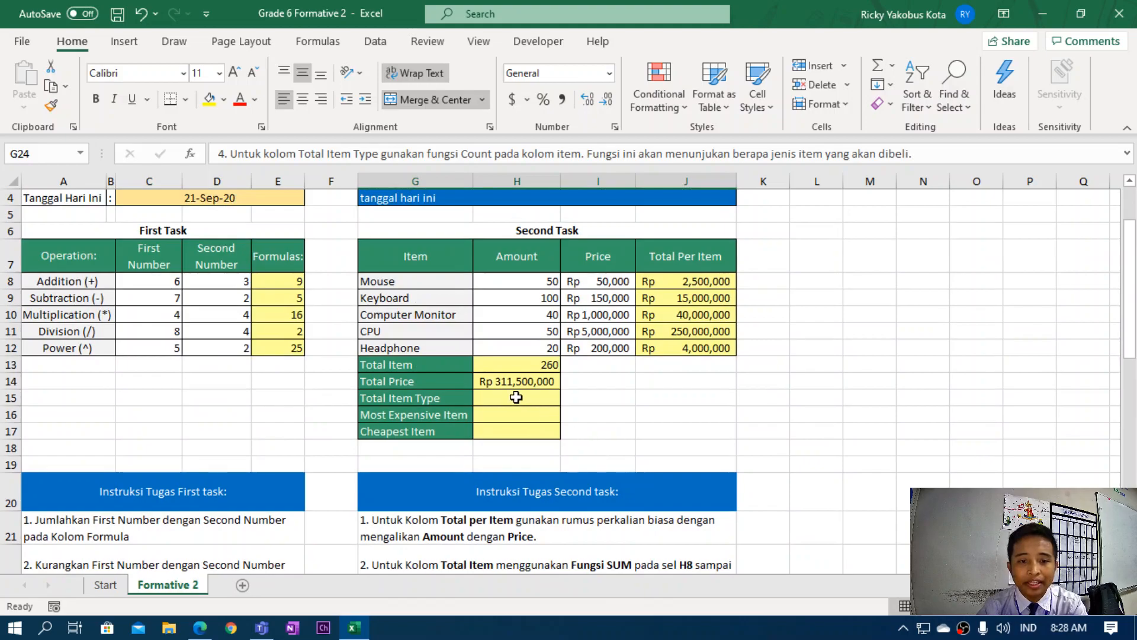
pyautogui.click(516, 397)
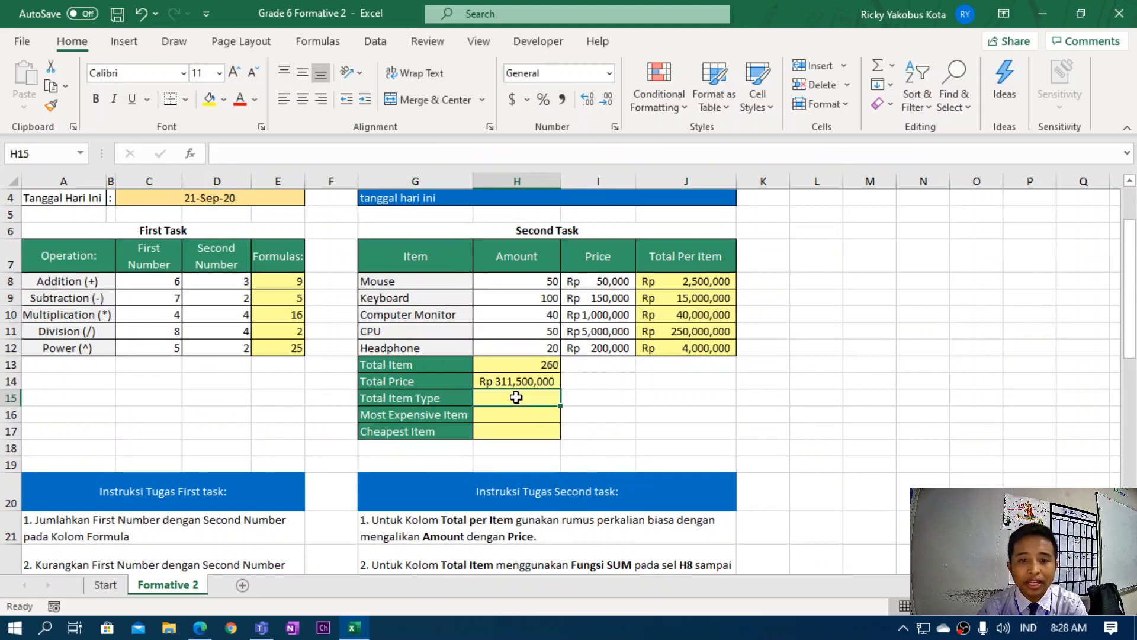
pyautogui.click(430, 284)
pyautogui.click(431, 298)
pyautogui.click(434, 313)
pyautogui.click(432, 331)
pyautogui.click(431, 347)
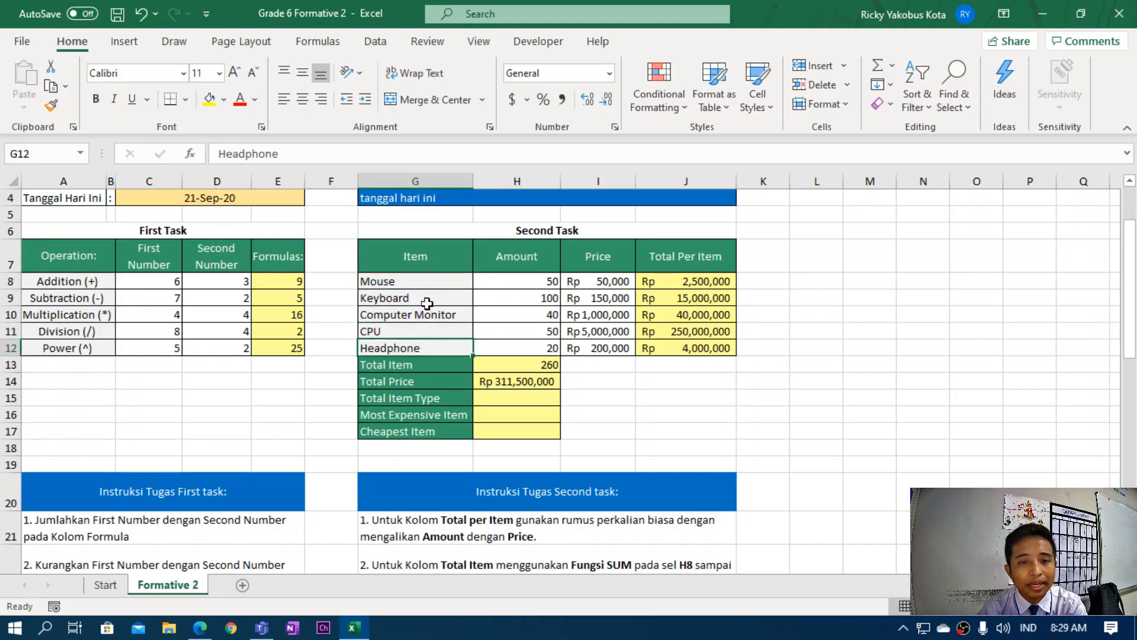
pyautogui.click(431, 282)
pyautogui.click(427, 298)
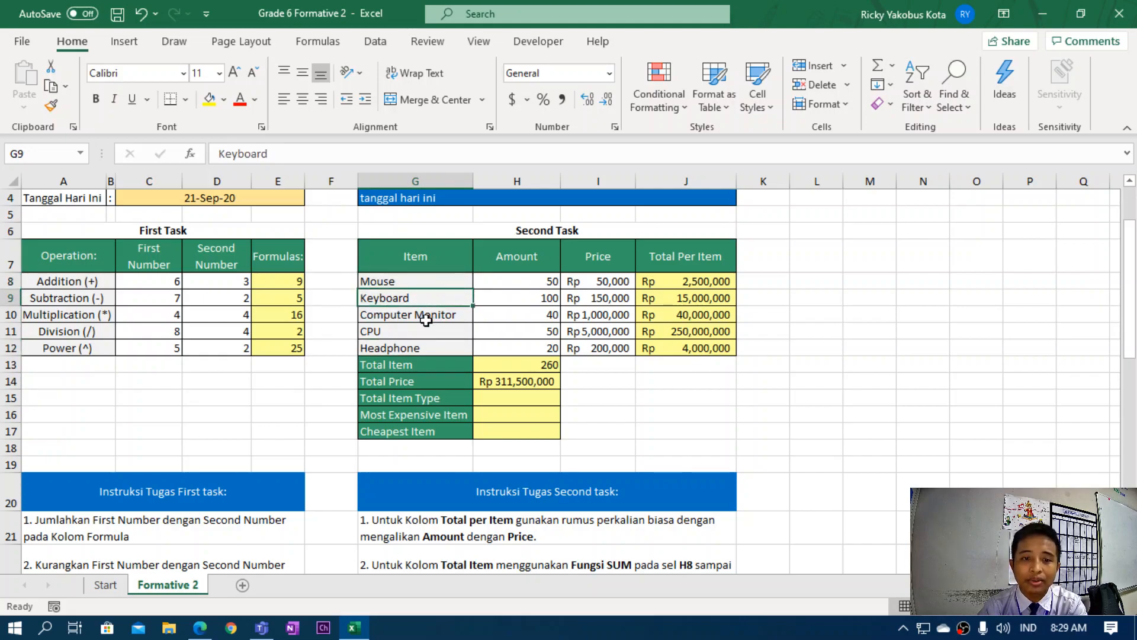
pyautogui.click(424, 318)
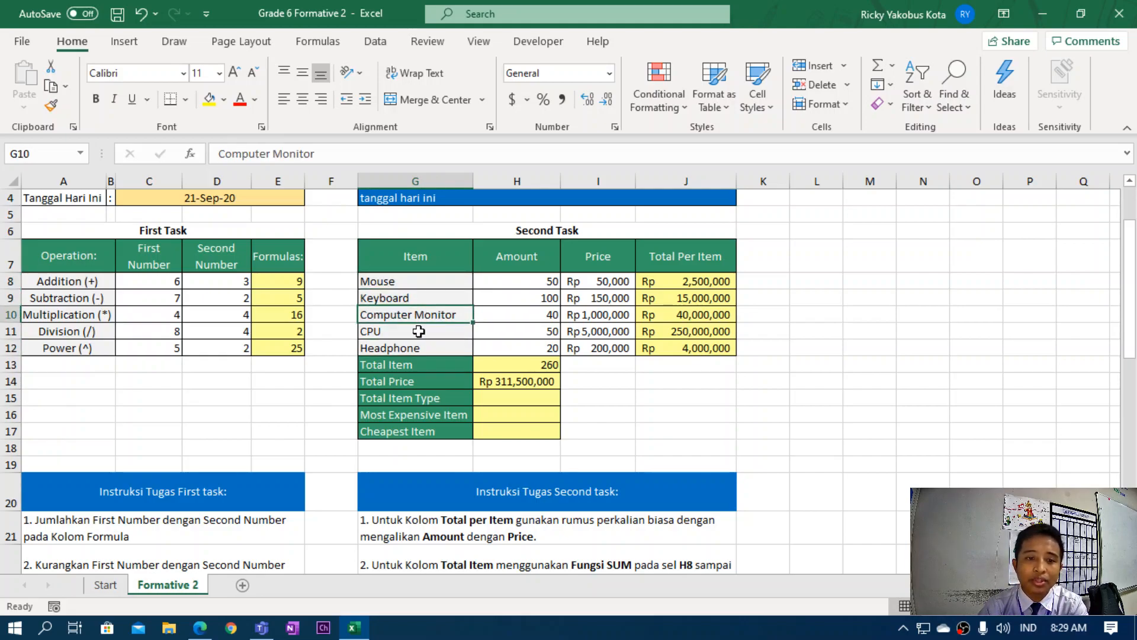
pyautogui.click(419, 333)
pyautogui.click(427, 349)
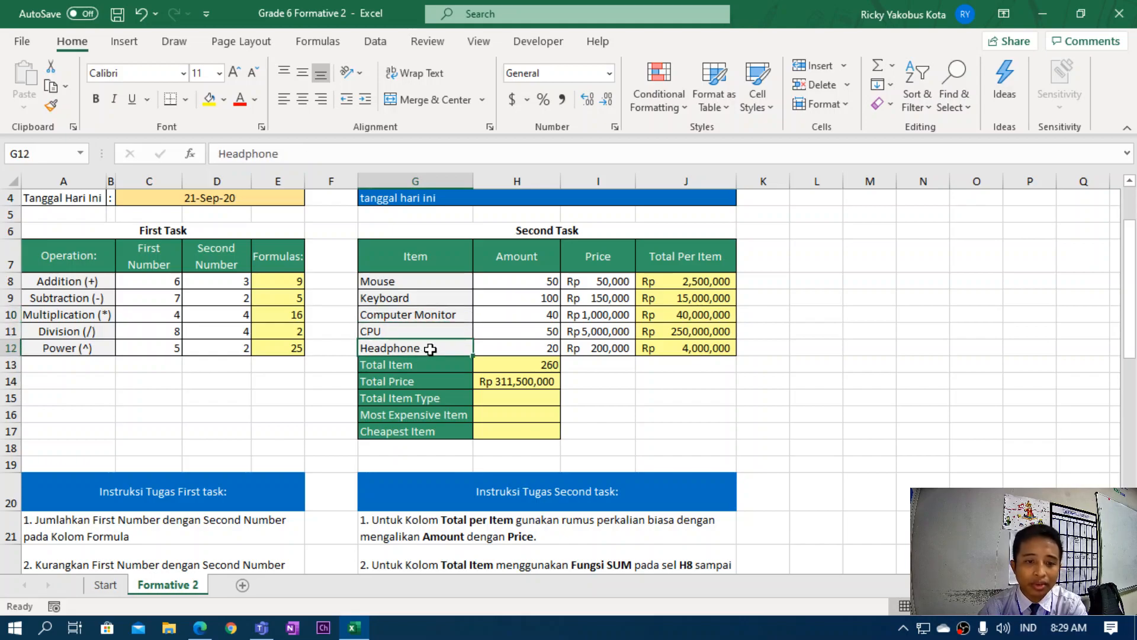
pyautogui.click(500, 403)
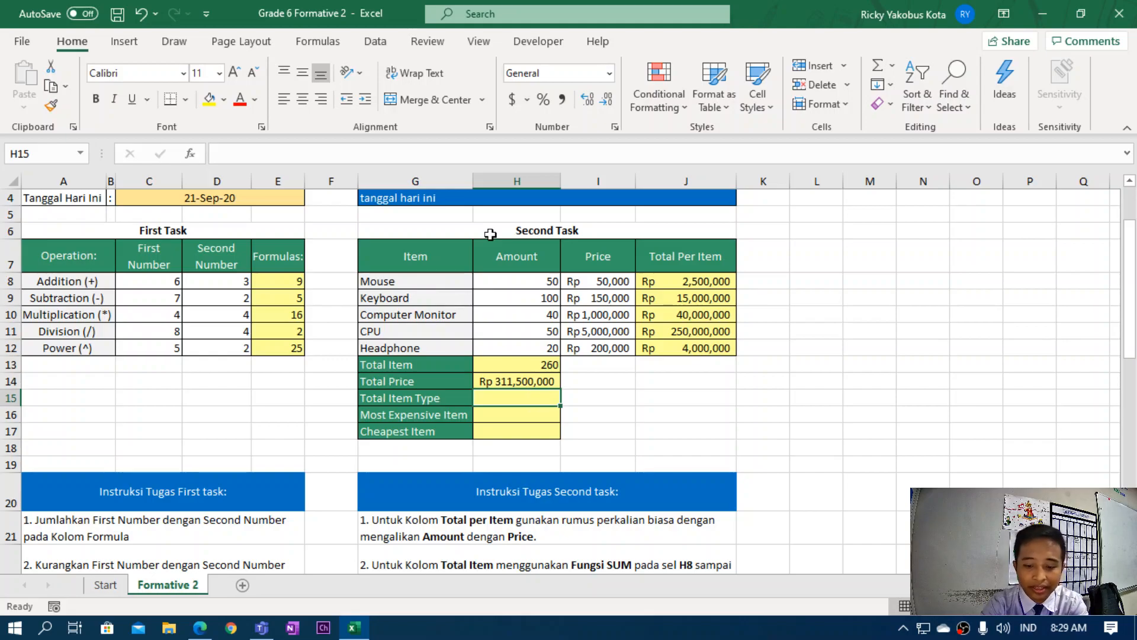
# Enter =COUNT(H8:H12) in Total Item Type, giving 5.
pyautogui.write('=')
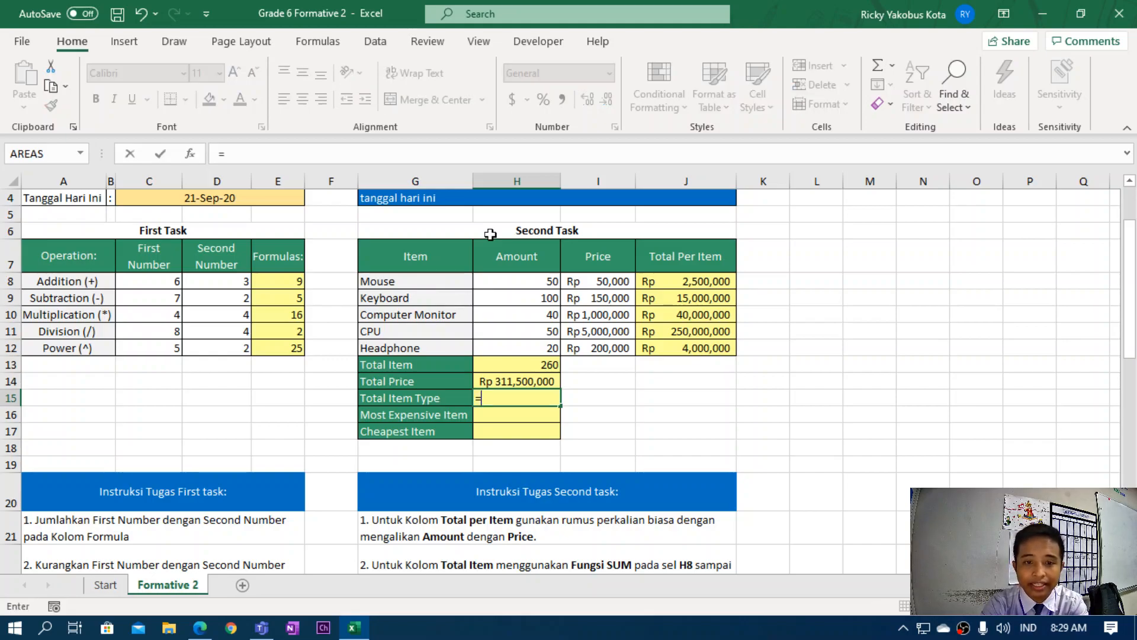
pyautogui.scroll(-2, 545, 480)
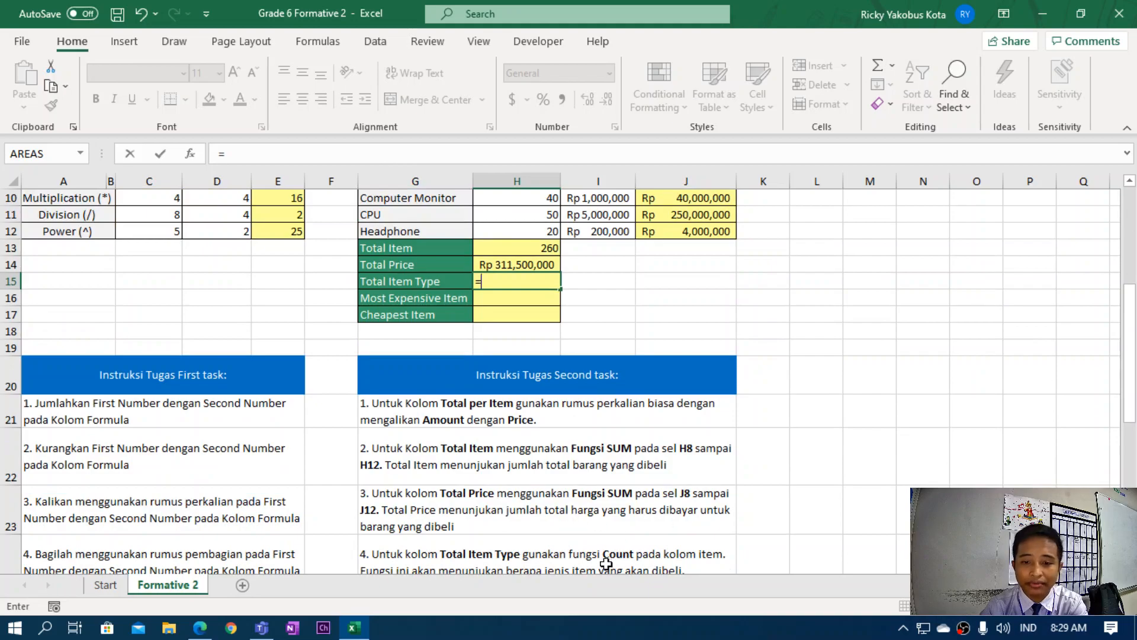
pyautogui.scroll(2, 591, 467)
pyautogui.write('c')
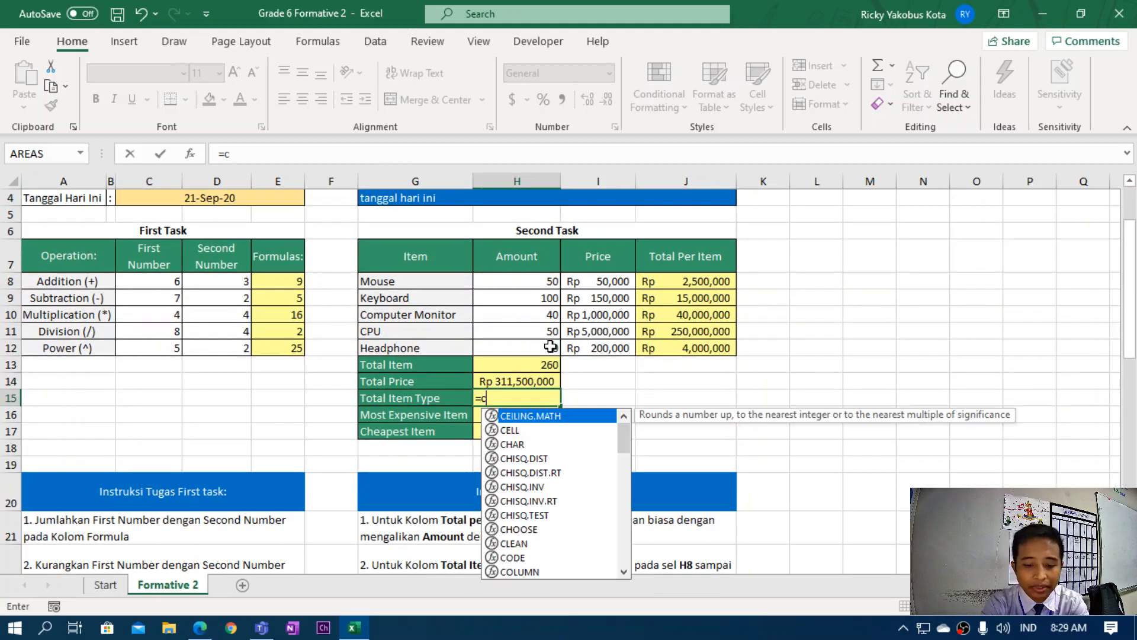
pyautogui.write('ount')
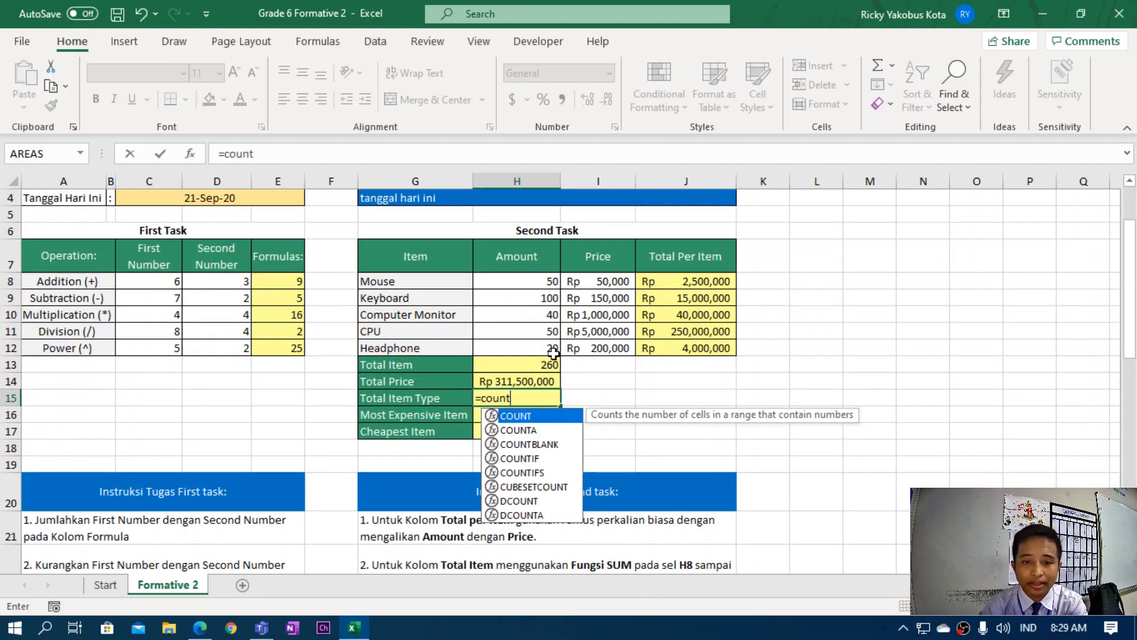
pyautogui.write('(')
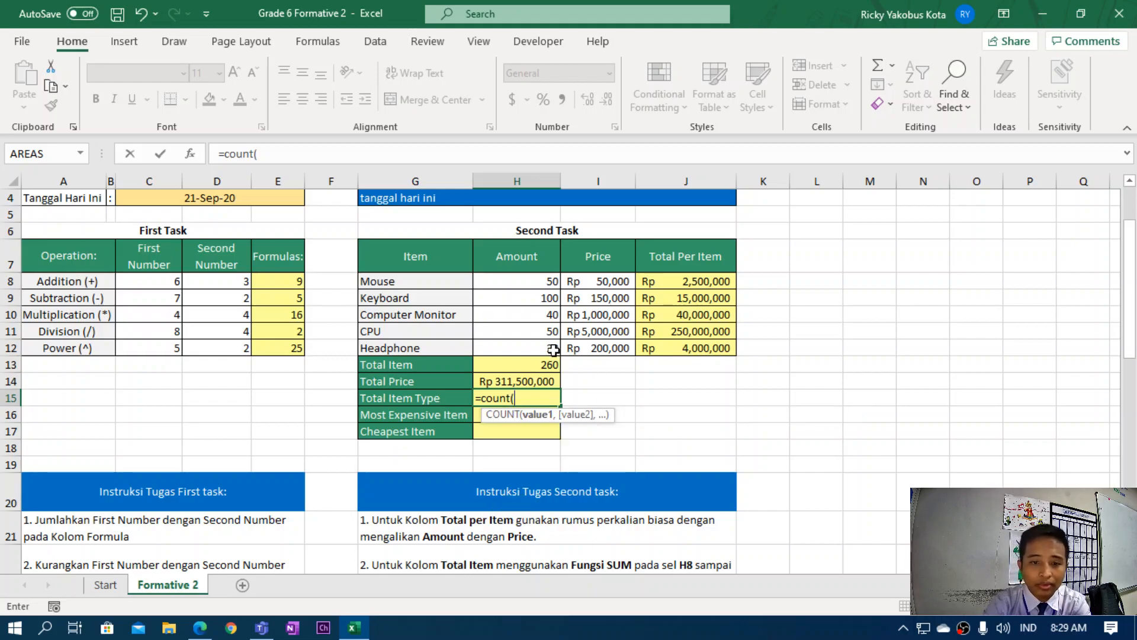
pyautogui.moveTo(514, 279); pyautogui.dragTo(510, 346)
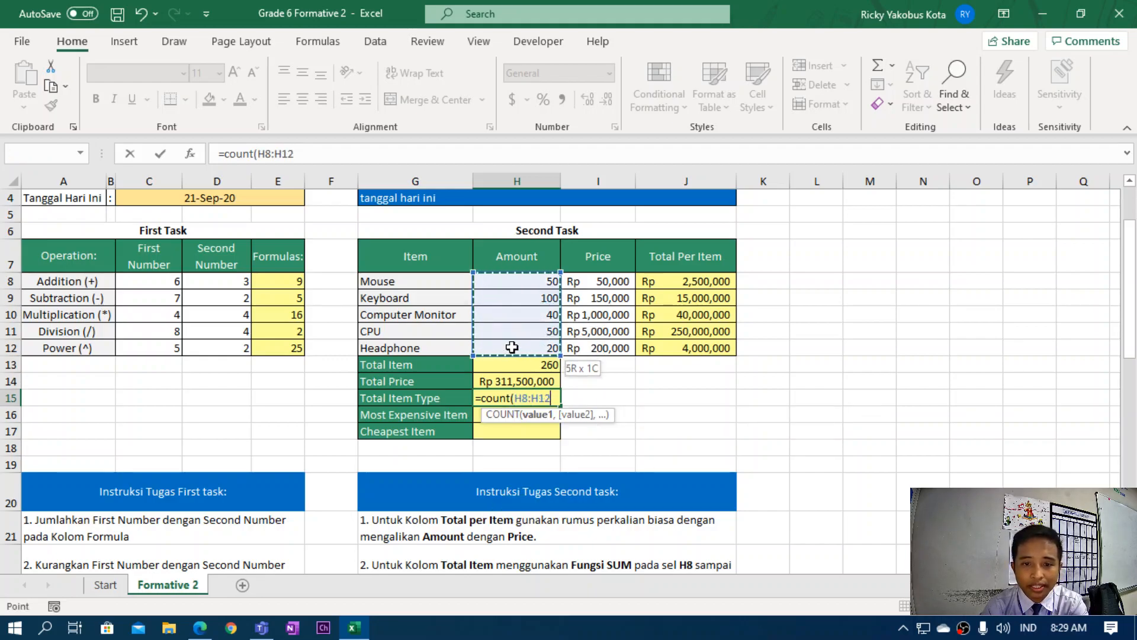
pyautogui.write(')')
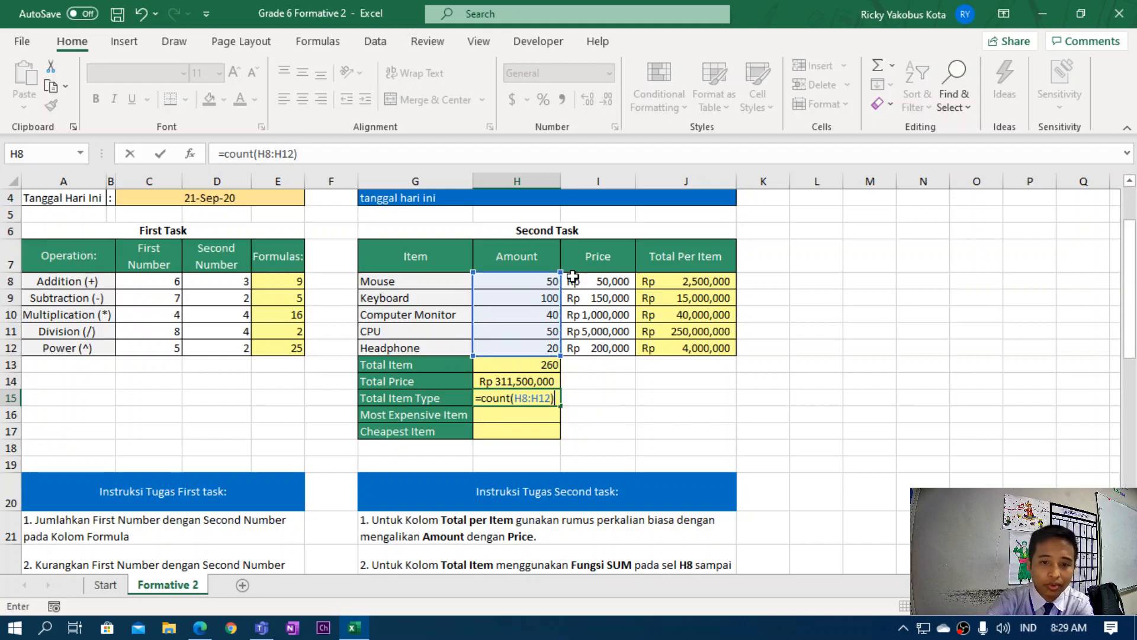
pyautogui.press('Return')
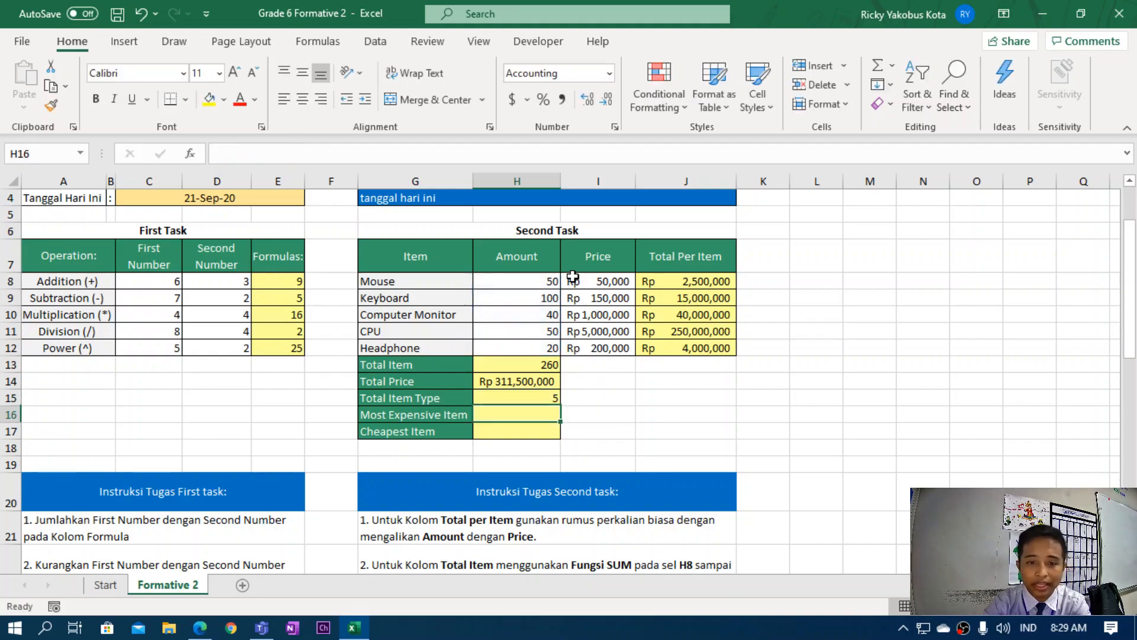
pyautogui.click(507, 402)
# Select the Most Expensive Item cell and scroll down to its instruction.
pyautogui.click(506, 416)
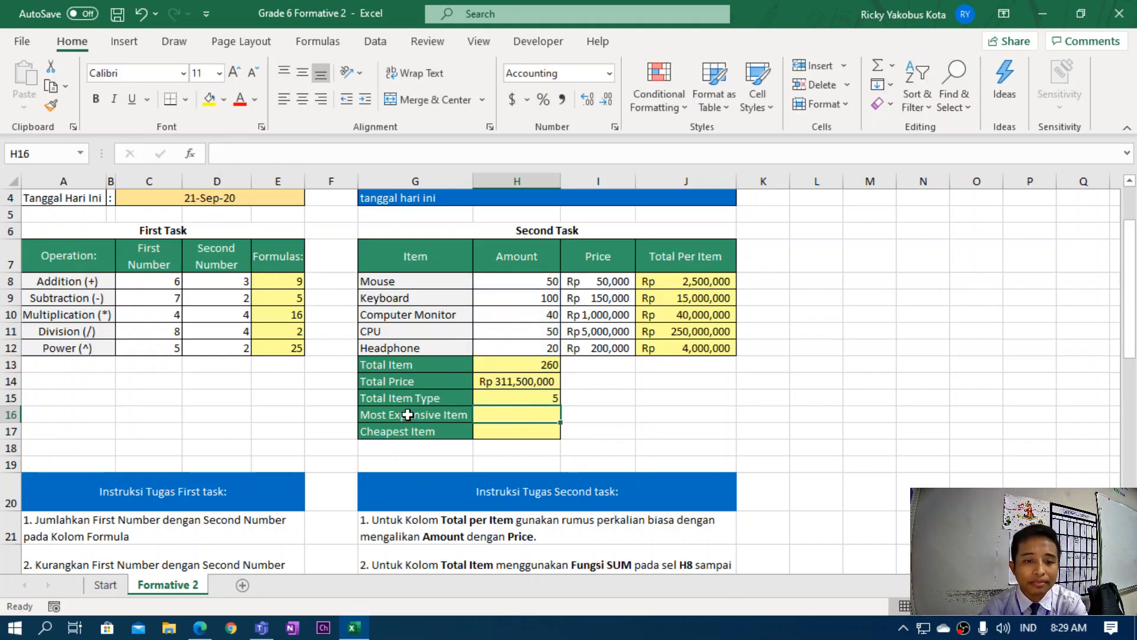
pyautogui.scroll(-1, 417, 408)
pyautogui.scroll(-4, 427, 374)
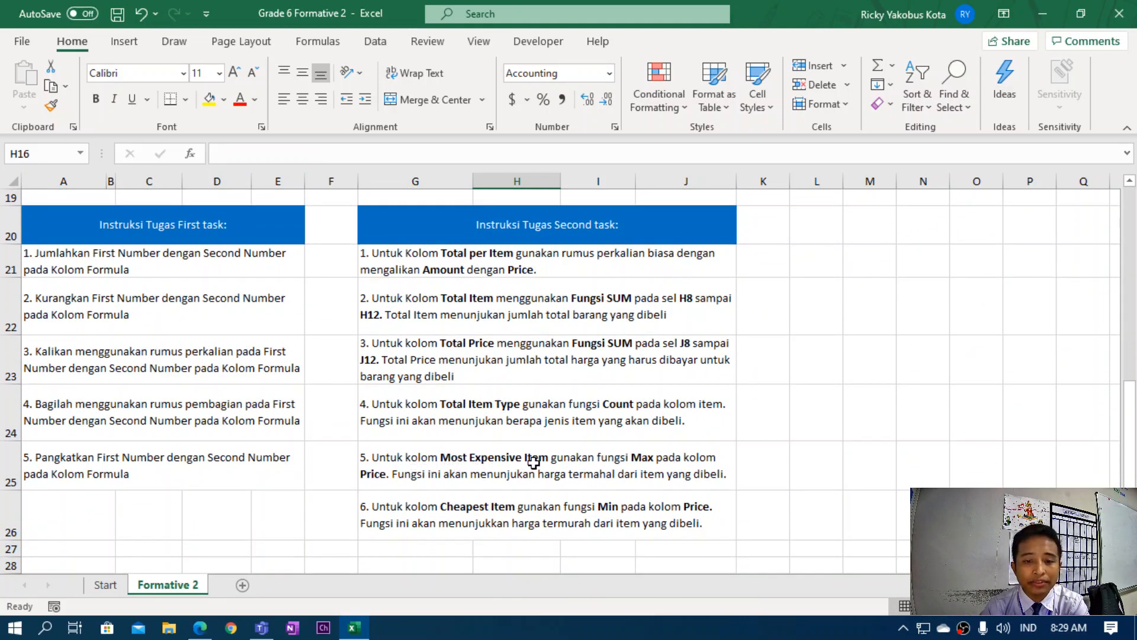
# Read the Most Expensive Item instruction, check the Price values, and clear a mistyped entry.
pyautogui.click(534, 462)
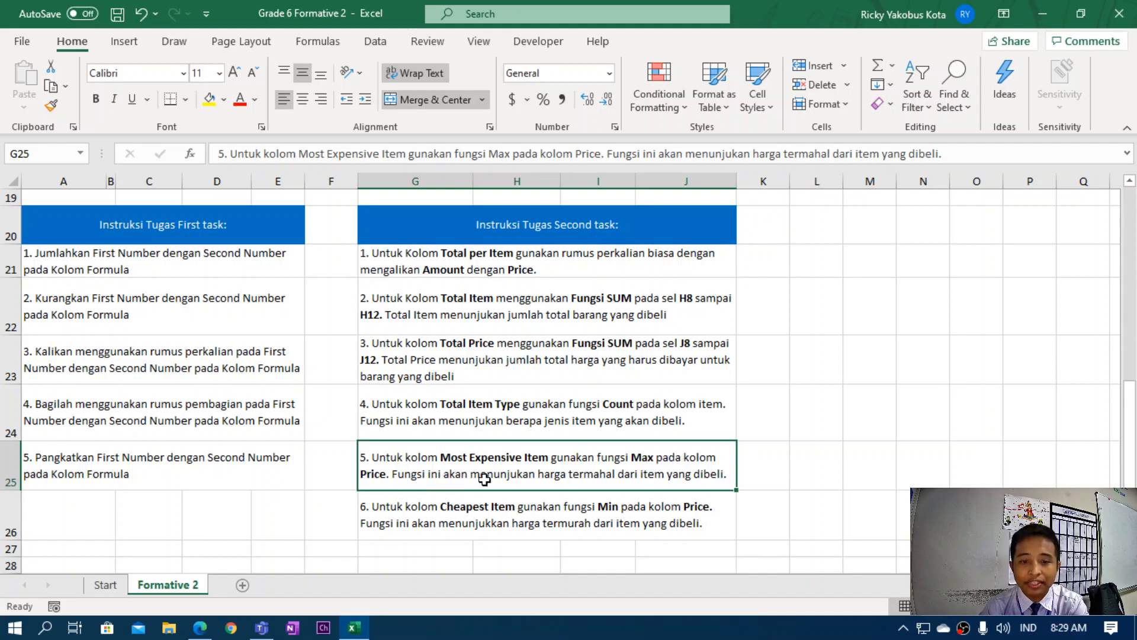
pyautogui.scroll(5, 703, 483)
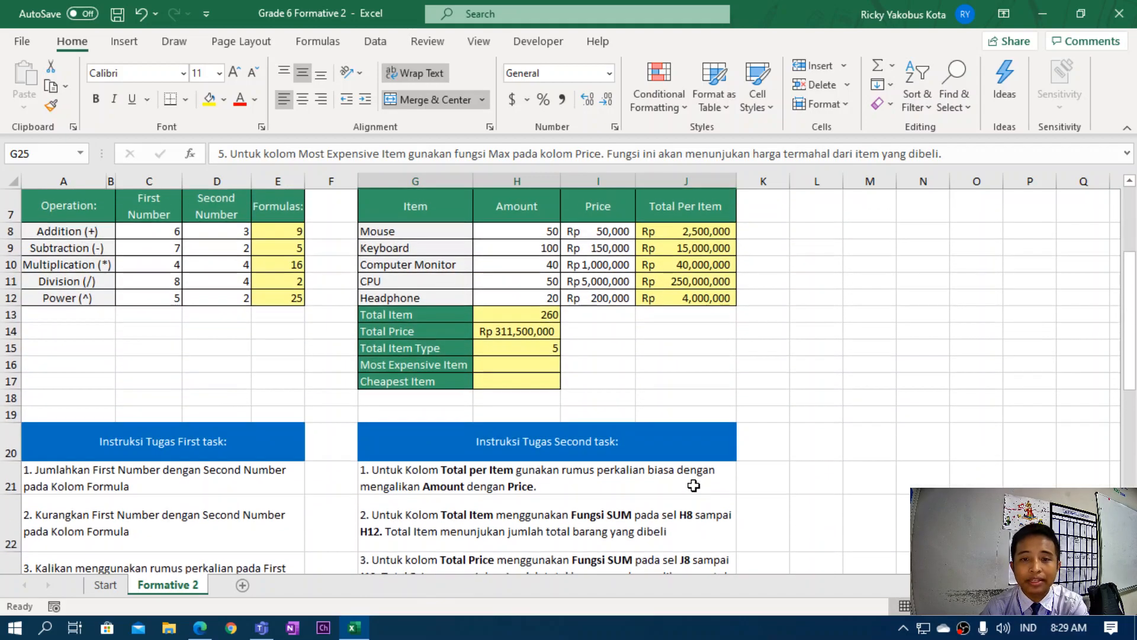
pyautogui.moveTo(607, 280); pyautogui.dragTo(609, 343)
pyautogui.click(605, 397)
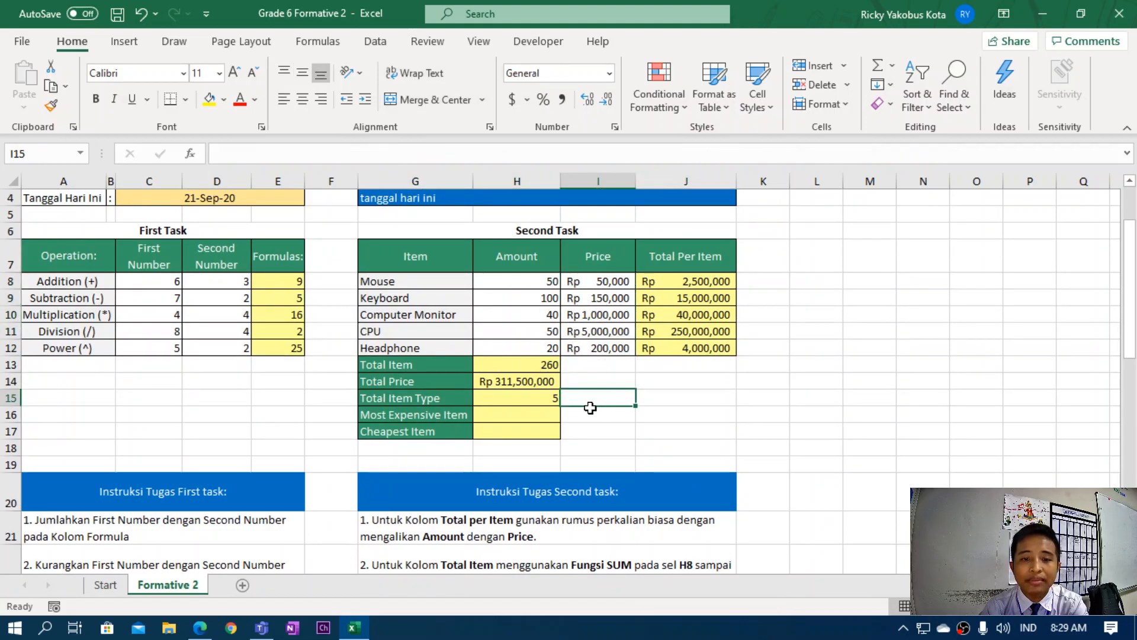
pyautogui.click(519, 414)
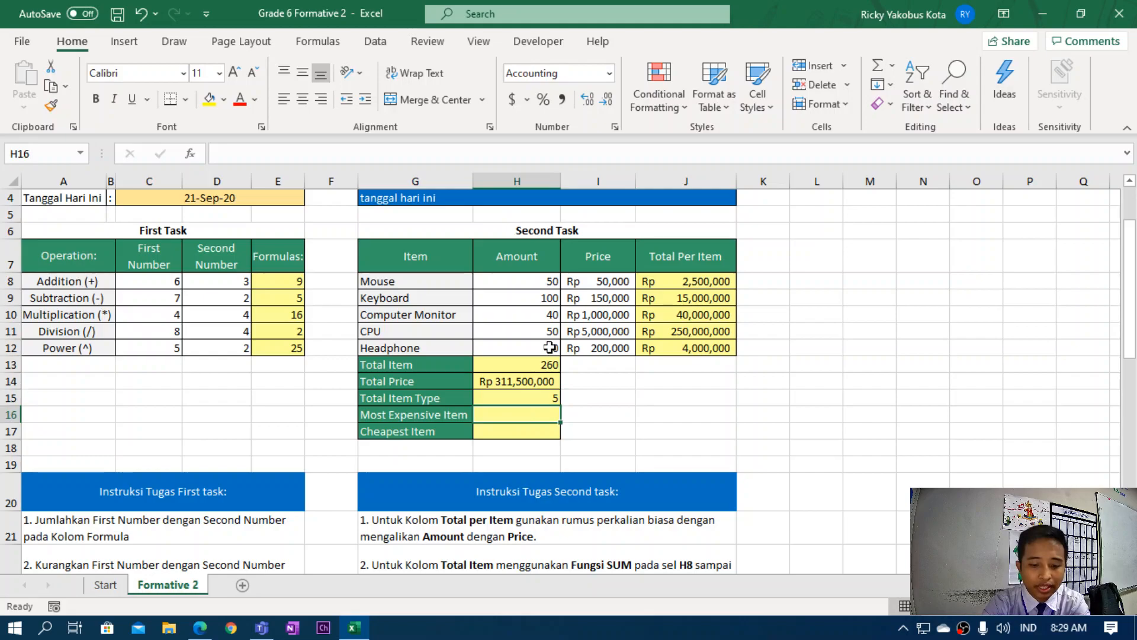
pyautogui.write('CP')
pyautogui.press('BackSpace')
pyautogui.press('BackSpace')
pyautogui.click(520, 429)
pyautogui.click(521, 417)
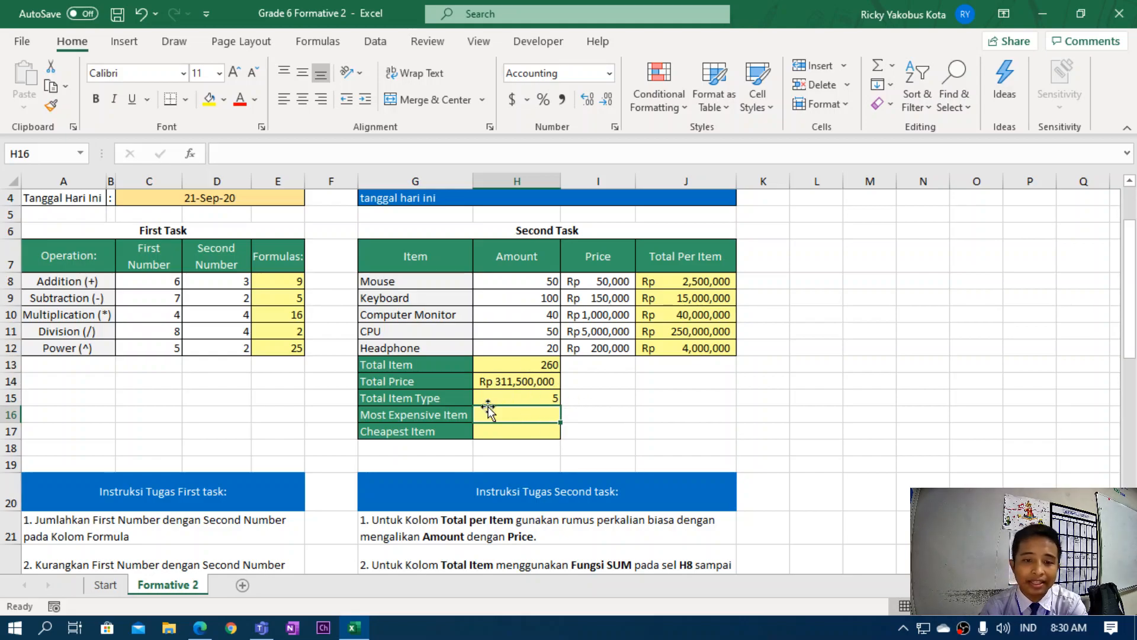
pyautogui.press('Return')
pyautogui.click(518, 419)
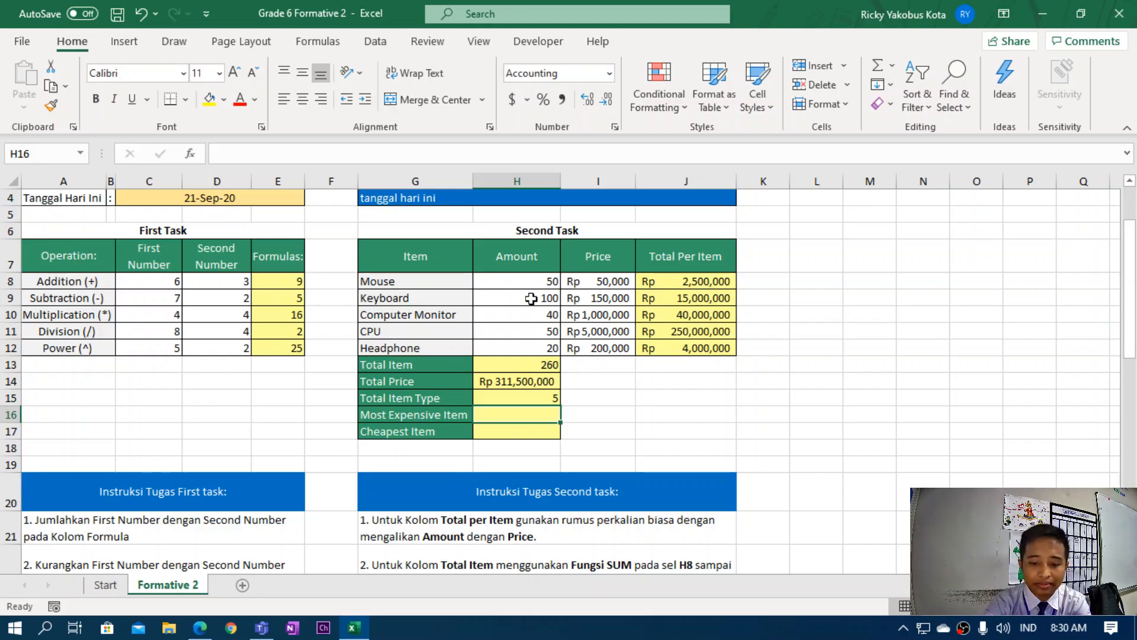
# Enter =MAX(I8:I12) in Most Expensive Item, giving Rp 5,000,000.
pyautogui.write('=max')
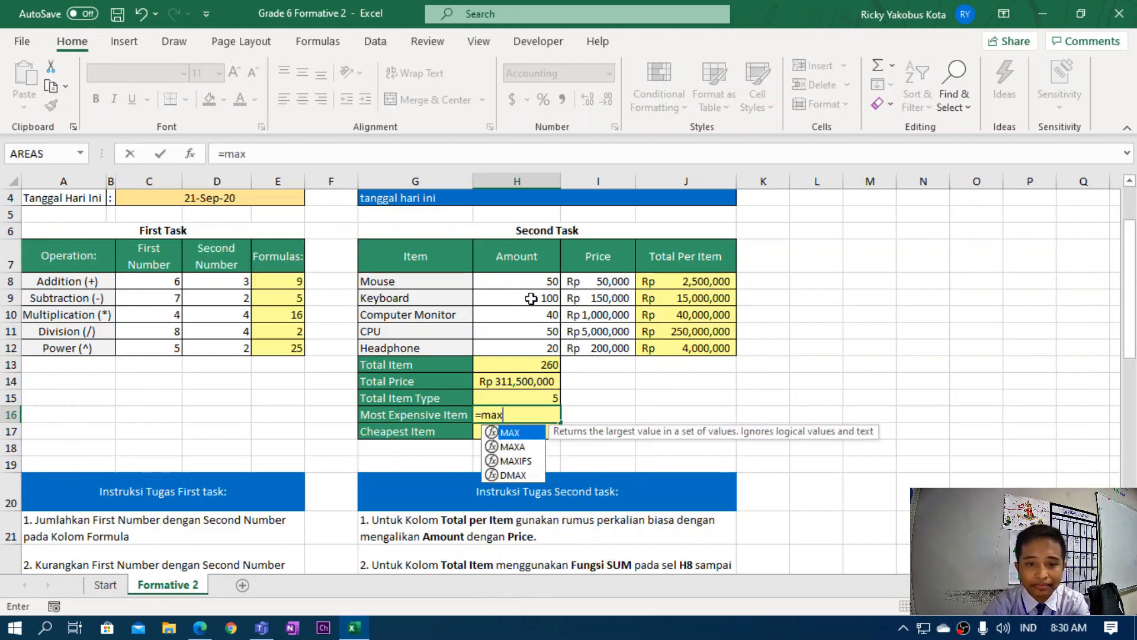
pyautogui.write('(')
pyautogui.moveTo(608, 279); pyautogui.dragTo(602, 349)
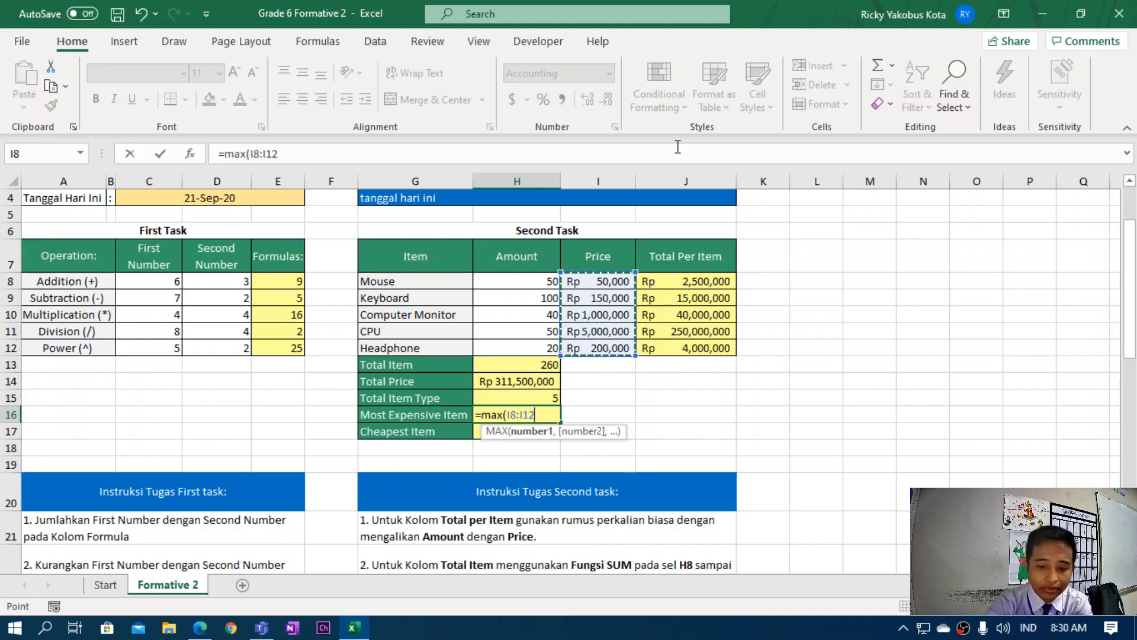
pyautogui.write(')')
pyautogui.press('Return')
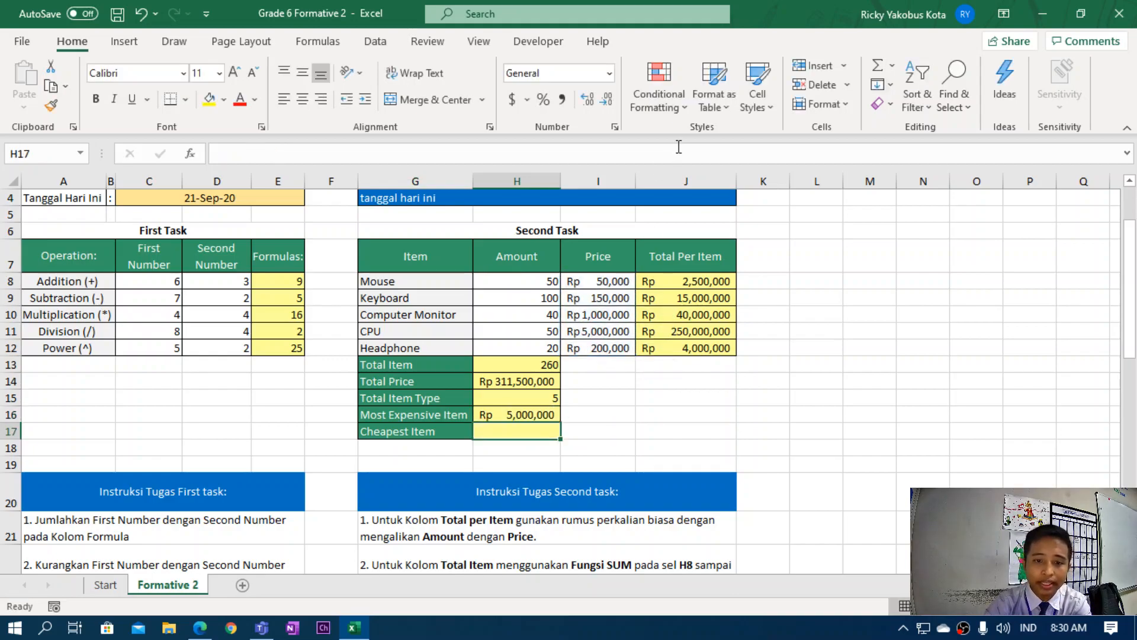
pyautogui.click(519, 416)
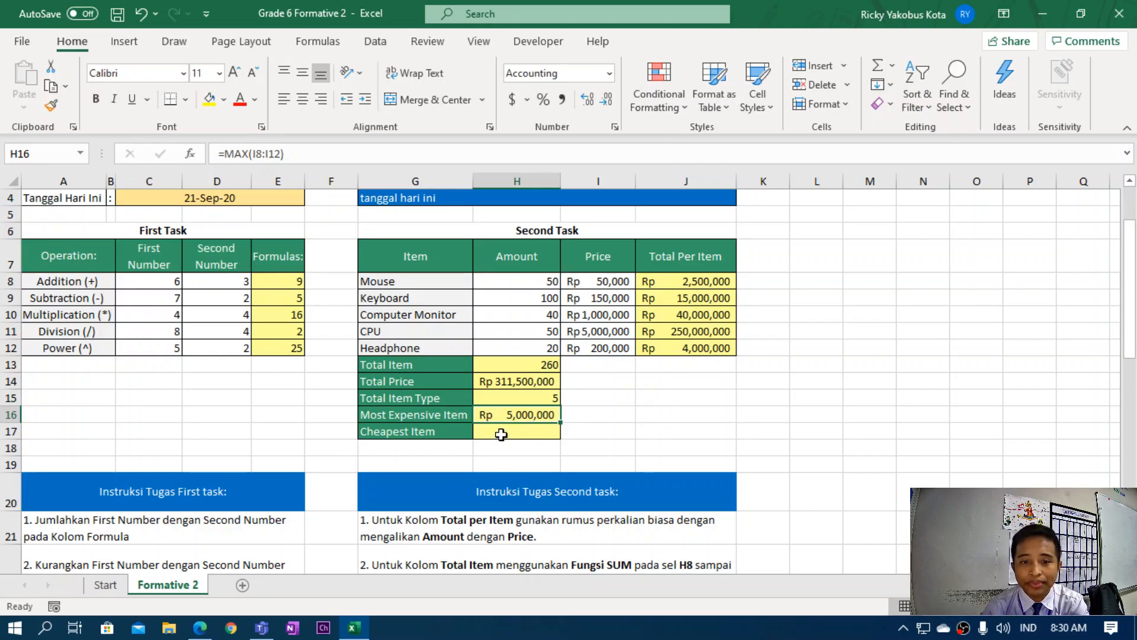
pyautogui.click(502, 432)
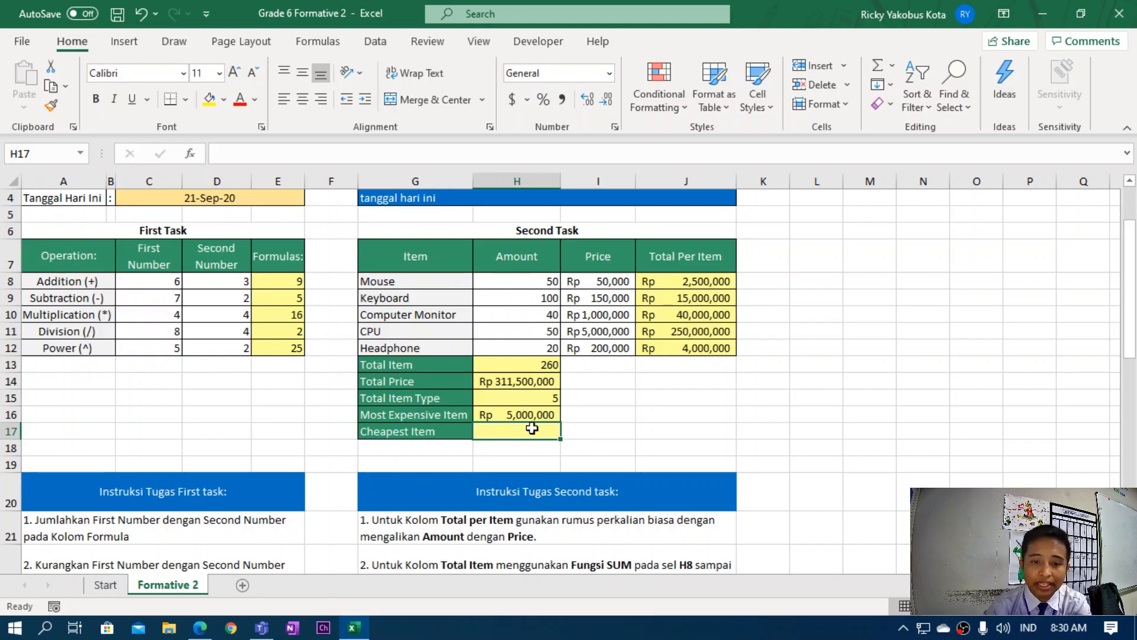
# Enter =MIN(I8:I12) in the Cheapest Item cell to show Rp 50,000.
pyautogui.write('=')
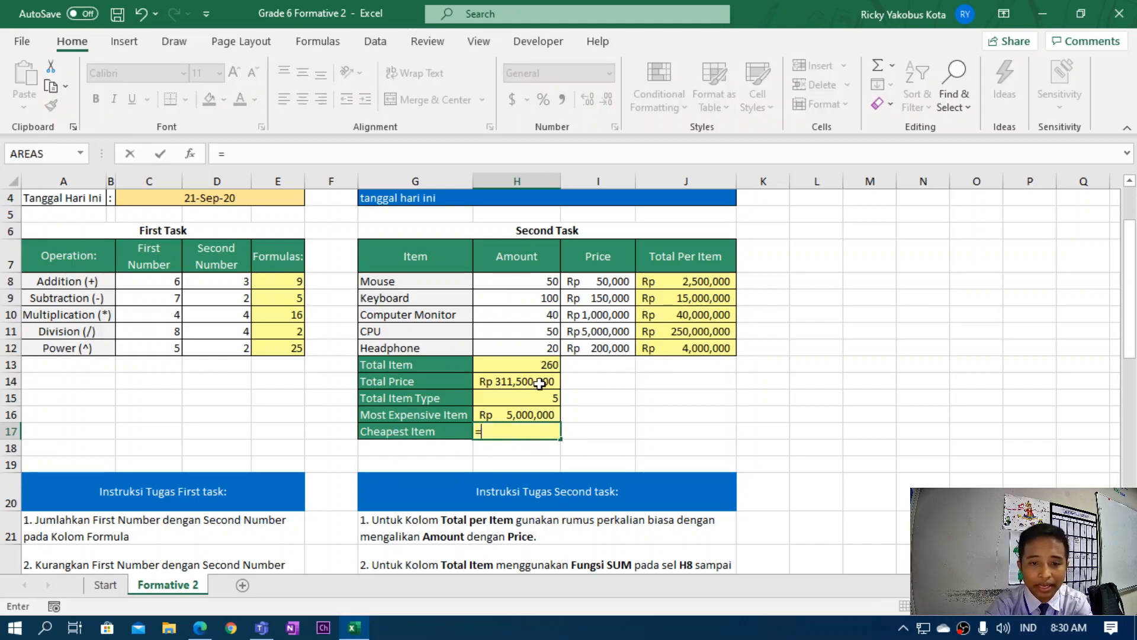
pyautogui.write('min(')
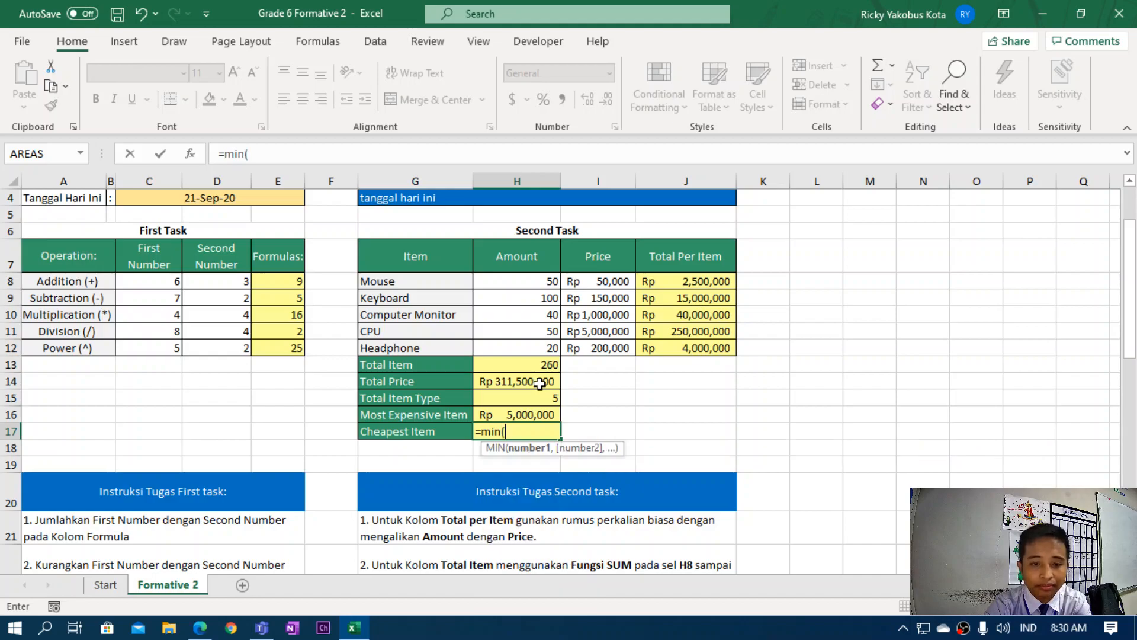
pyautogui.moveTo(596, 281); pyautogui.dragTo(625, 346)
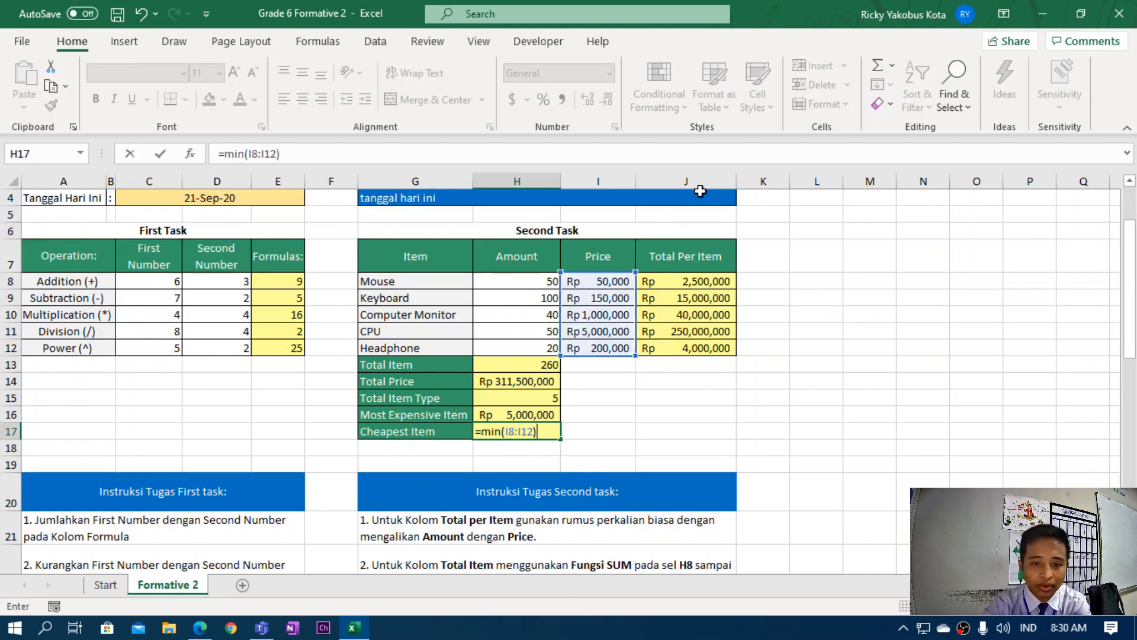
pyautogui.press('Return')
pyautogui.scroll(-1, 587, 424)
pyautogui.scroll(1, 548, 439)
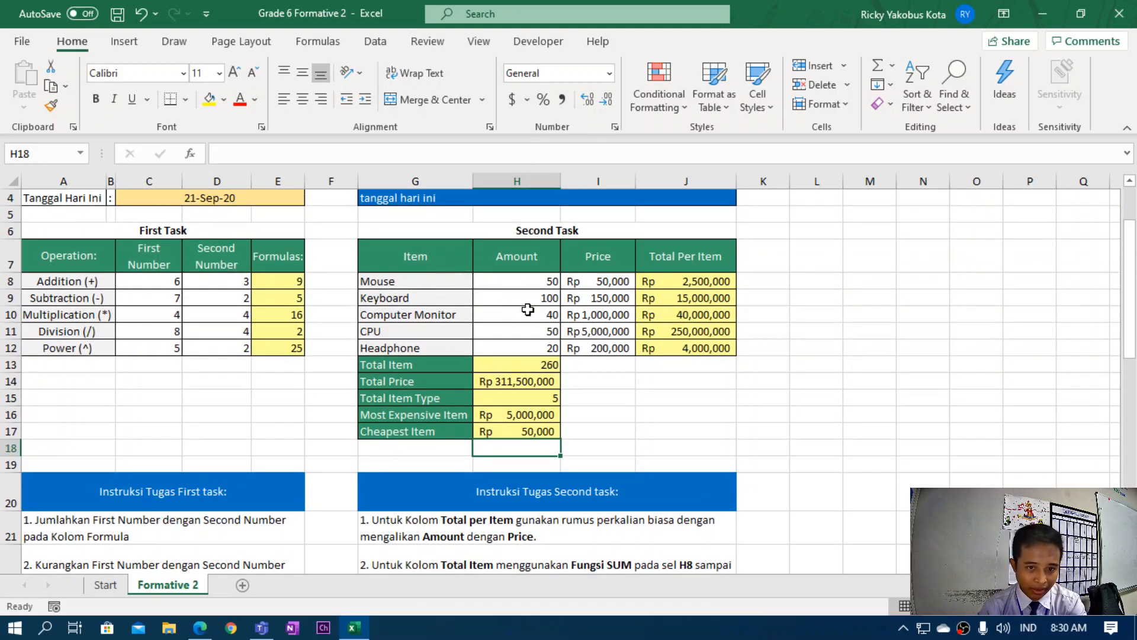
pyautogui.scroll(-4, 617, 405)
pyautogui.scroll(-3, 613, 404)
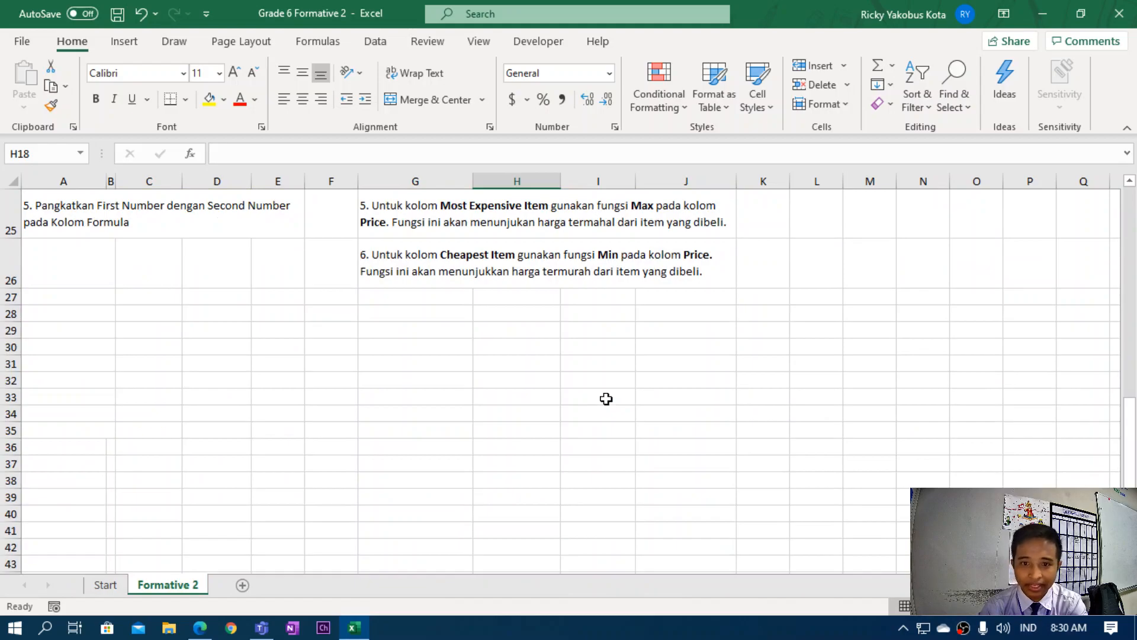
pyautogui.scroll(8, 606, 398)
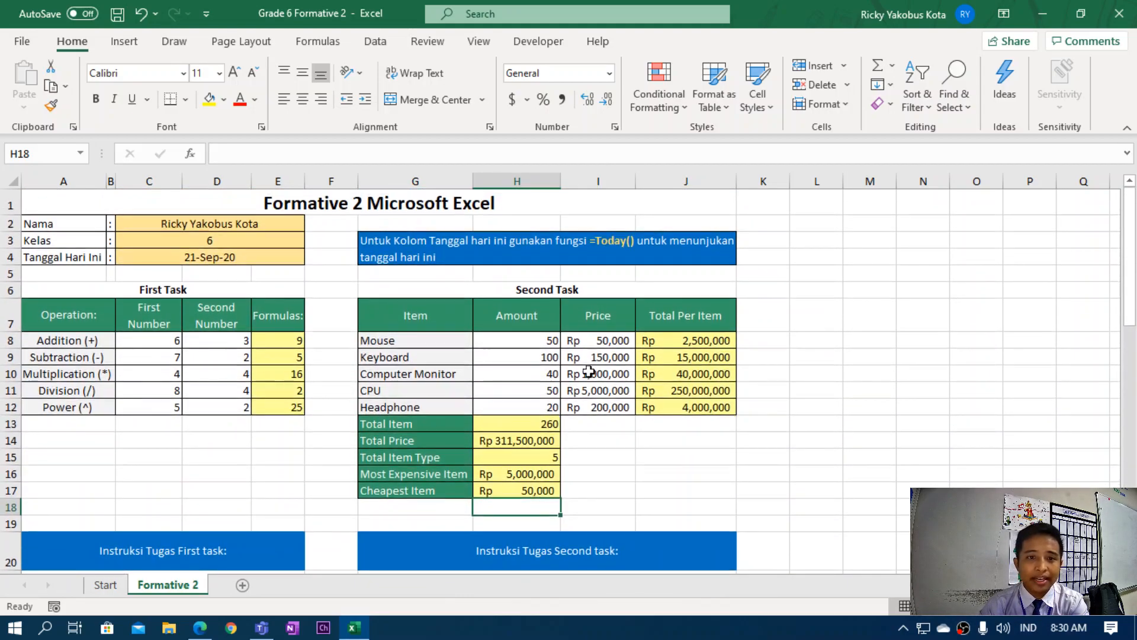
# Deselect the tables and save the finished workbook from the File menu.
pyautogui.click(773, 277)
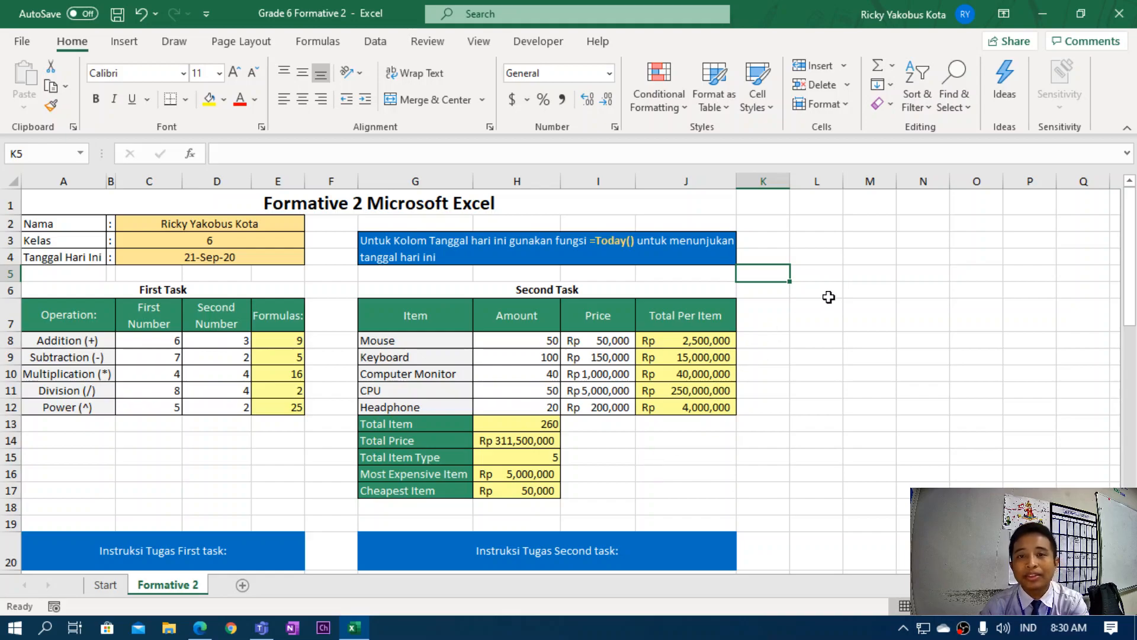
pyautogui.click(840, 370)
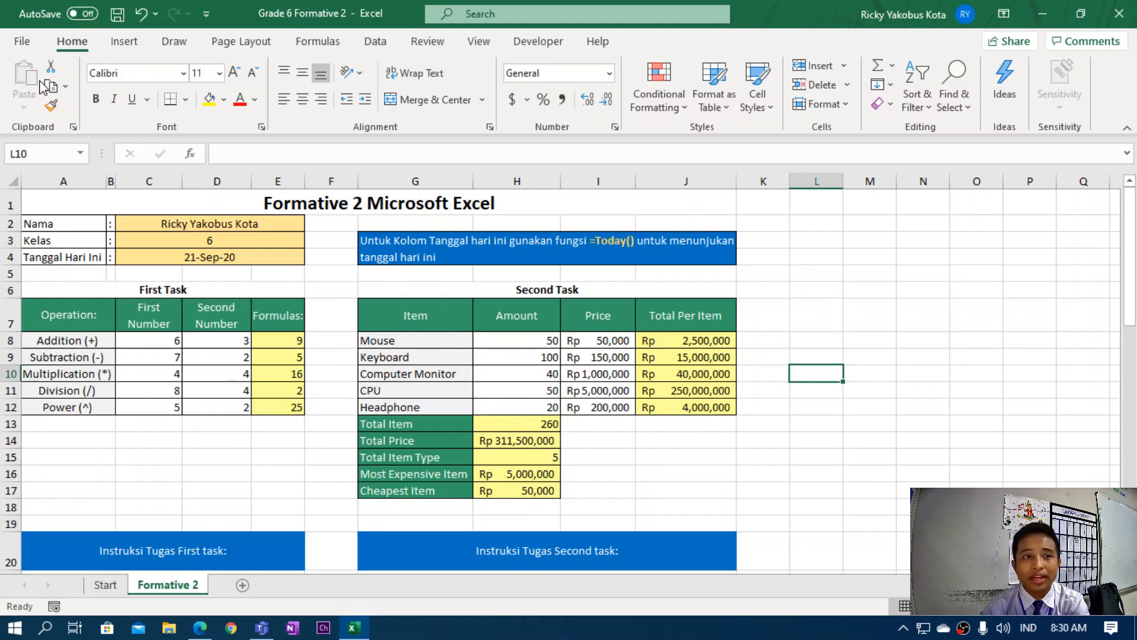
pyautogui.click(21, 41)
pyautogui.click(44, 239)
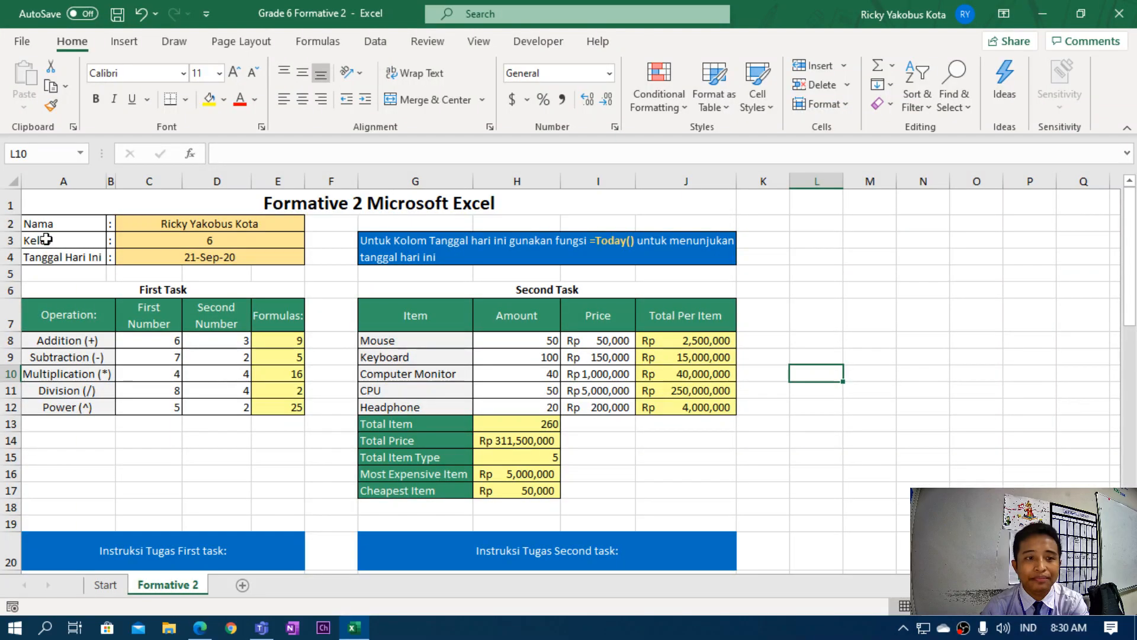
# Hide Excel, check the TIK team's Pengumpulan Tugas folder in Teams, then minimize Teams.
pyautogui.click(1043, 14)
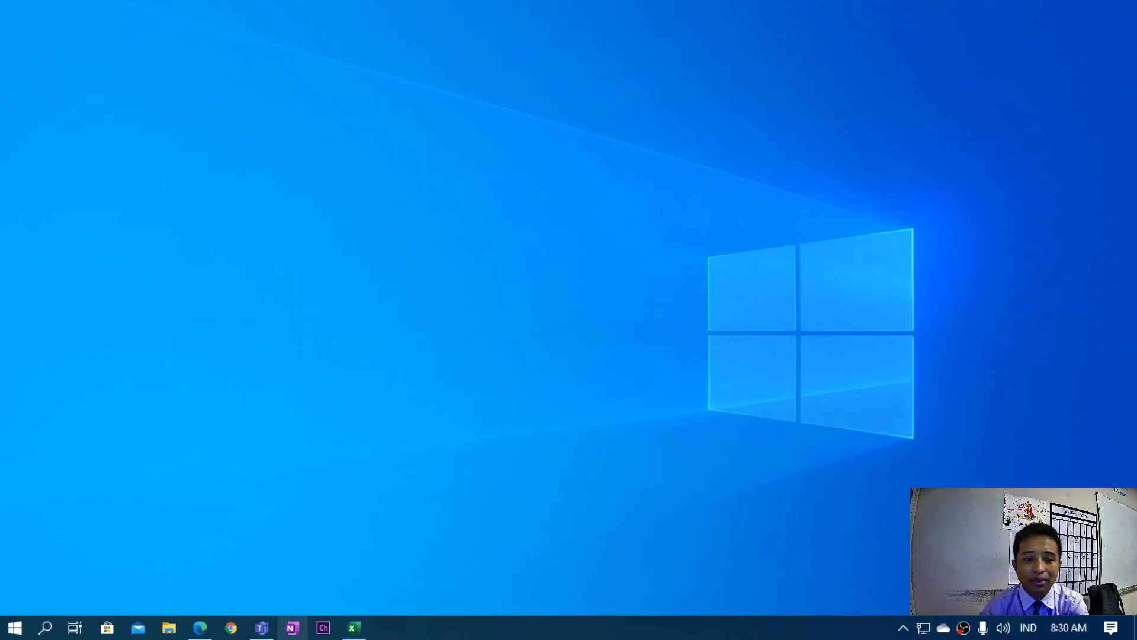
pyautogui.click(261, 627)
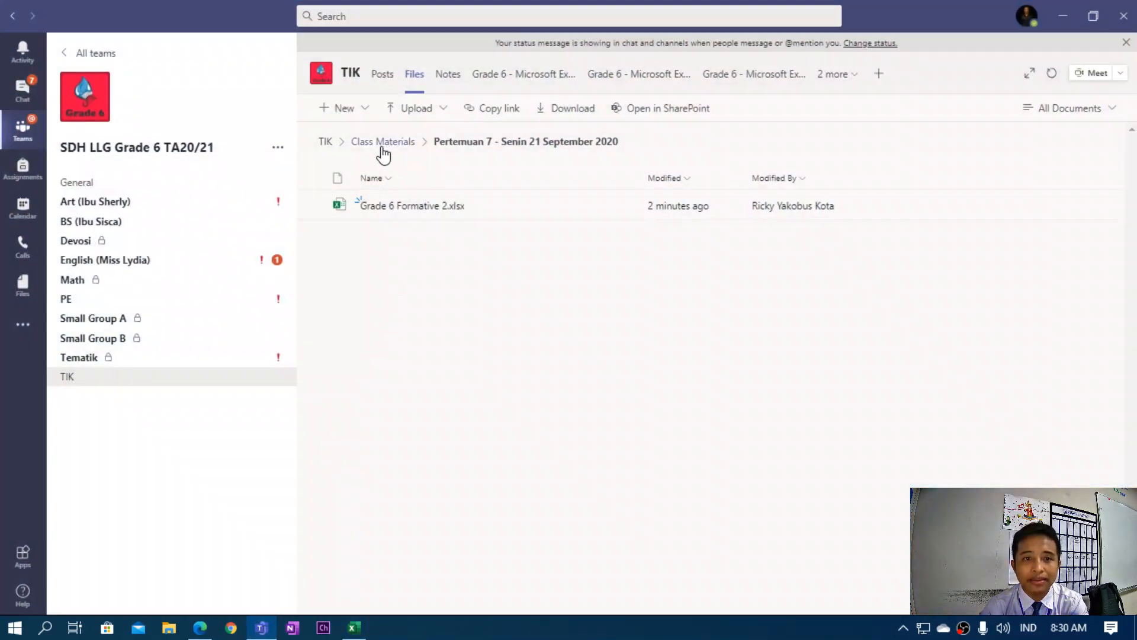
pyautogui.click(327, 142)
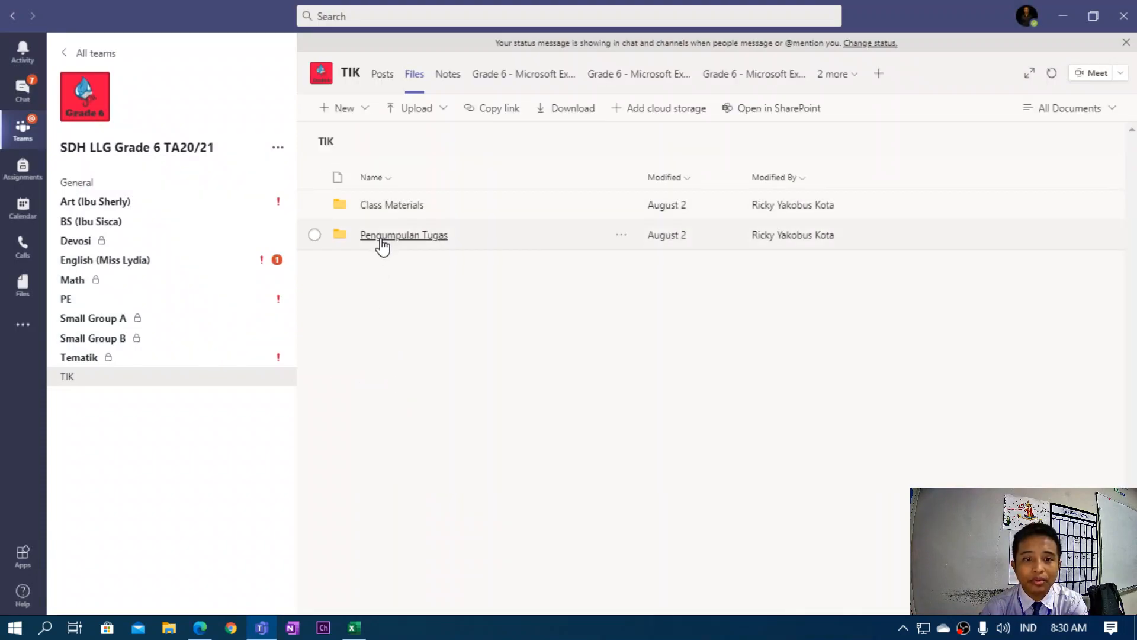
pyautogui.click(382, 236)
pyautogui.click(326, 142)
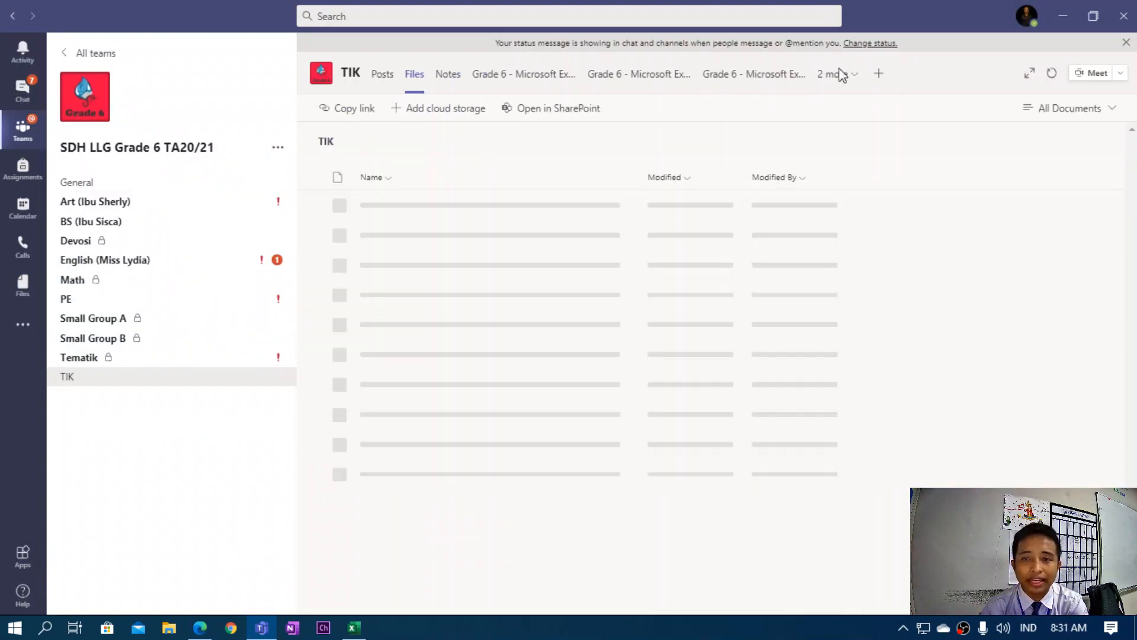
pyautogui.click(1062, 22)
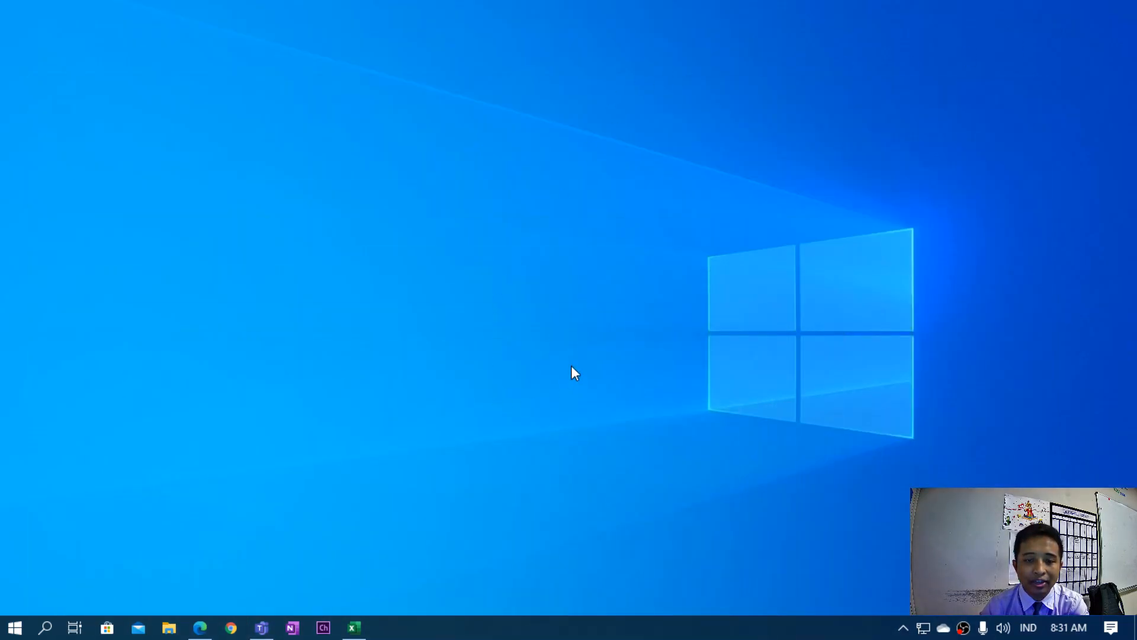